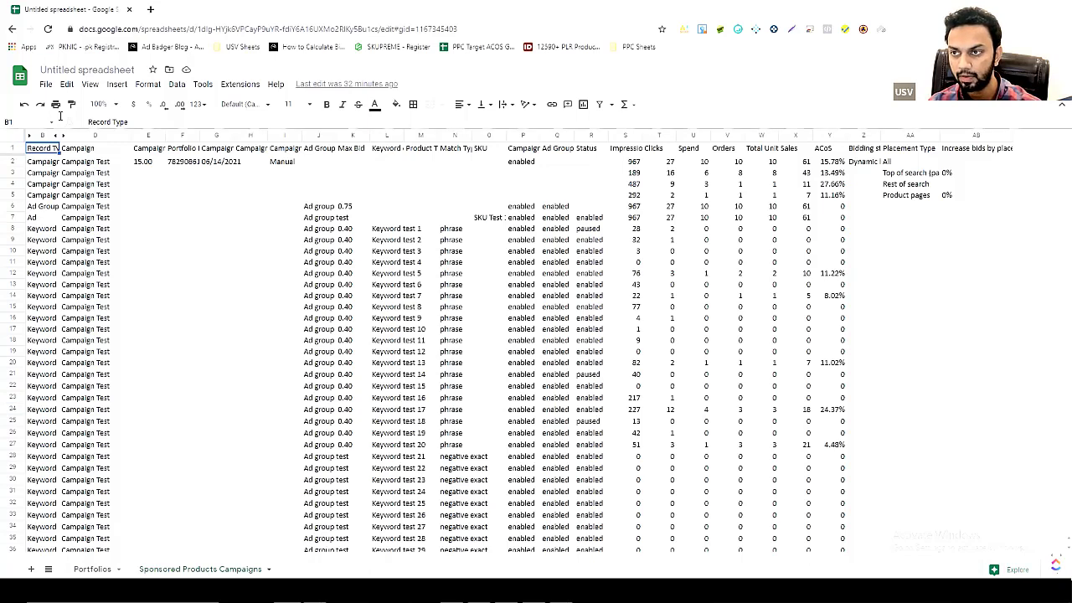
Create a new filter view covering the entire Sponsored Products Campaigns sheet
click(13, 146)
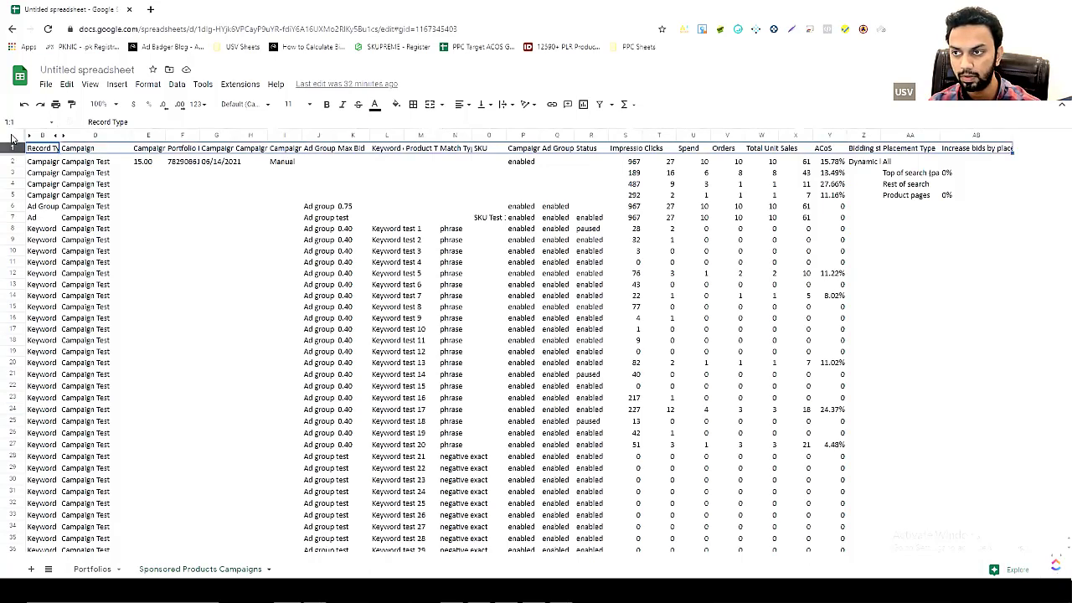
click(13, 136)
click(178, 86)
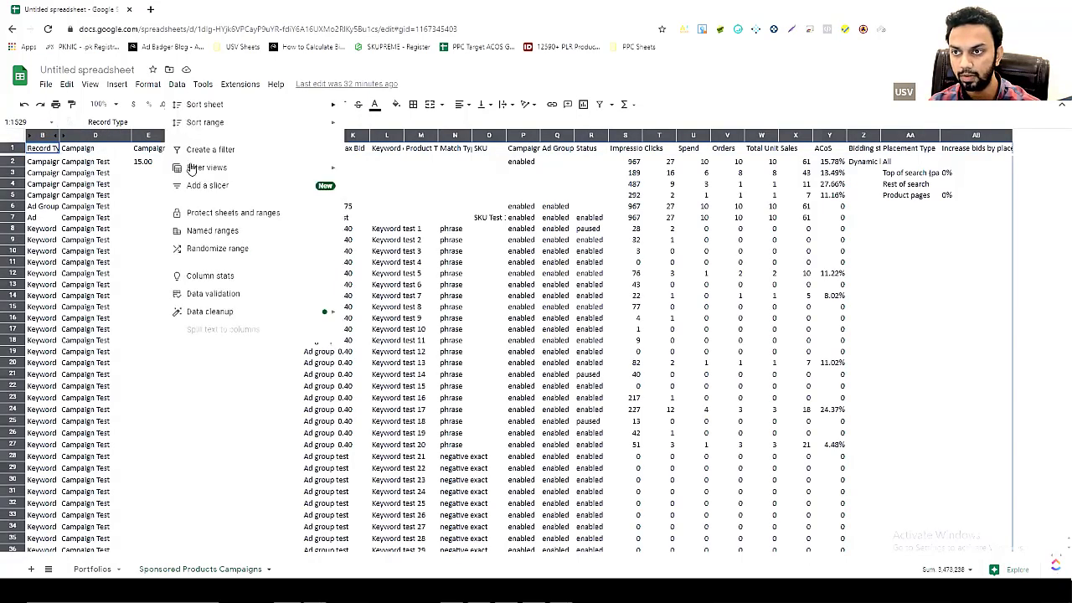
mouse_move(191, 168)
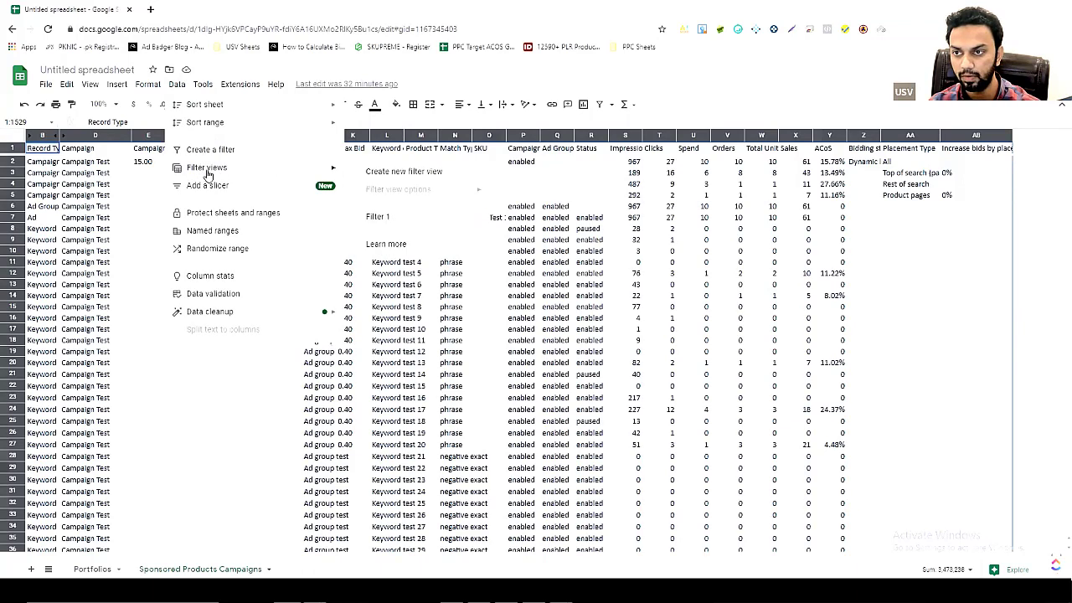
click(387, 172)
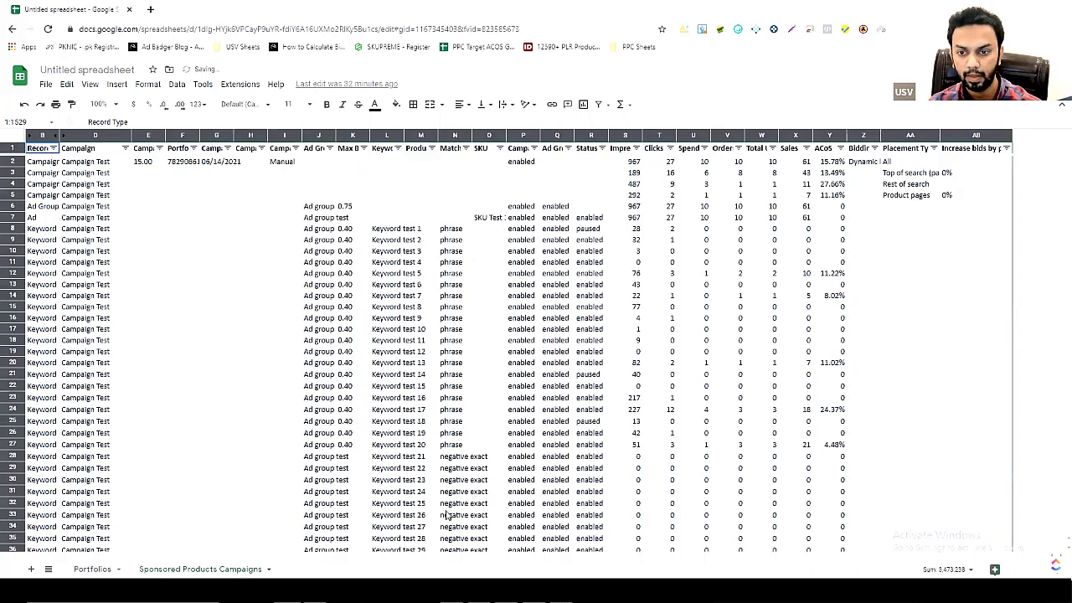
Insert six blank columns directly after the ACoS column, matching the span from Clicks to ACoS
click(658, 158)
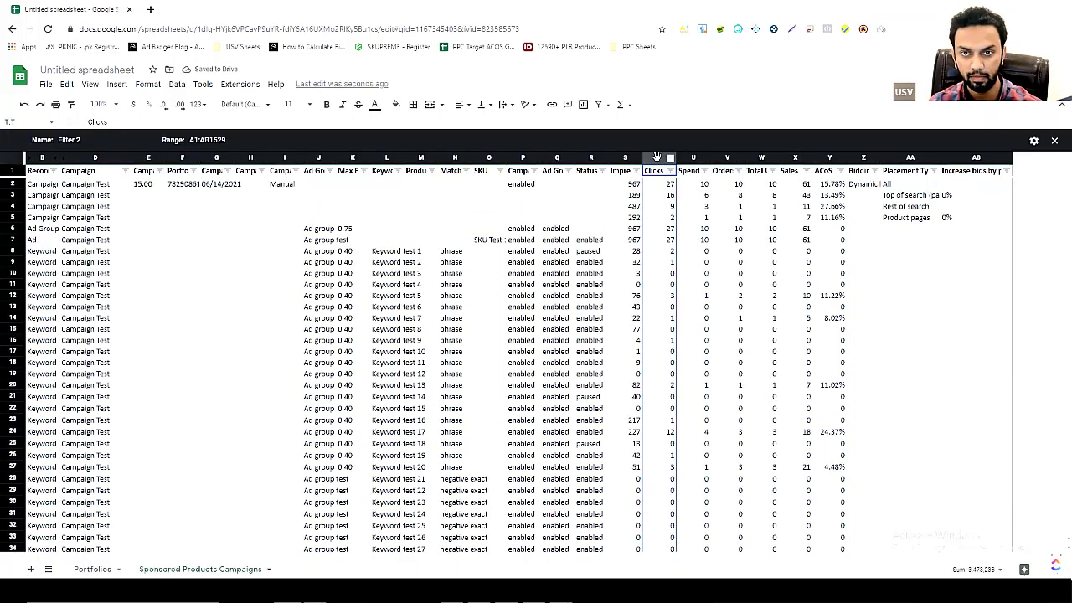
key(shift+Right)
key(shift+Right)
key(shift+Right)
key(shift+Right)
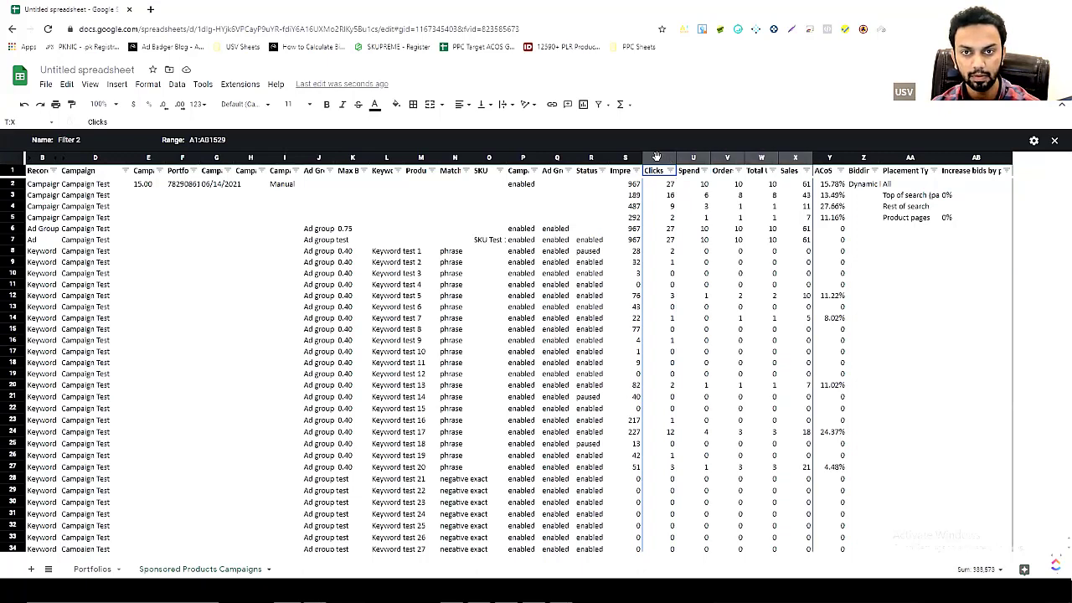
key(shift+Right)
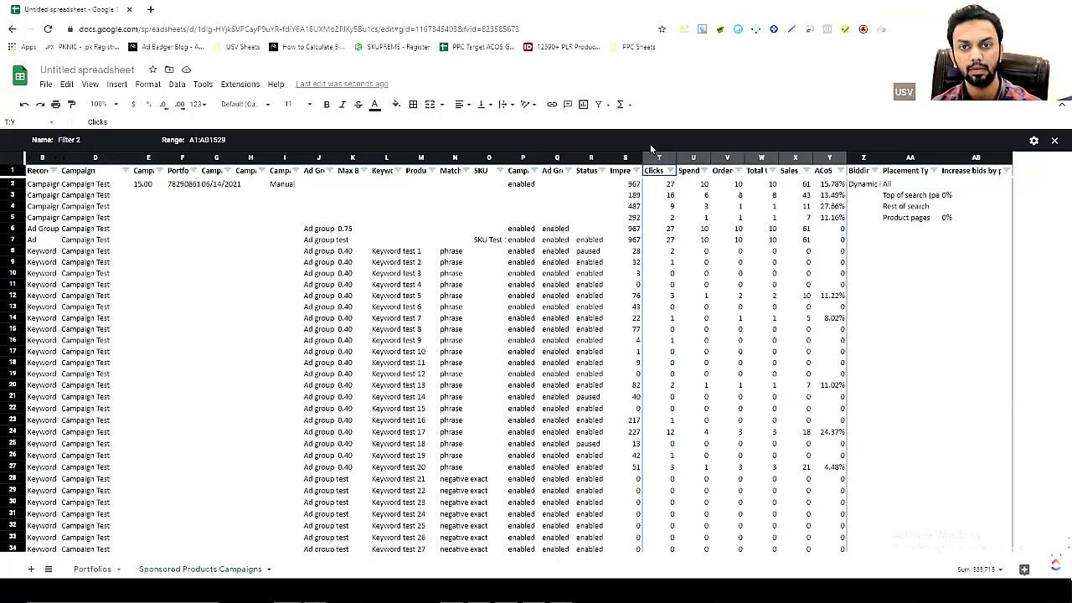
right_click(820, 158)
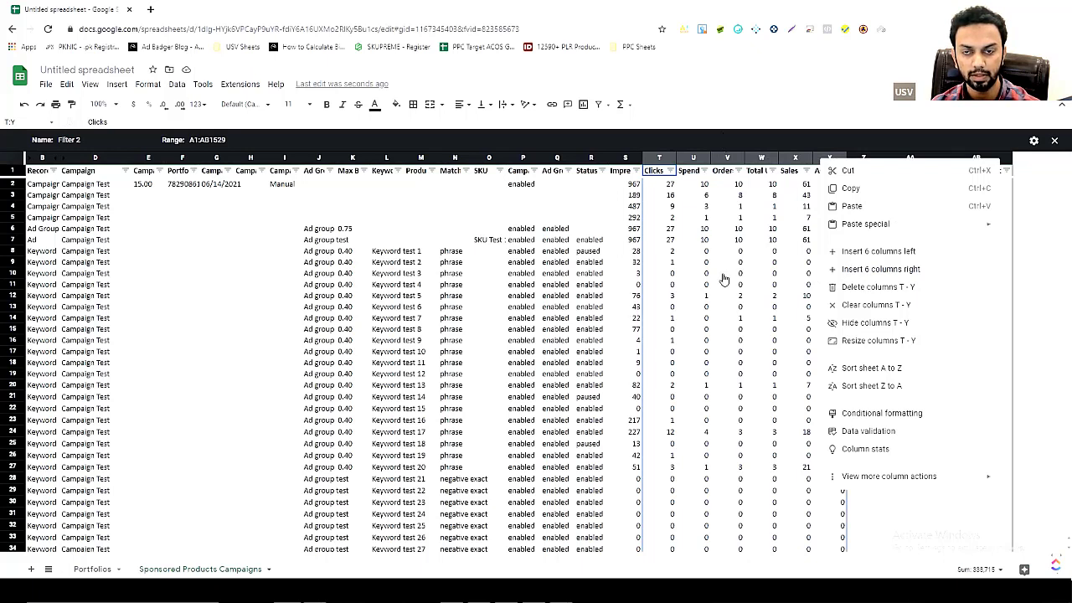
click(880, 269)
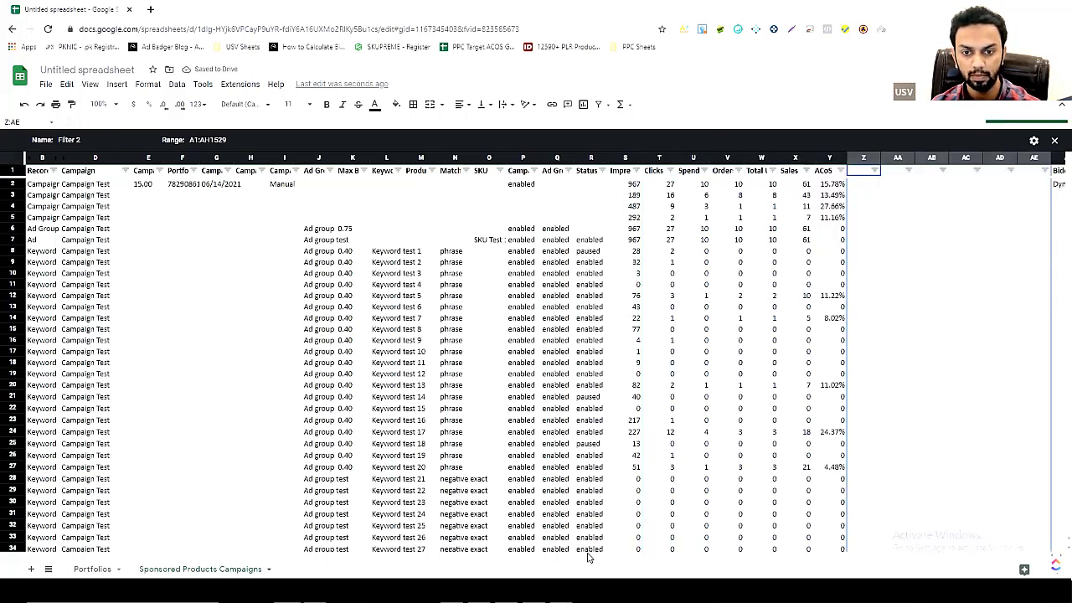
Enter the headers CTR, CVR and CPC in cells Z1, AA1 and AB1
drag(626, 561, 640, 561)
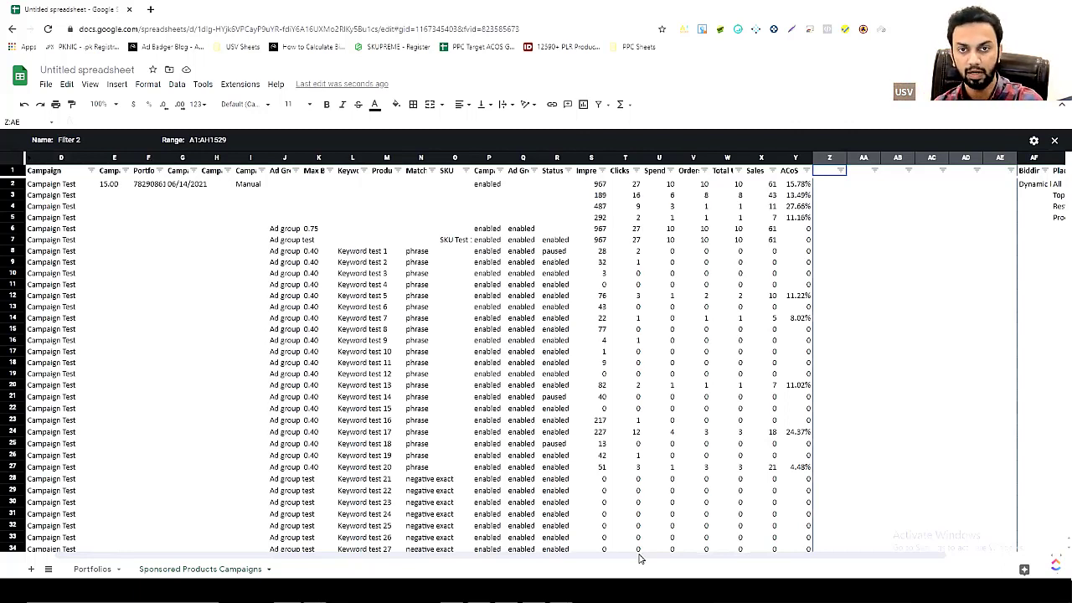
click(824, 172)
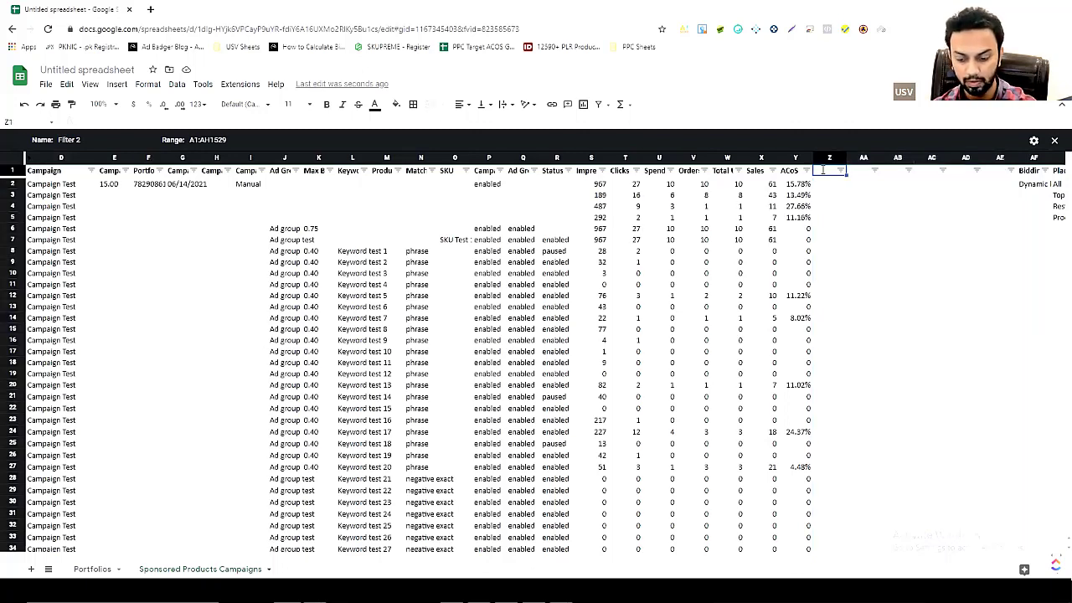
double_click(823, 171)
text(CTR)
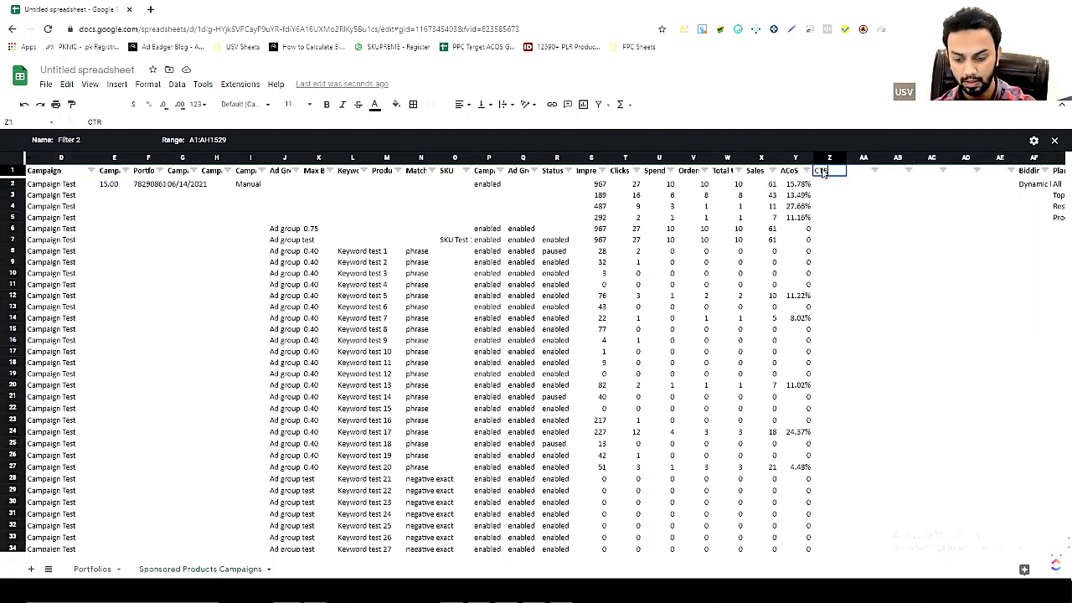
key(Tab)
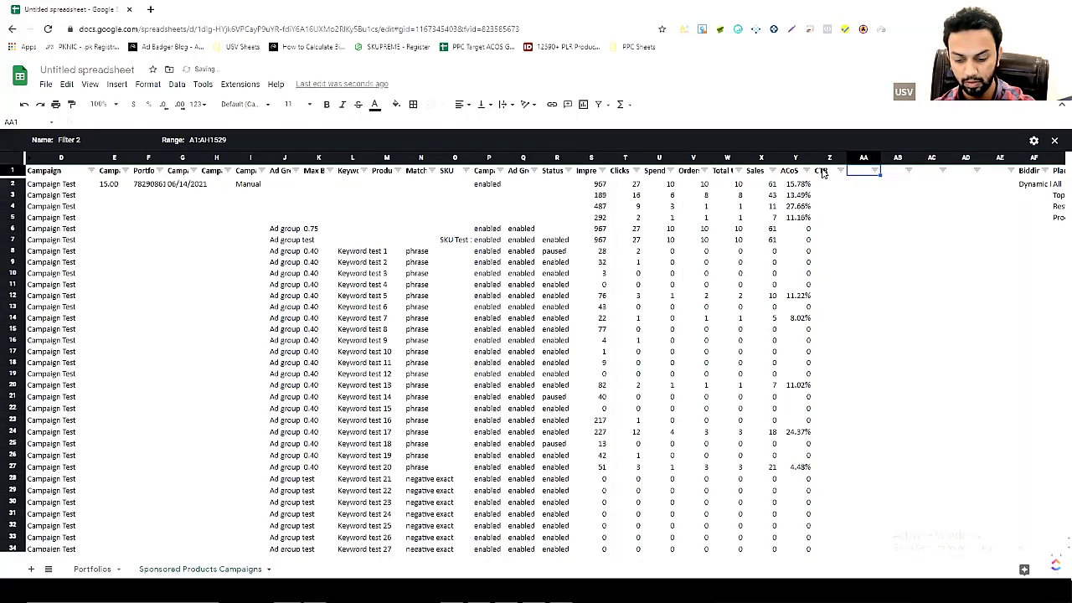
text(CVR)
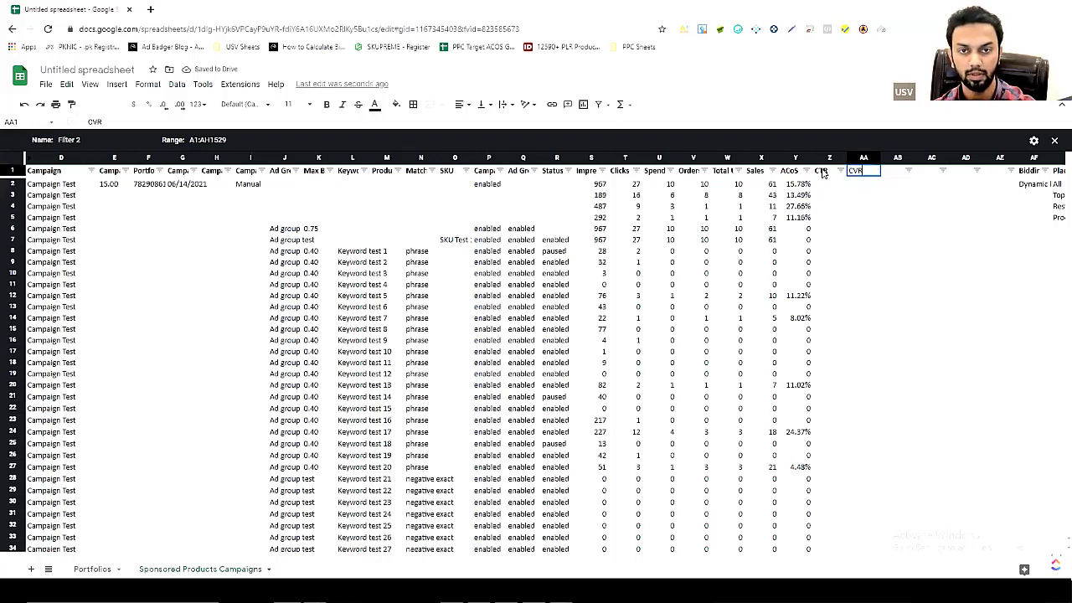
key(Tab)
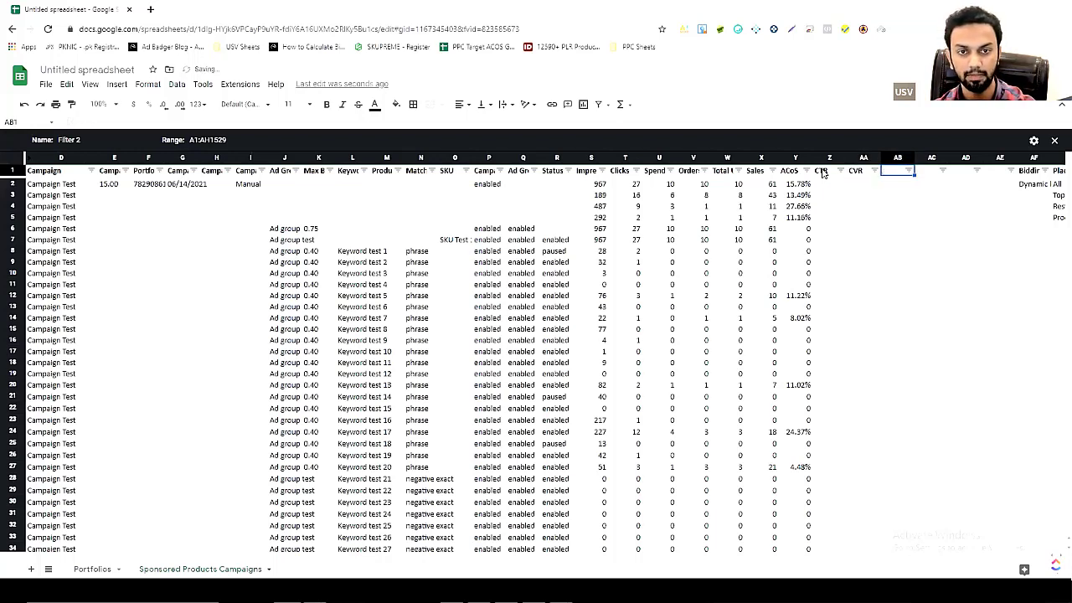
text(CPC)
key(Tab)
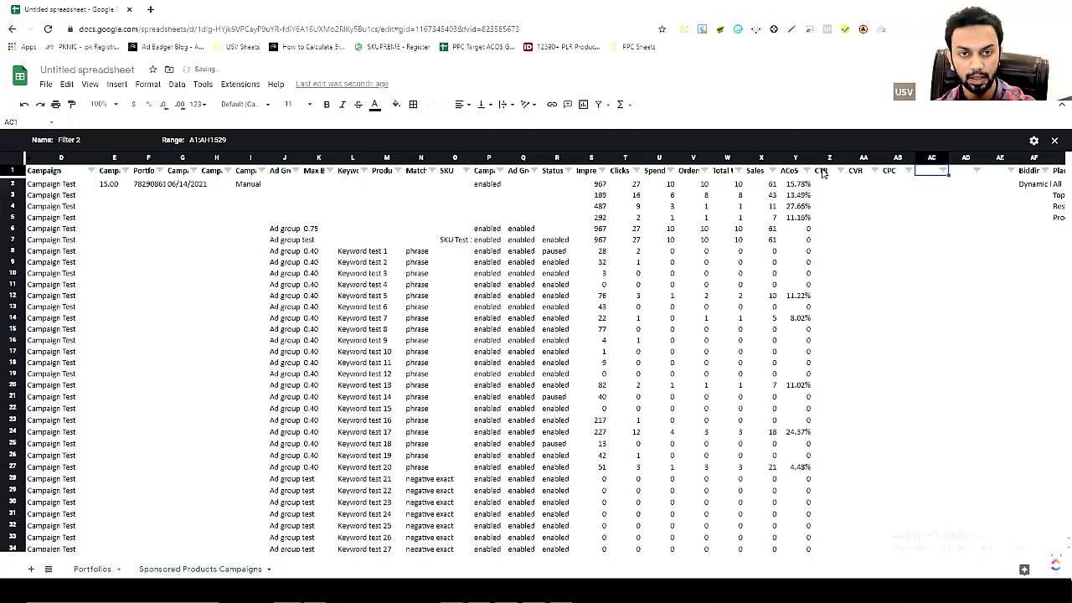
Enter the headers Click/Order, CPA and Max CPA in cells AC1, AD1 and AE1
text(C)
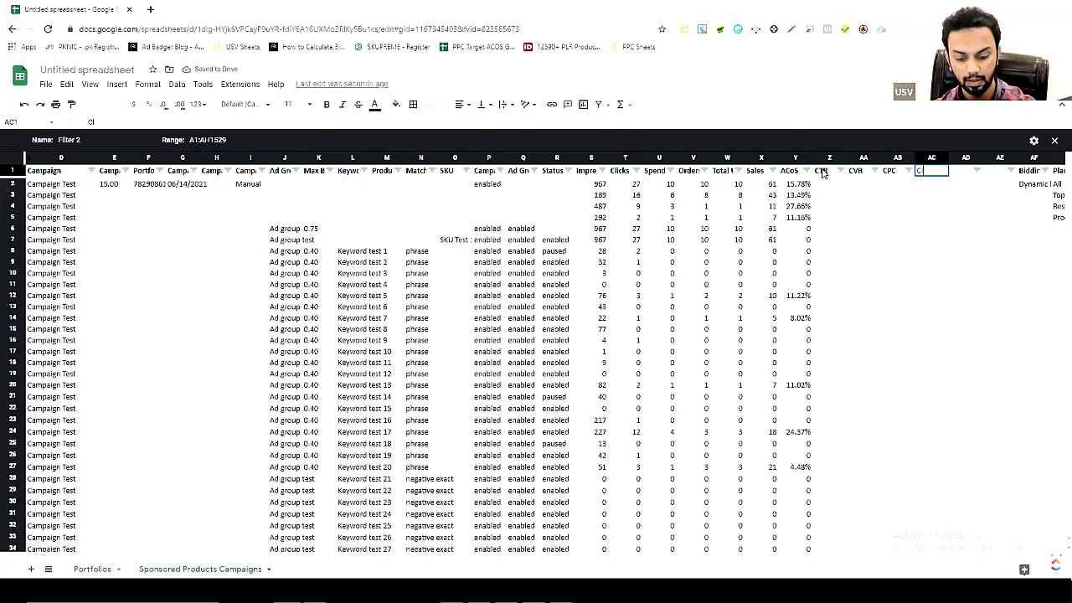
text(lick)
text(/C)
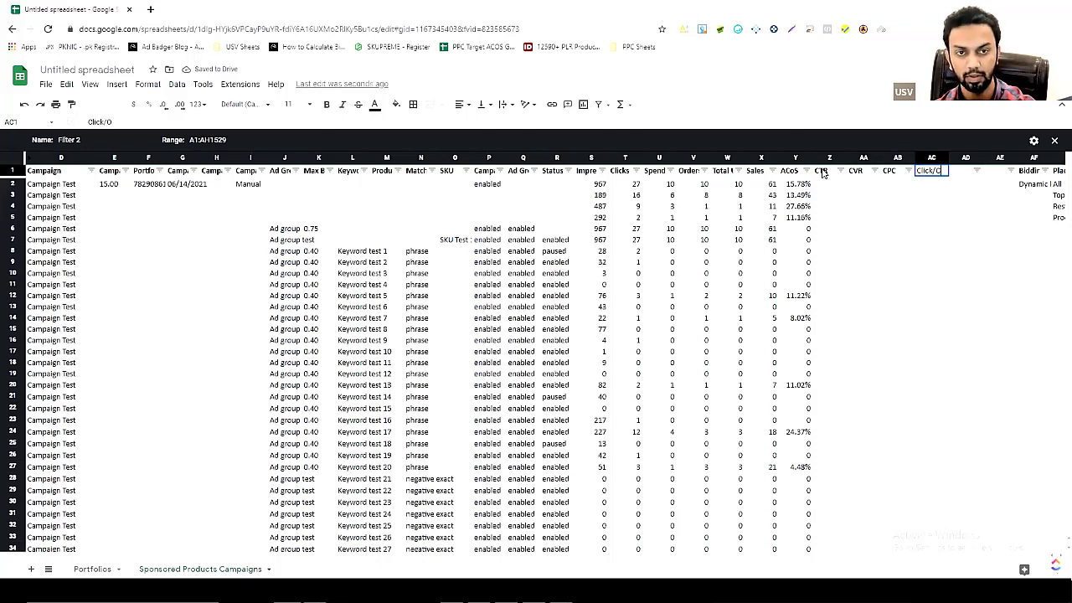
text(Orderrder)
key(Tab)
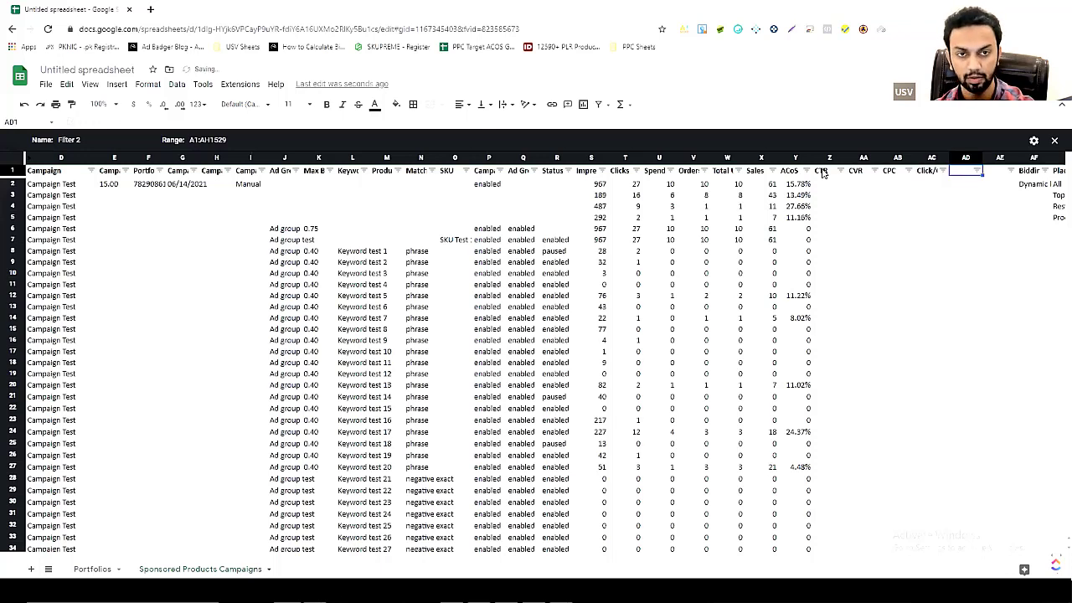
text(CPA)
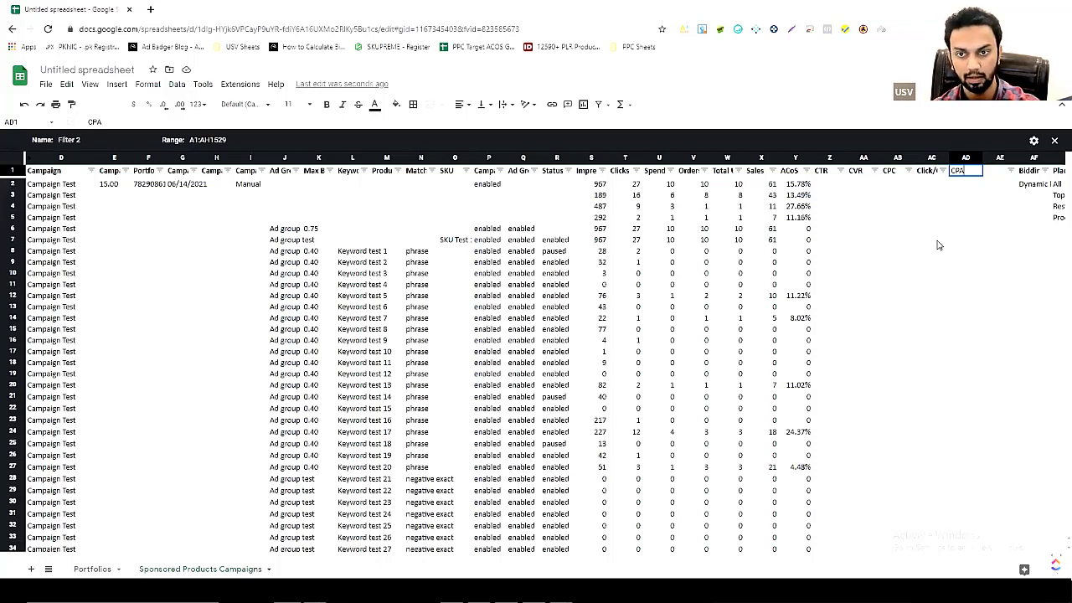
double_click(988, 171)
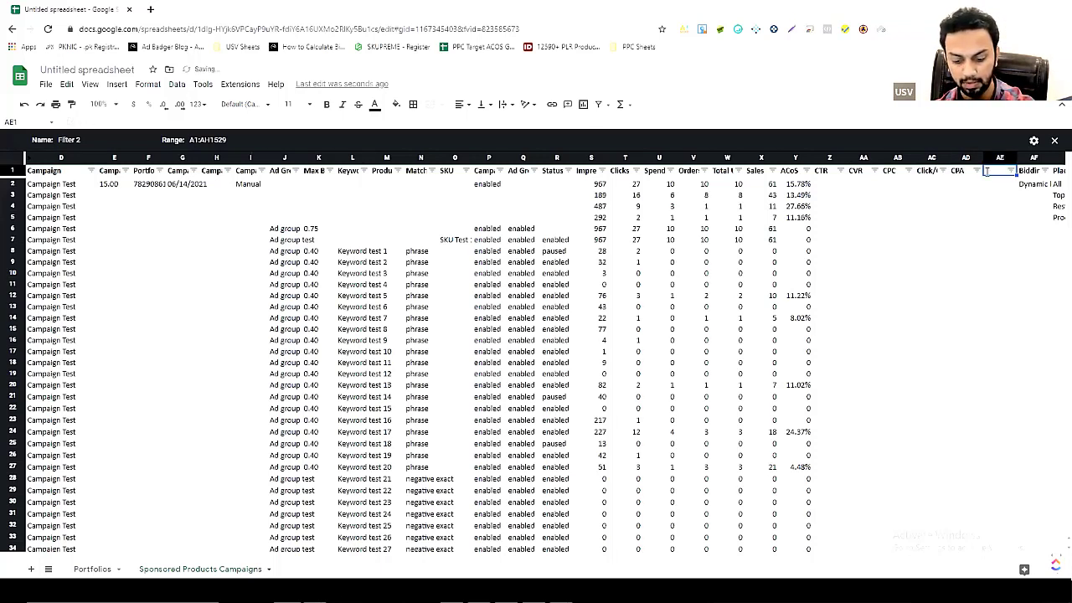
text(Max CPA)
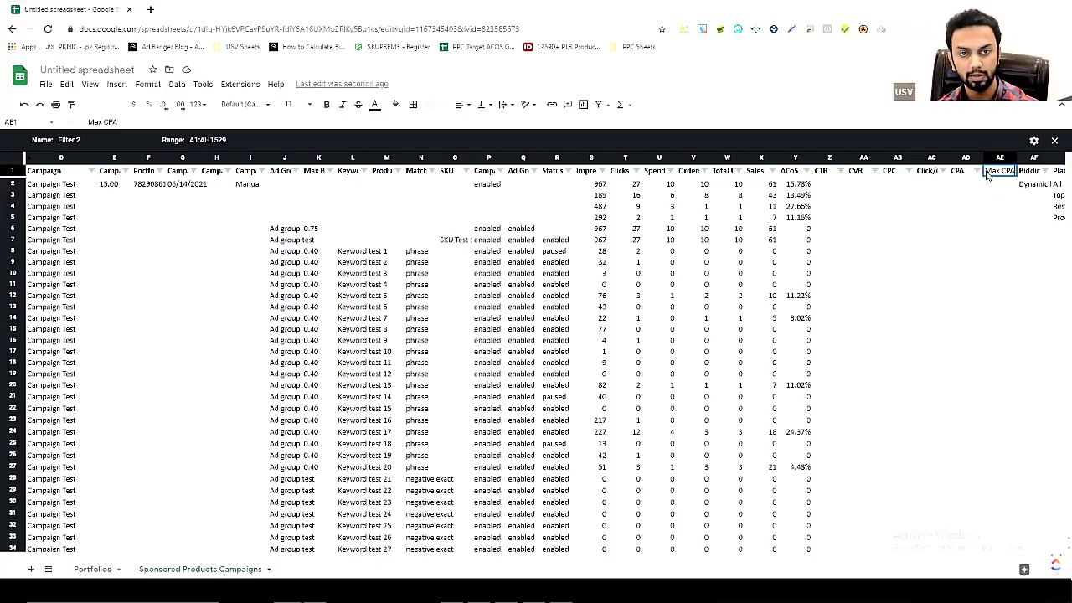
key(Return)
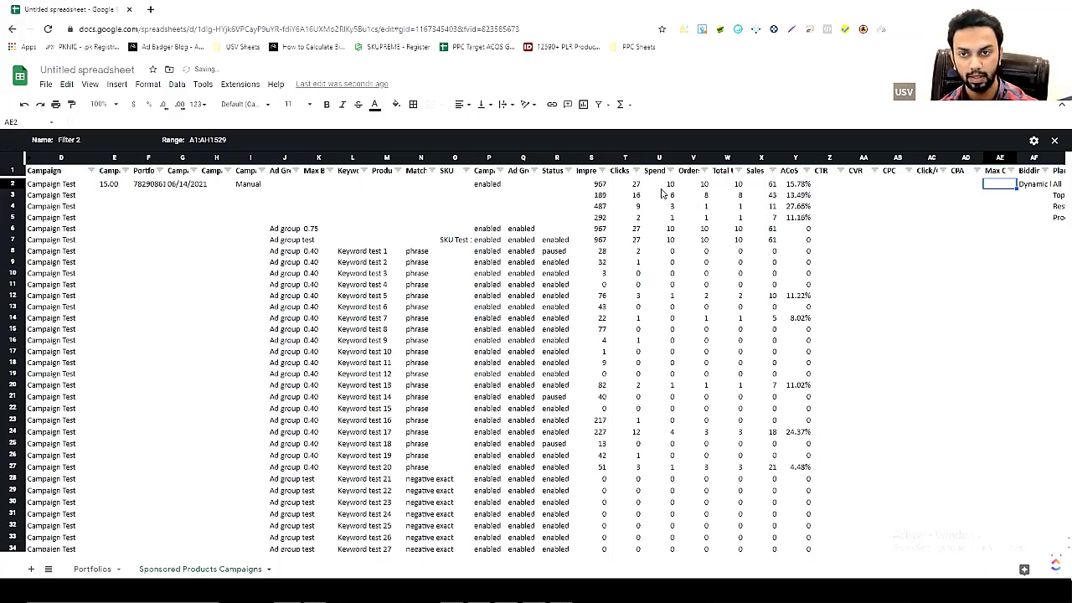
click(588, 158)
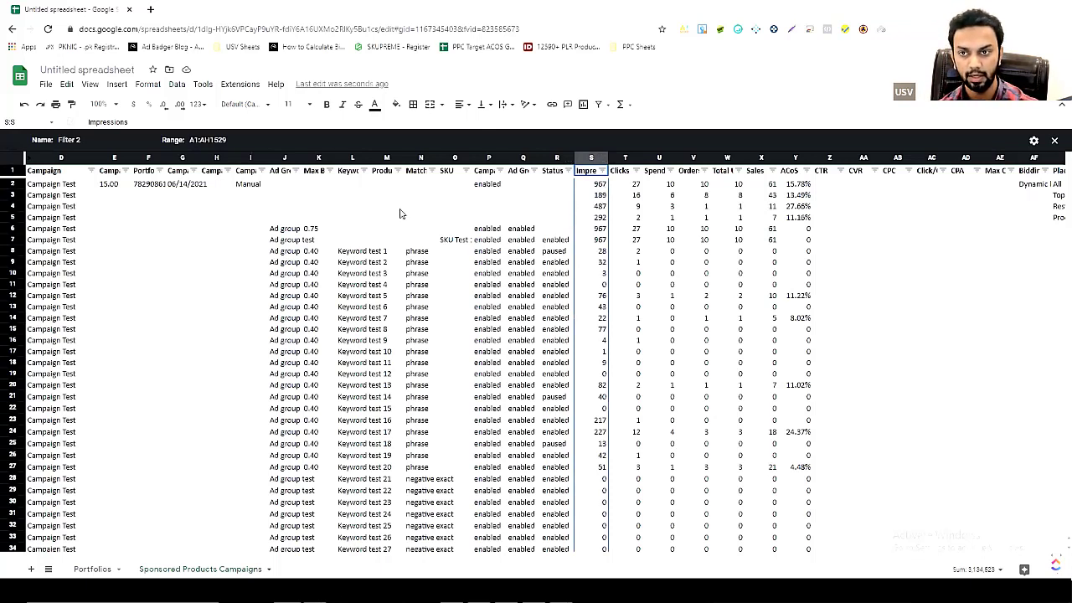
click(603, 171)
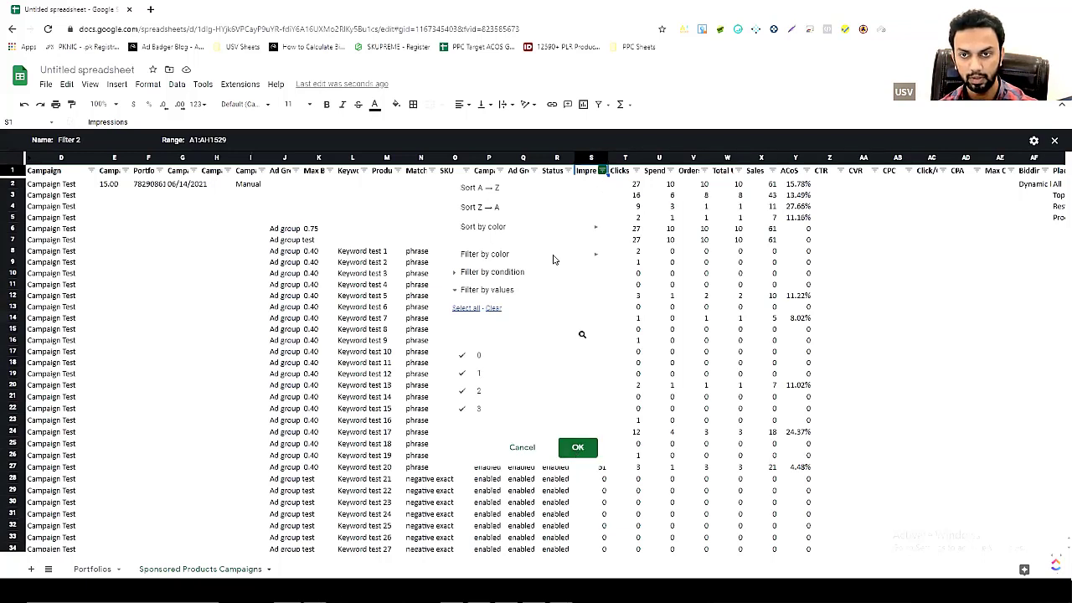
click(578, 446)
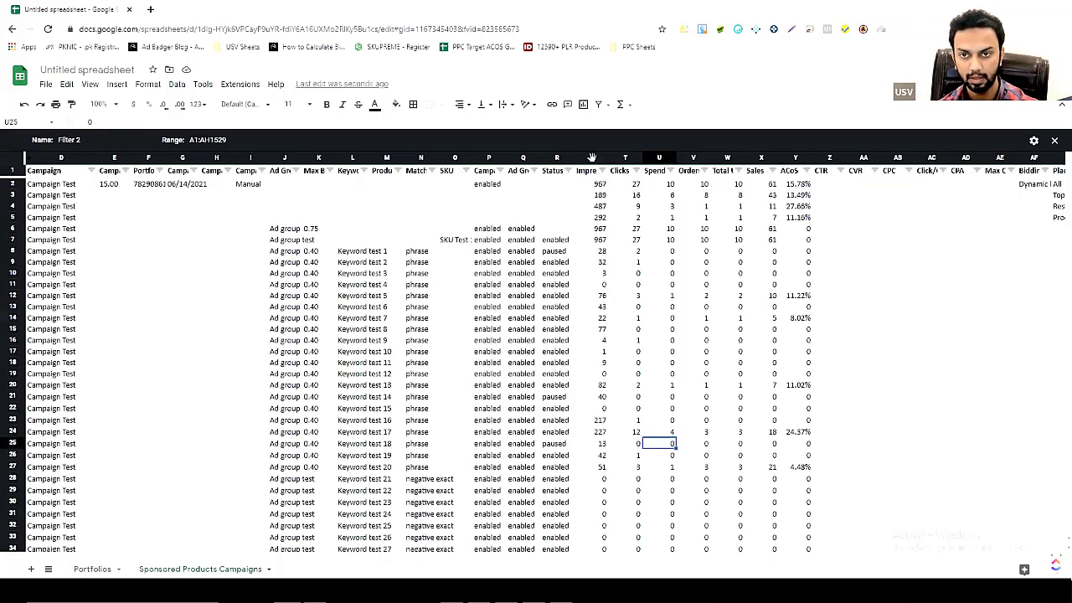
click(588, 159)
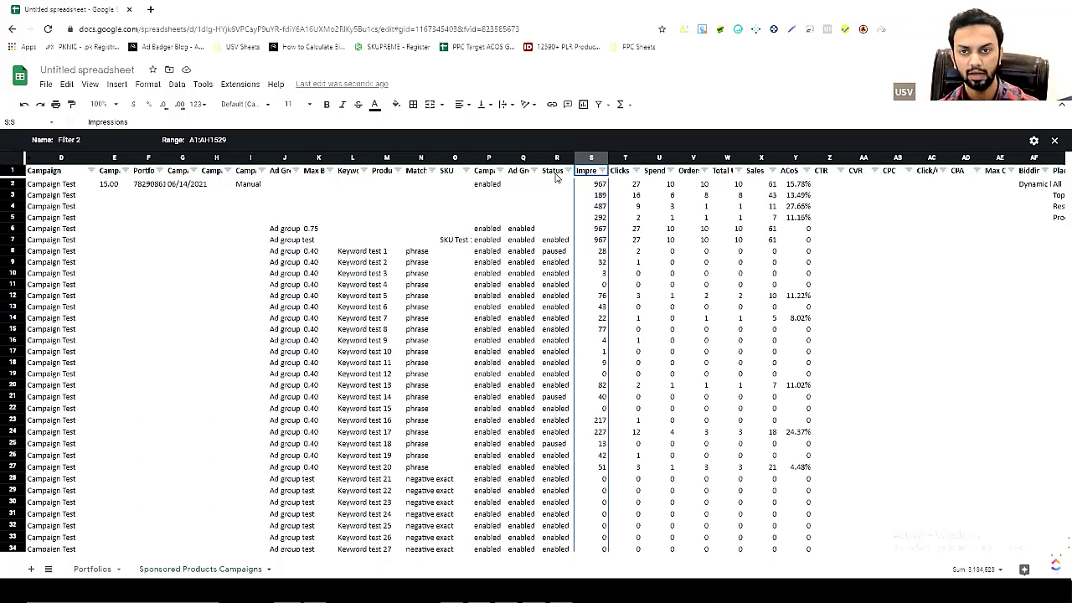
key(shift+Right)
key(shift+Right)
key(shift+Right)
key(shift+Right)
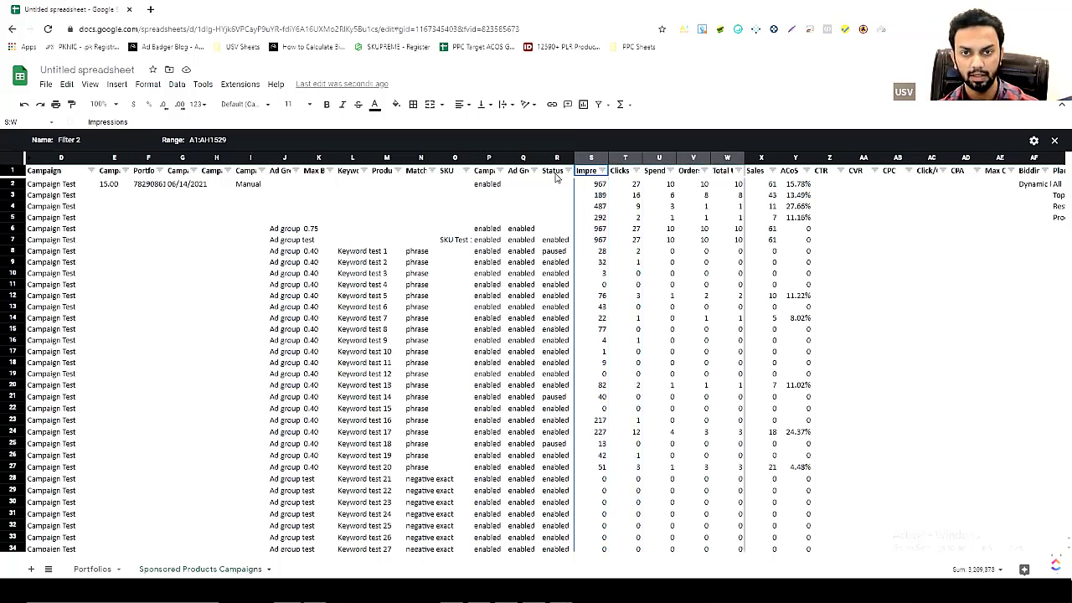
key(shift+Right)
key(shift+Right)
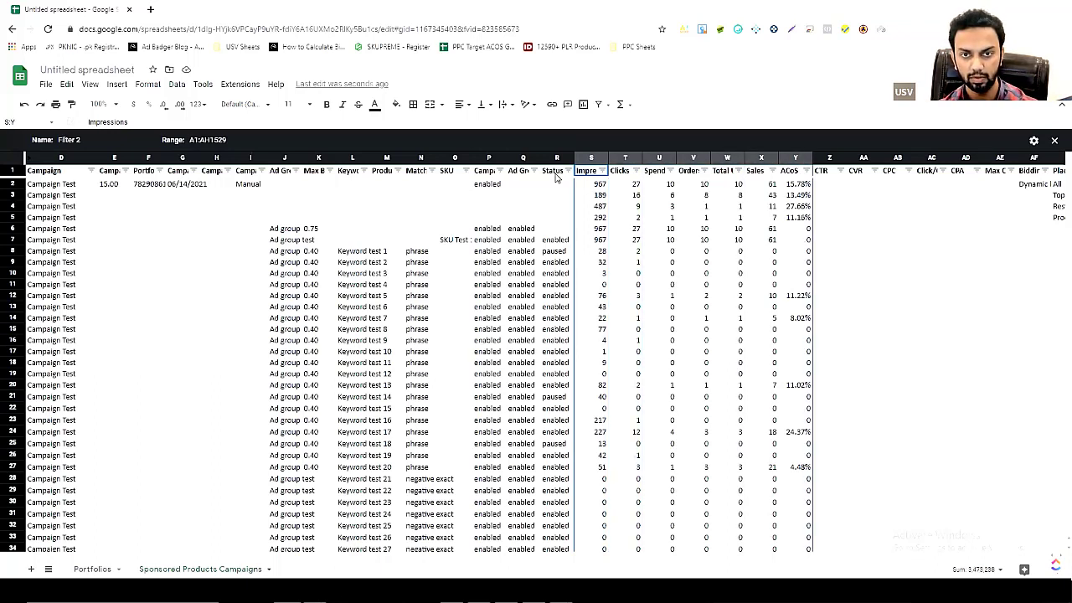
key(shift+Left)
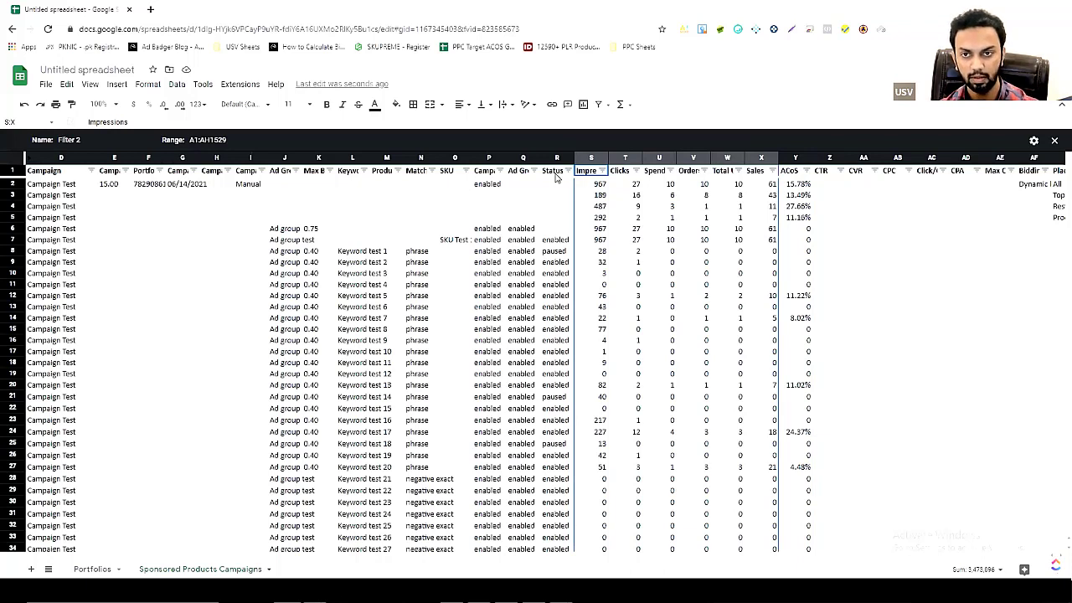
key(Right)
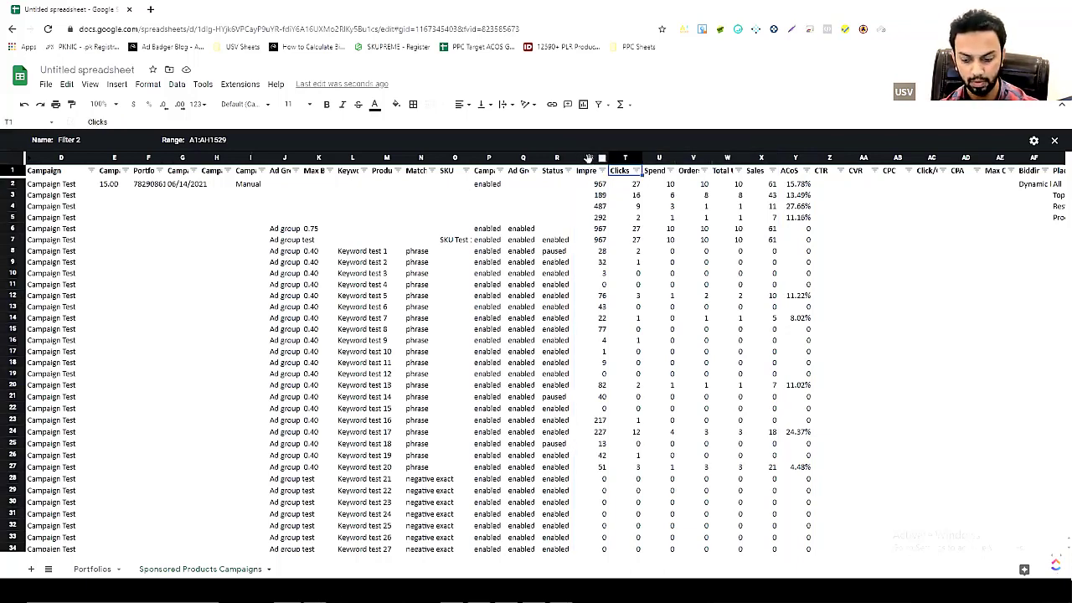
Apply the Number format to all columns from Impressions through ACoS (S to Y)
click(589, 159)
key(shift+Right)
key(shift+Right)
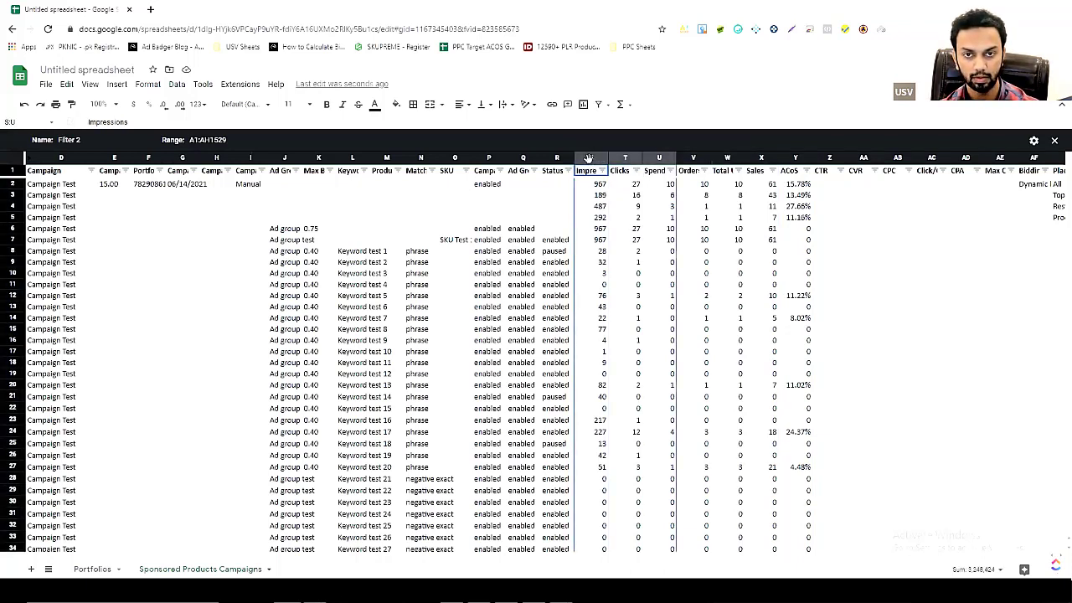
key(shift+Right)
key(shift+Right)
key(shift+Right)
key(shift+Right)
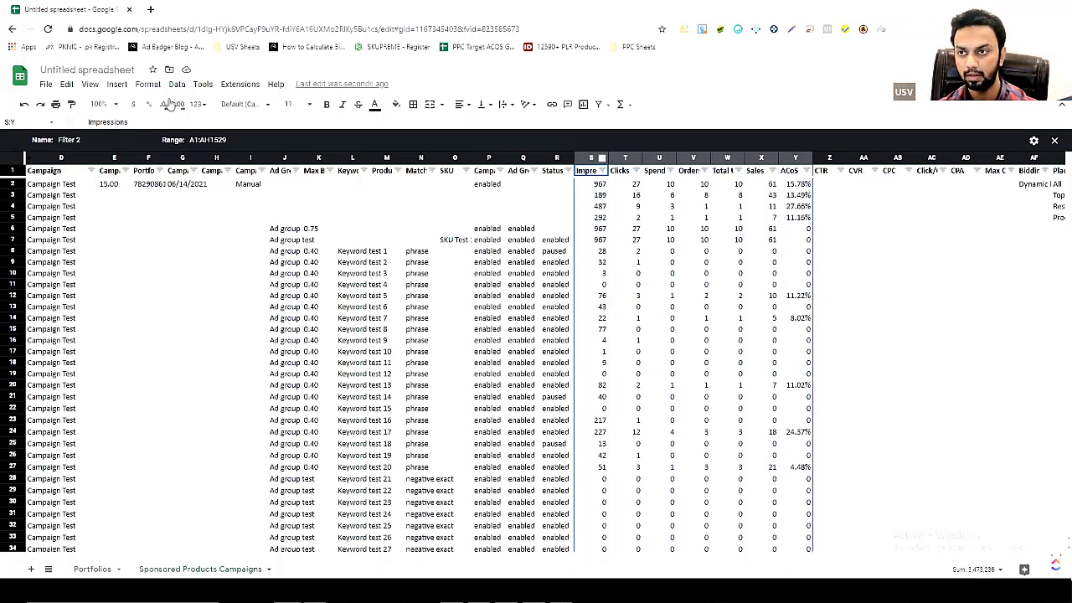
click(197, 104)
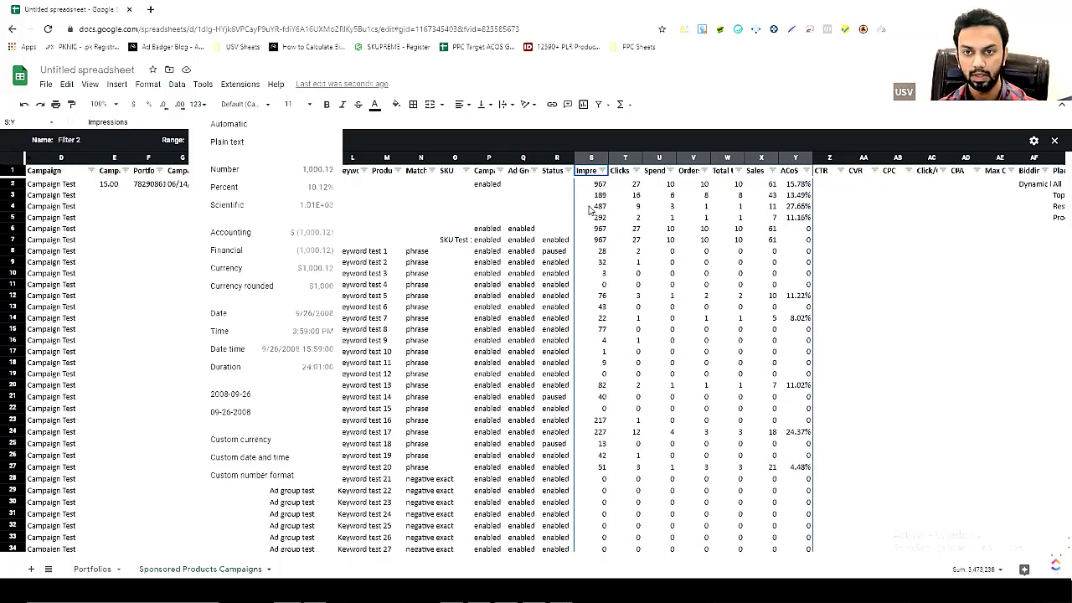
click(237, 170)
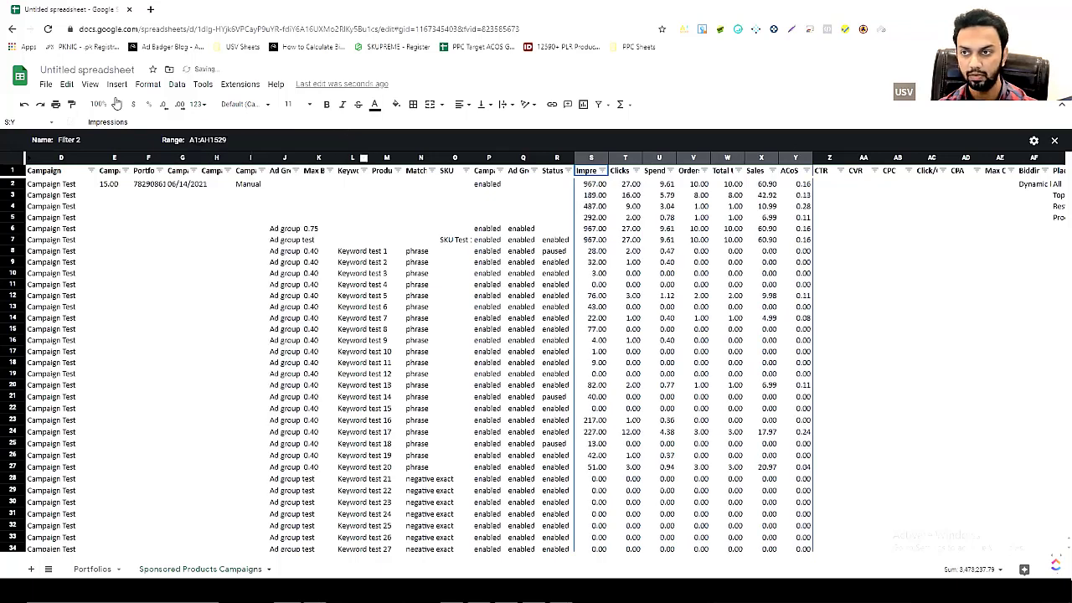
Remove both decimal places from columns Impressions through ACoS (S to Y) and format the ACoS column as a percentage
click(161, 109)
click(162, 109)
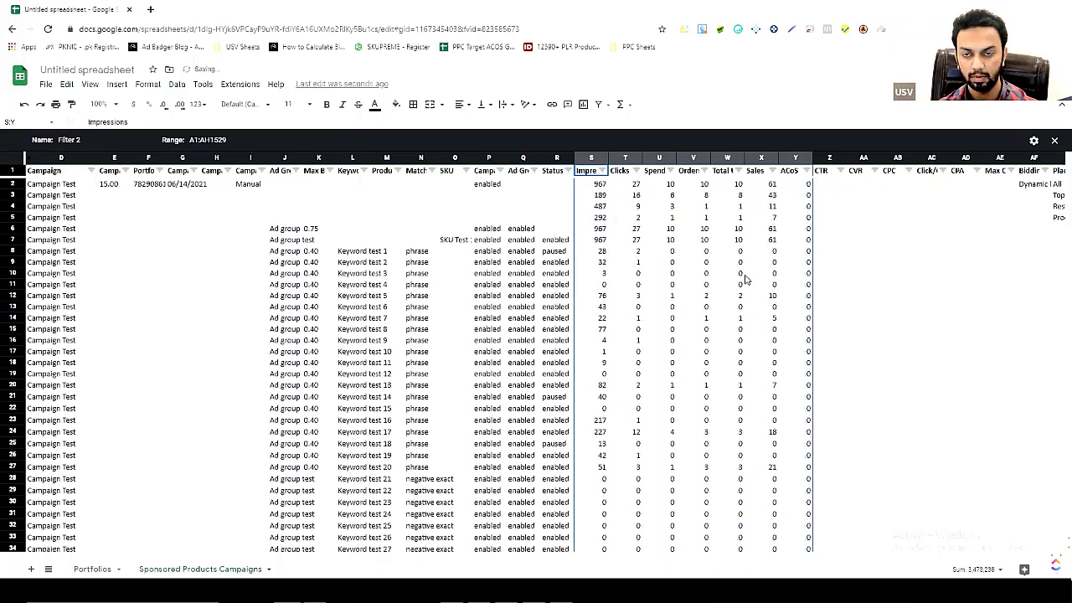
click(831, 184)
click(798, 160)
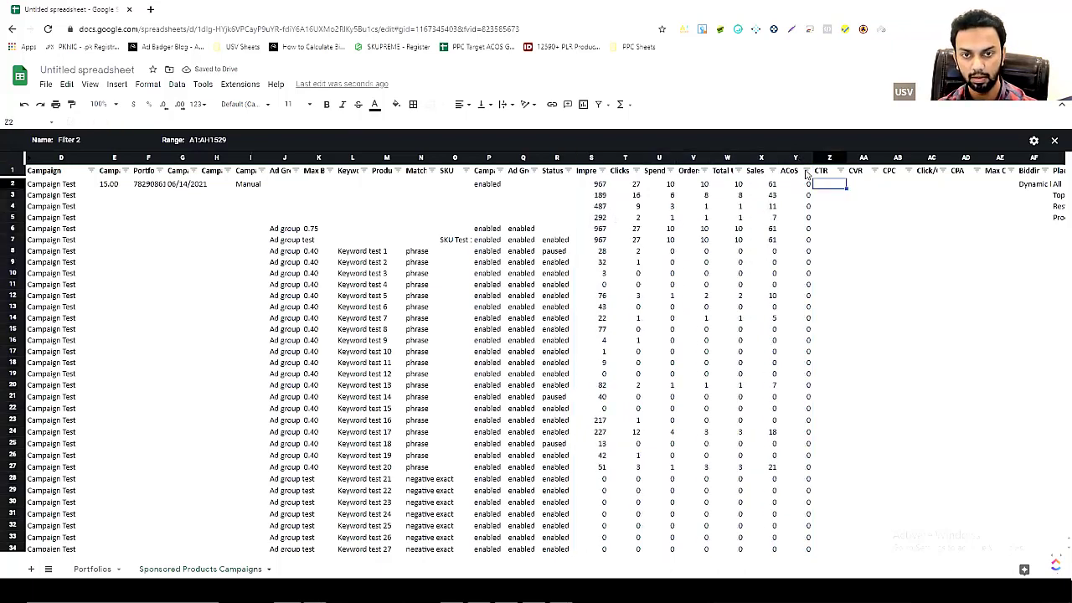
click(148, 104)
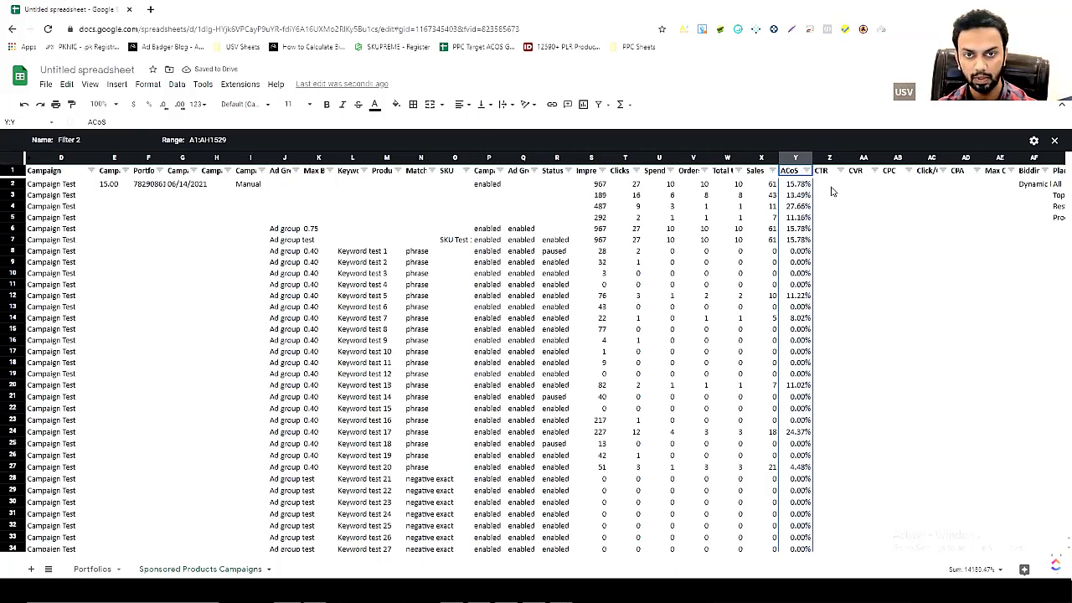
Calculate CTR in Z2 as clicks divided by impressions (=T2/S2) and fill the formula down the column
click(831, 184)
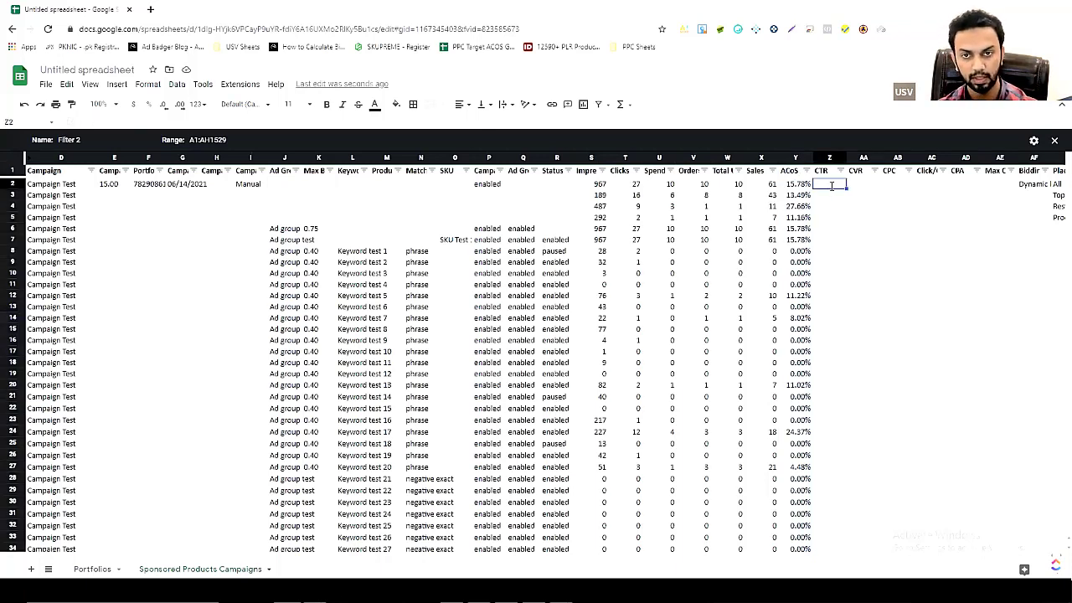
text(=)
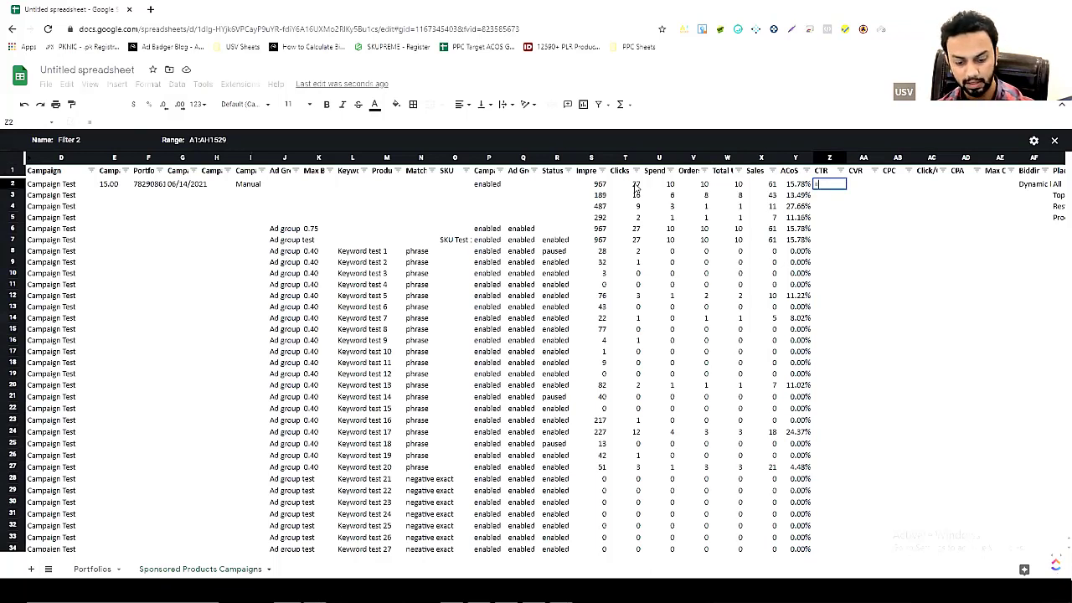
click(636, 186)
text(/)
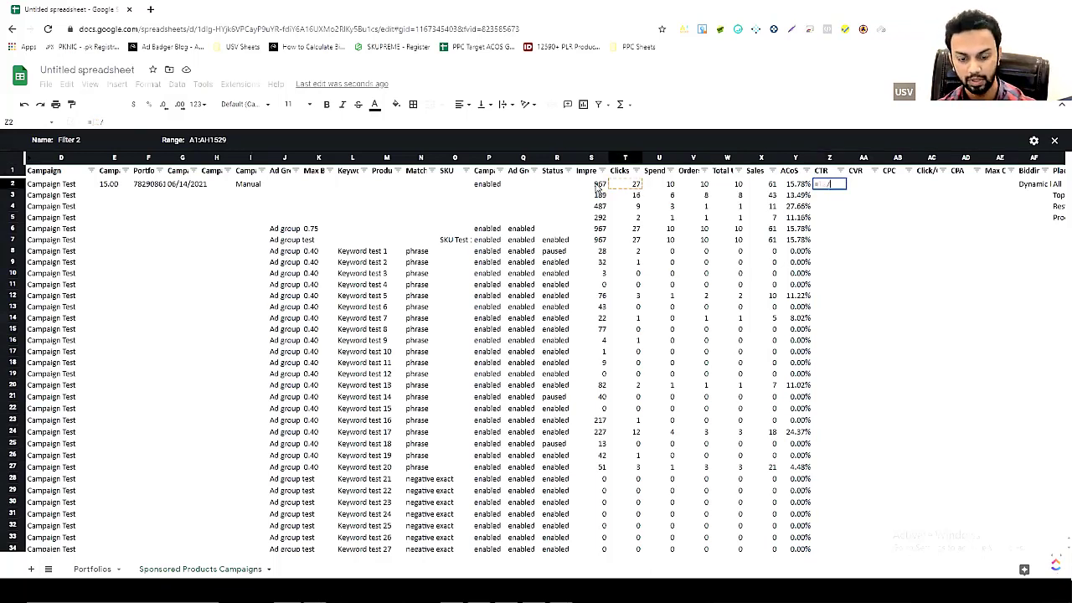
click(598, 185)
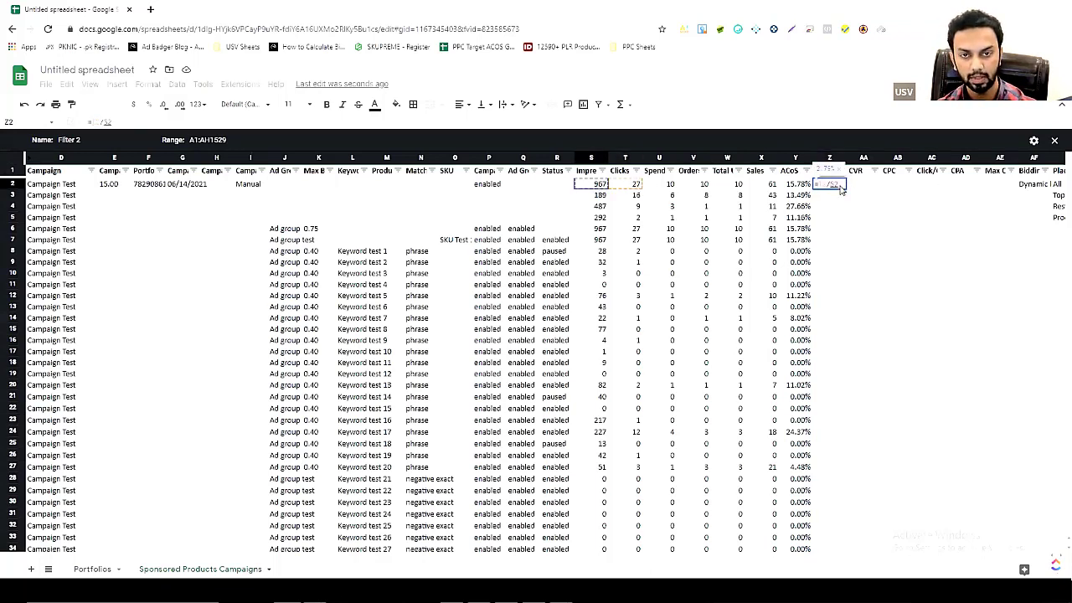
key(Return)
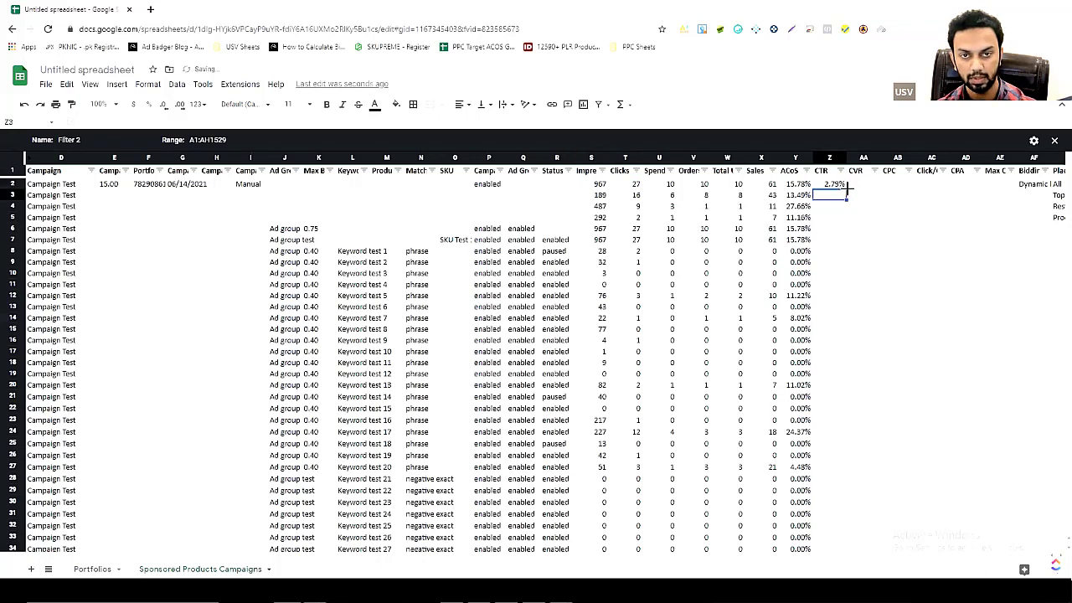
click(842, 186)
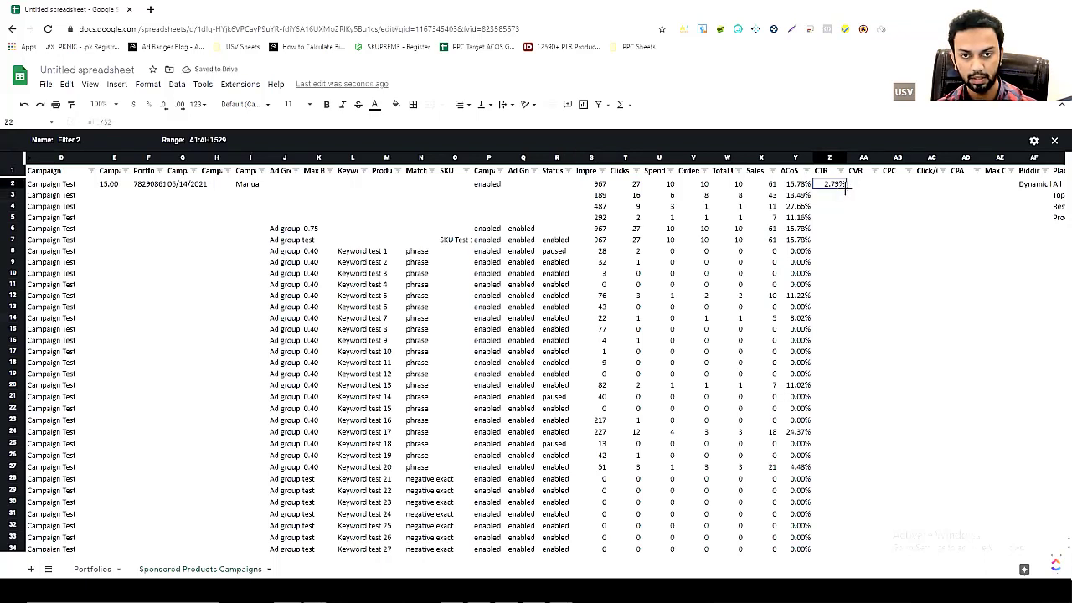
double_click(847, 190)
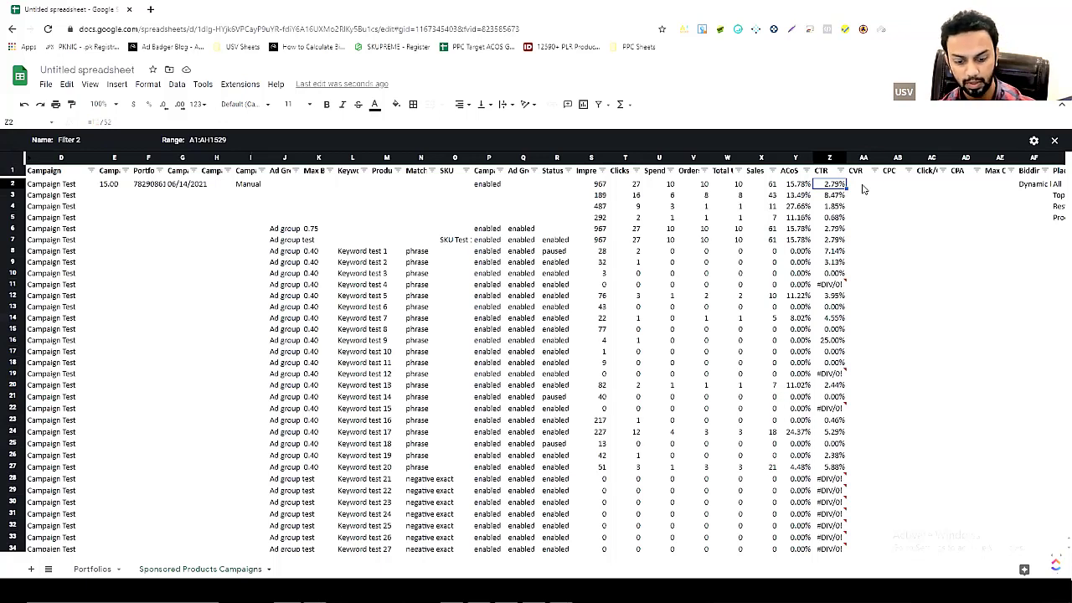
Calculate CVR in AA2 as orders divided by clicks (=V2/T2) and fill the formula down the column
click(862, 184)
text(=)
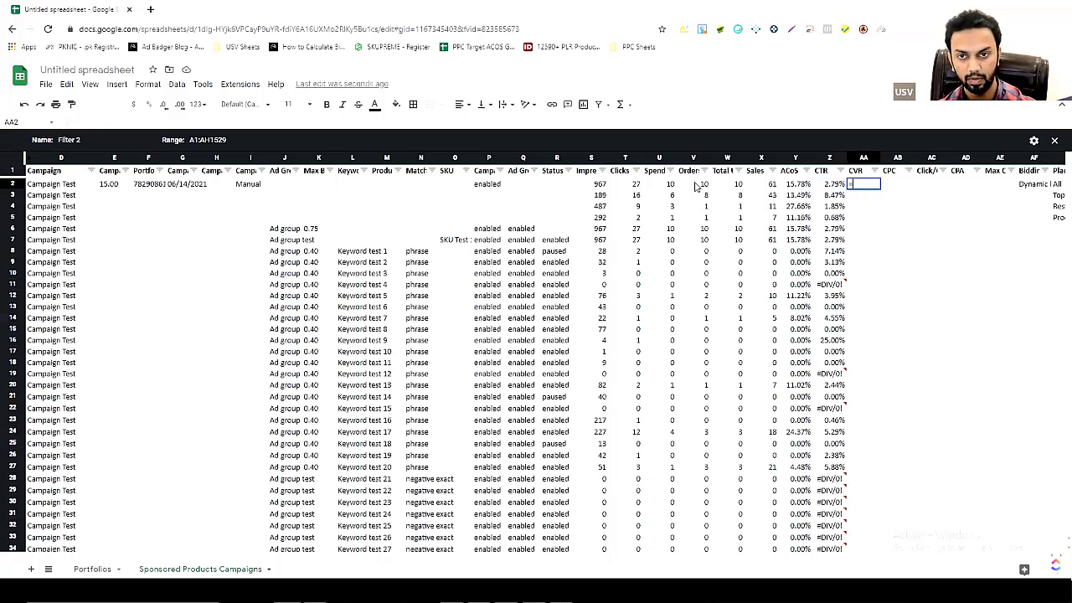
click(695, 186)
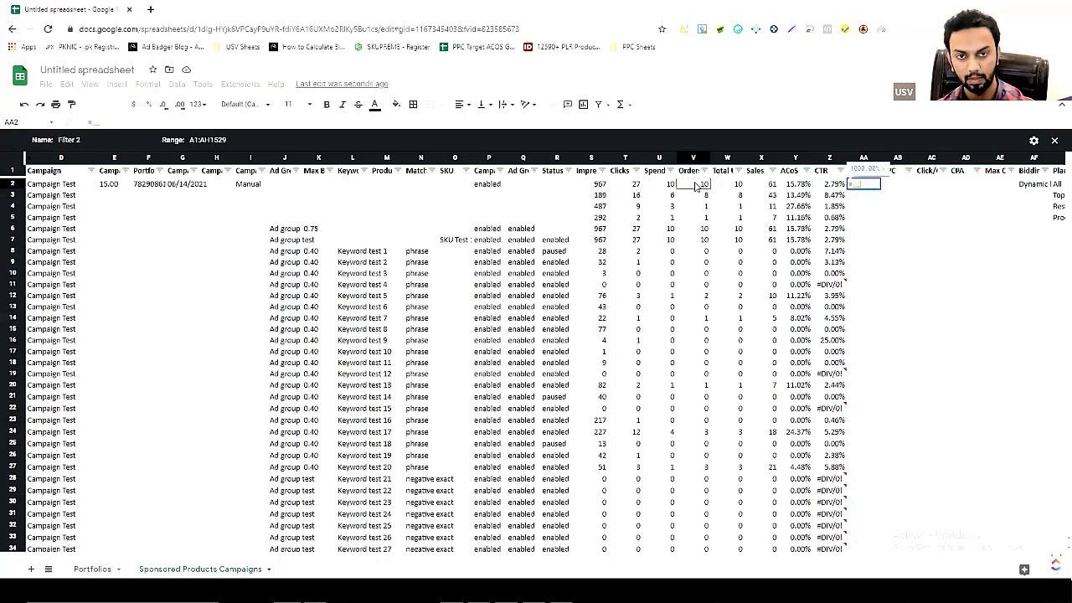
text(/)
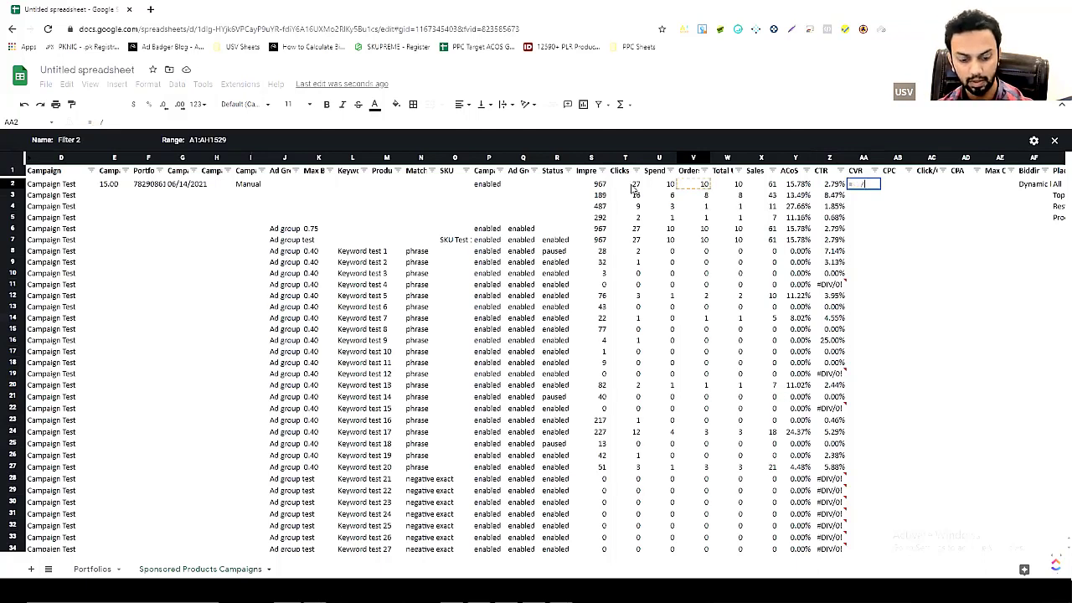
click(634, 187)
key(Return)
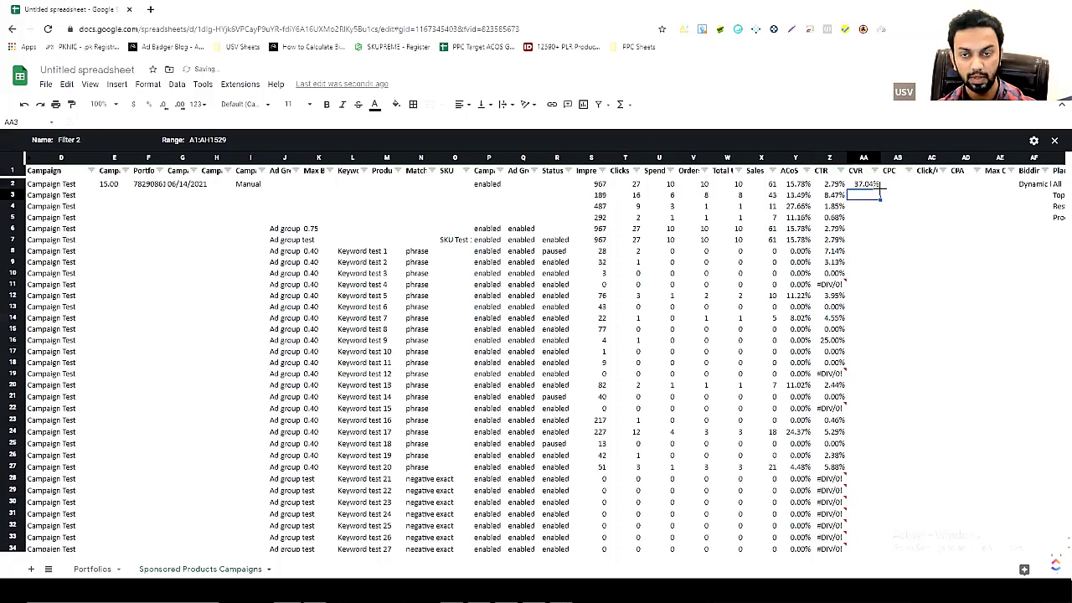
click(877, 185)
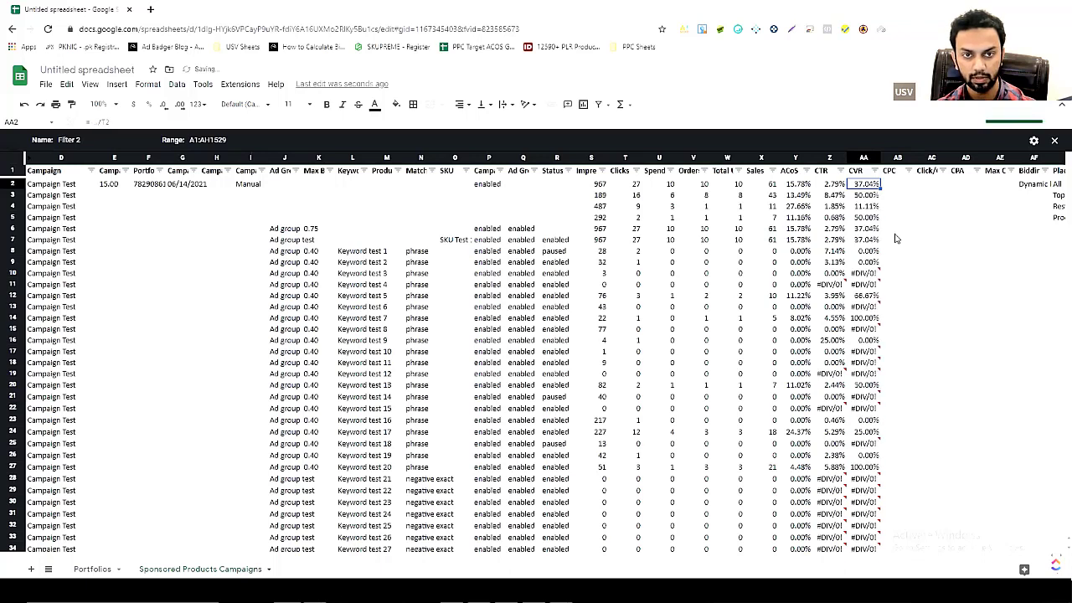
Calculate CPC in AB2 as spend divided by clicks (=U2/T2)
click(889, 185)
text(=)
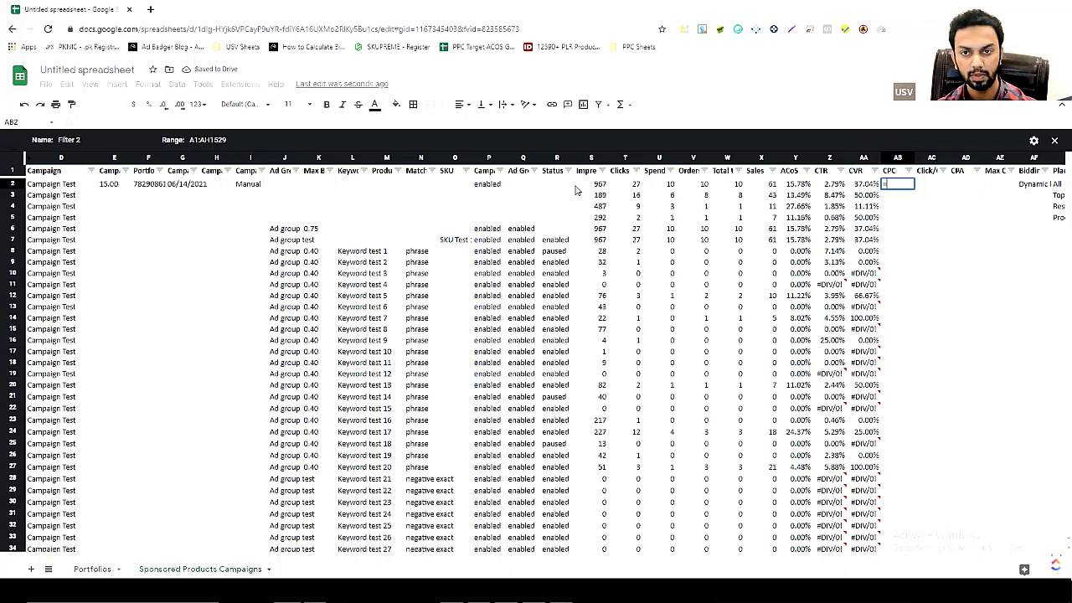
click(671, 185)
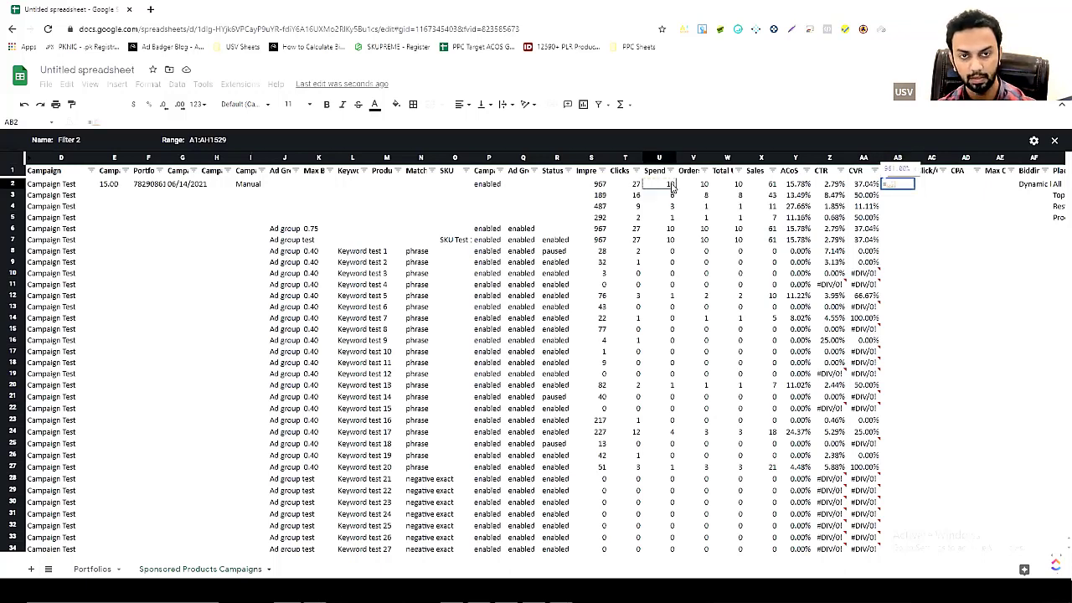
text(/)
click(636, 184)
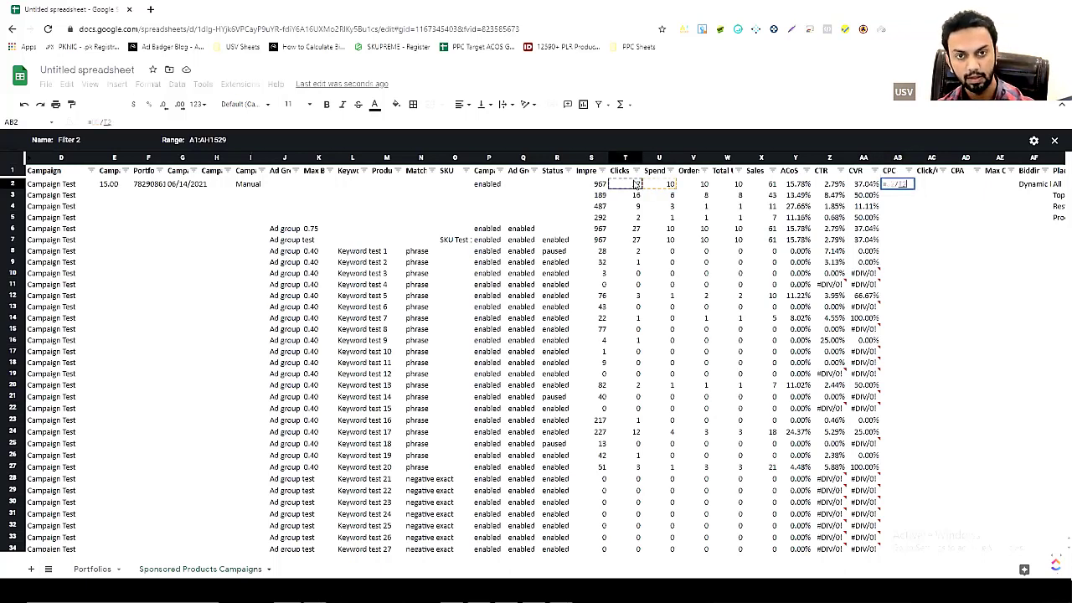
key(Return)
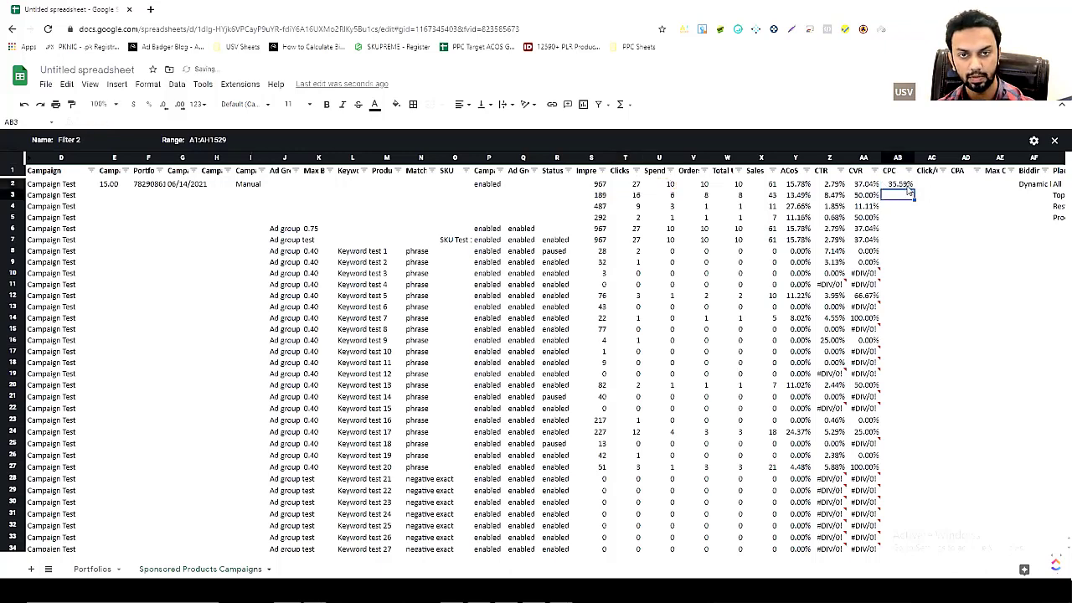
Apply the Number format to the CPC cell AB2 and fill its formula down the column
key(Up)
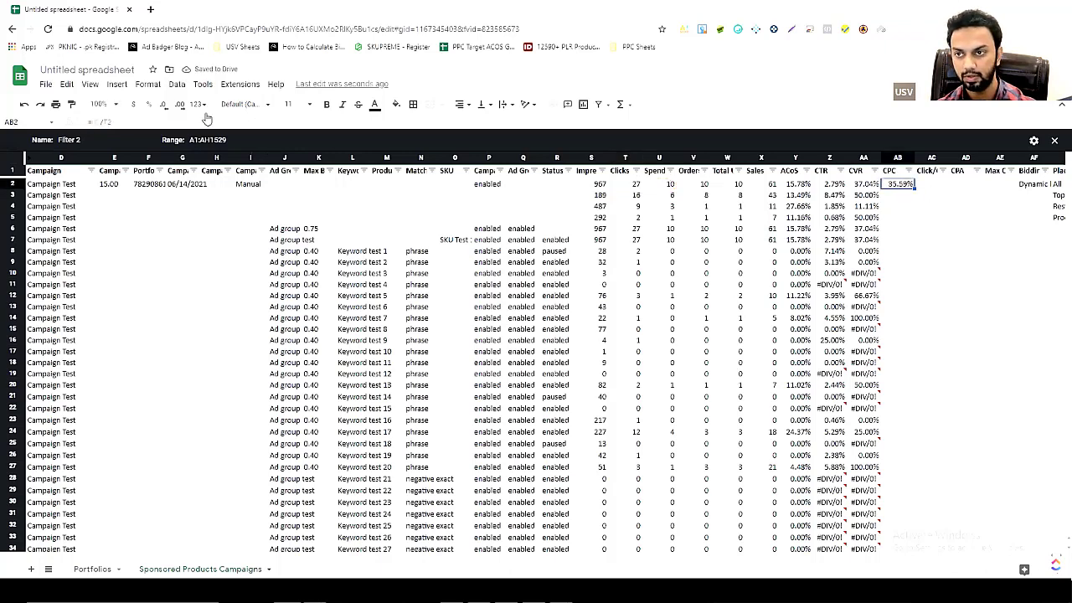
click(198, 103)
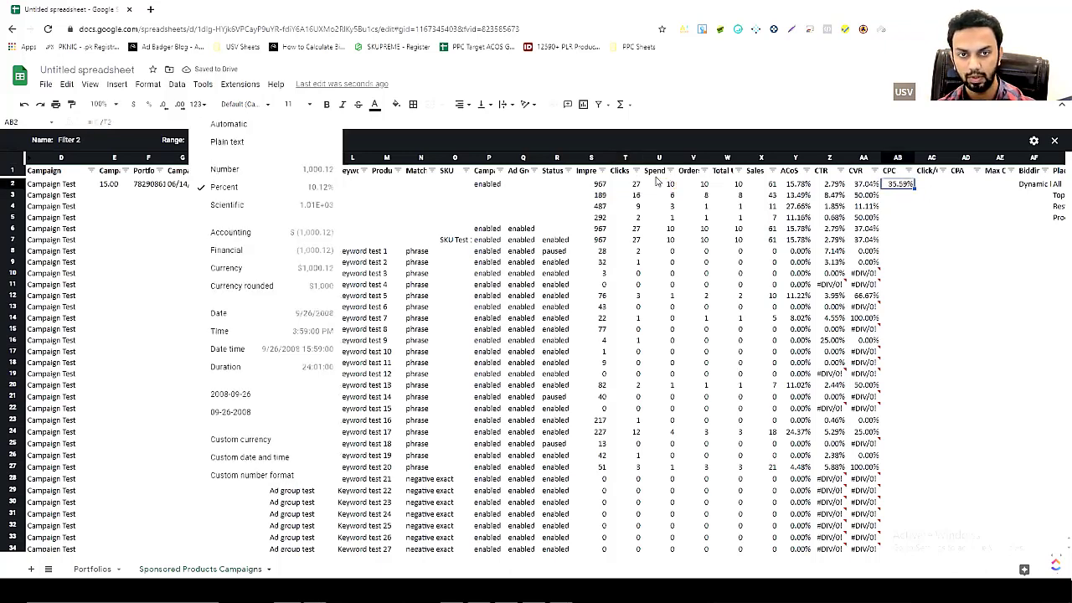
click(220, 170)
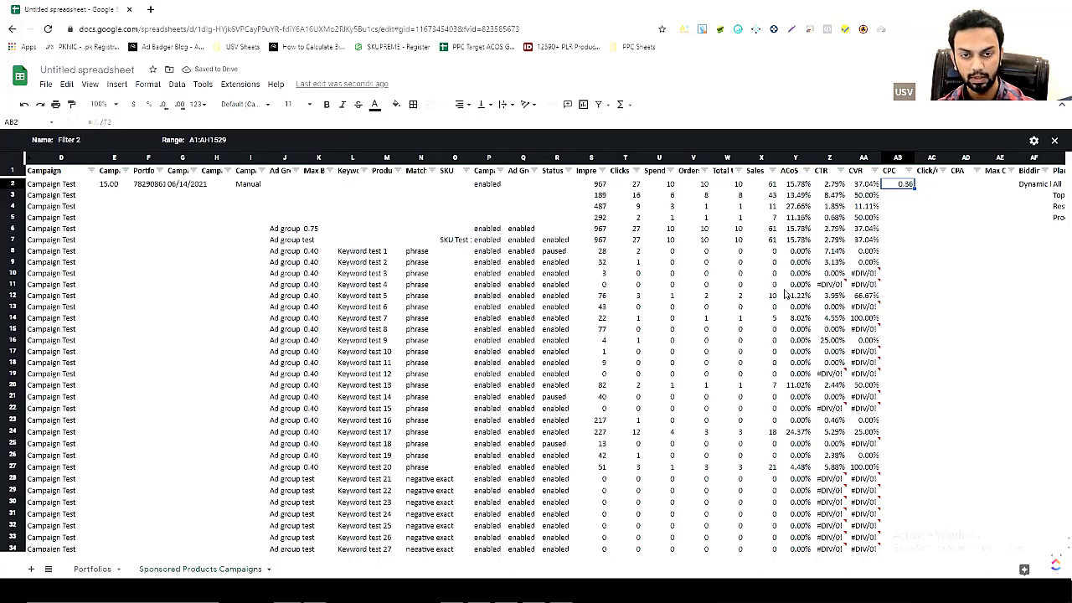
double_click(916, 188)
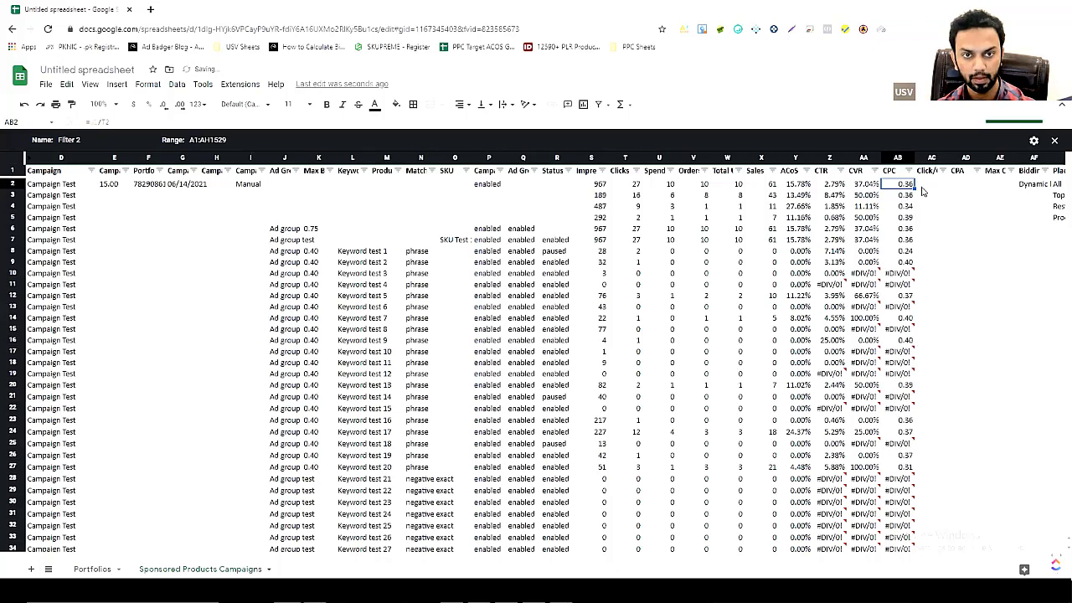
Calculate Click/Order in AC2 as clicks divided by orders (=T2/V2)
click(925, 188)
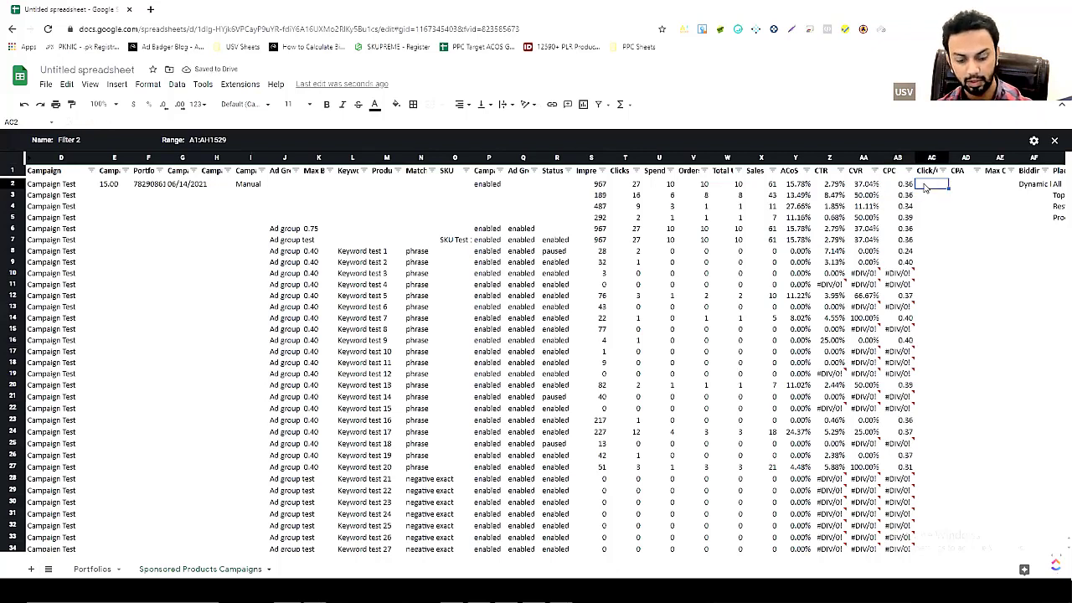
text(=)
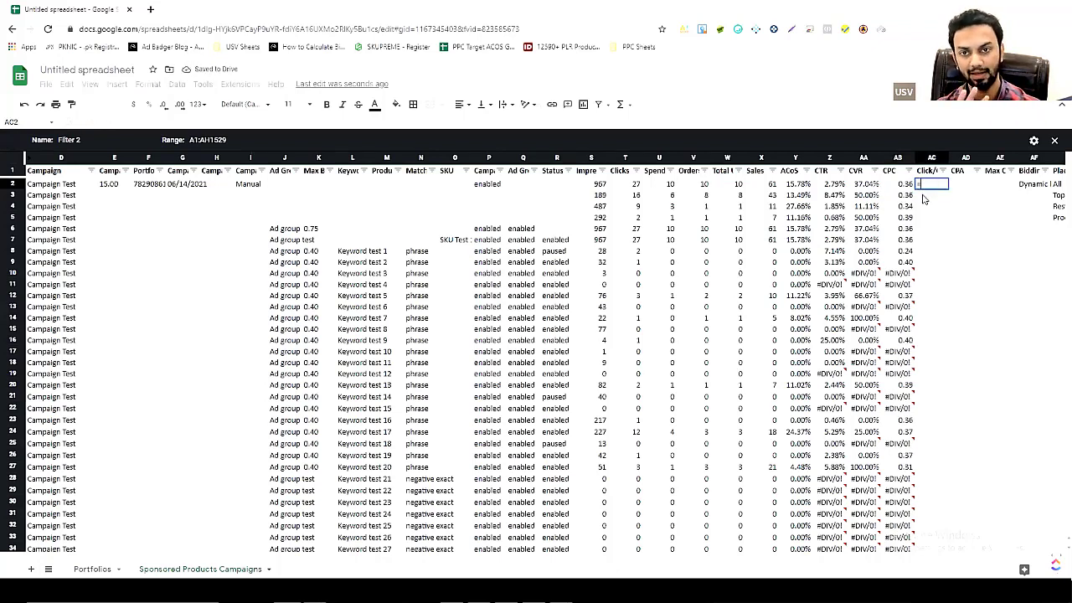
click(638, 187)
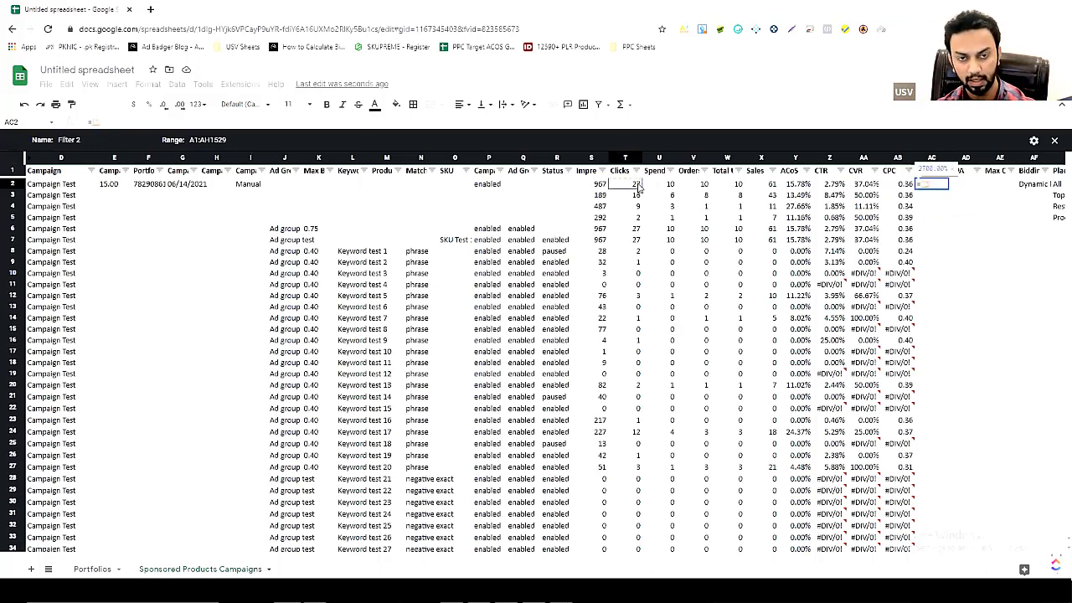
text(/)
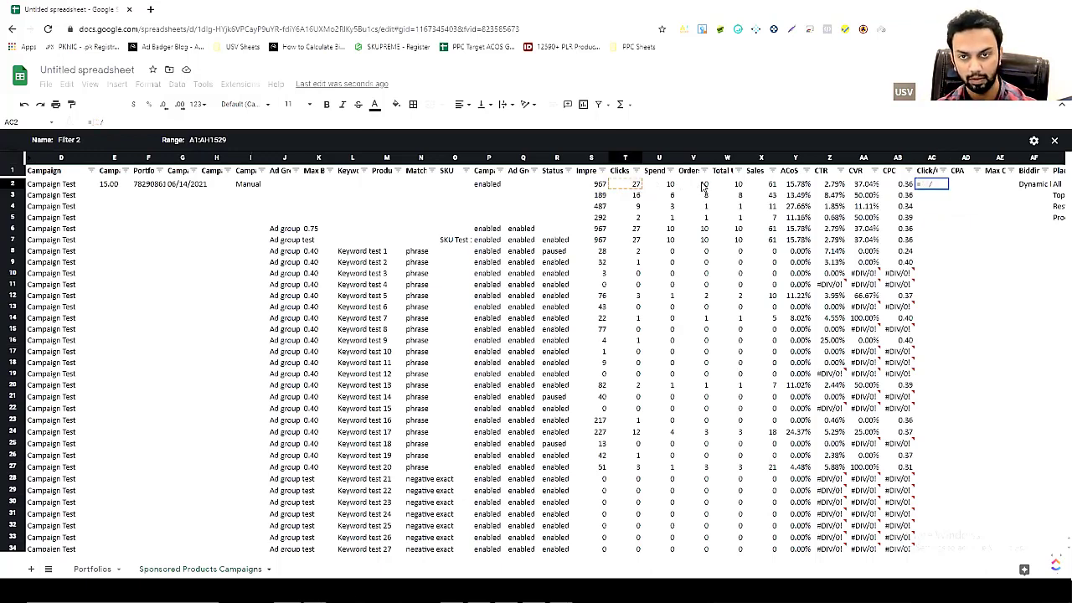
click(703, 185)
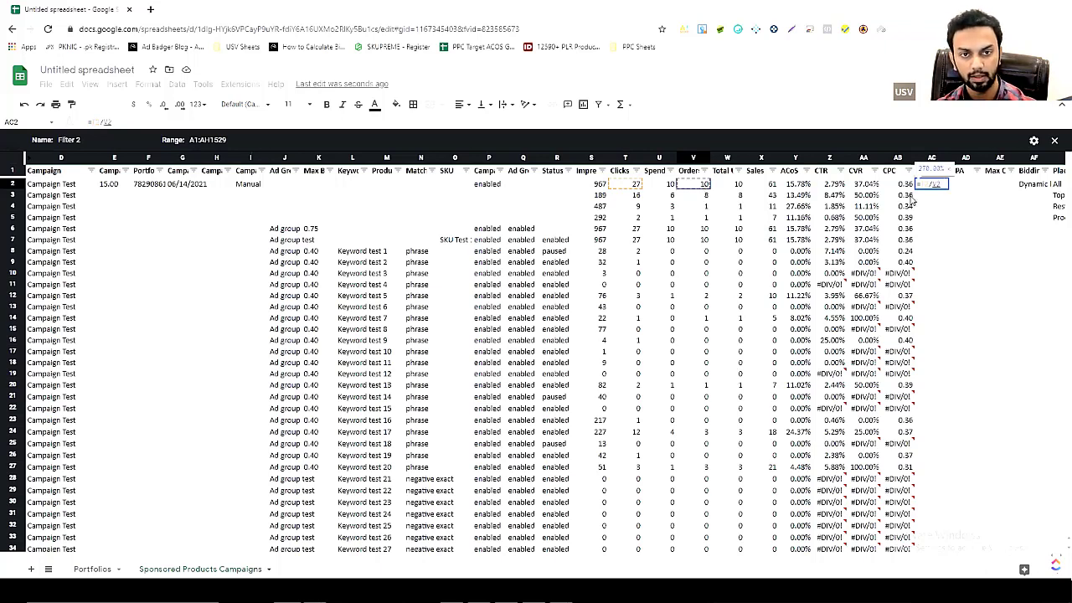
key(Return)
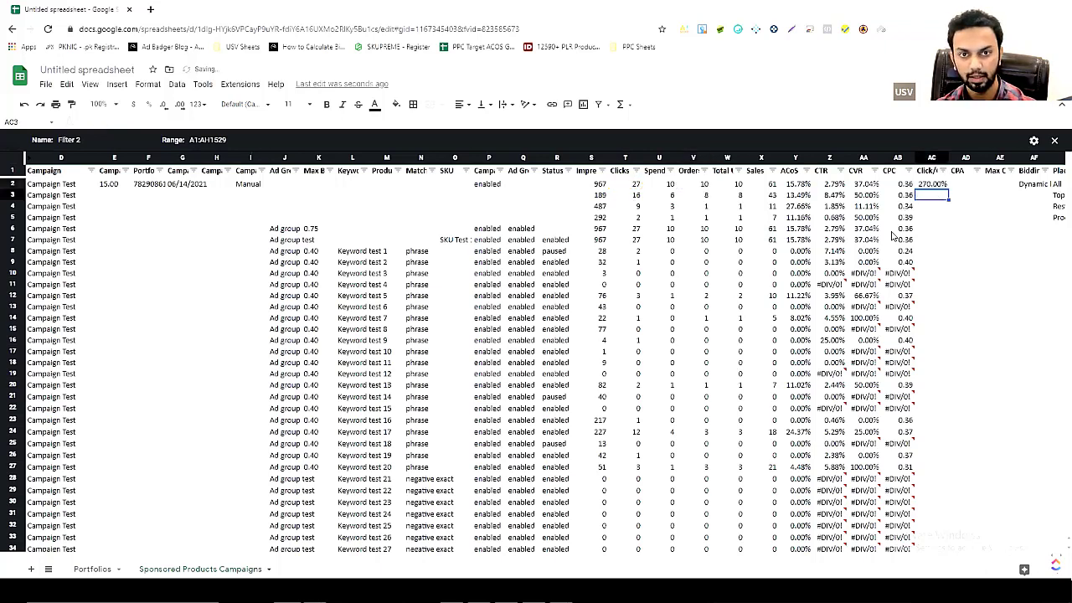
Apply the Number format to the Click/Order cell AC2 and fill its formula down the column
key(Up)
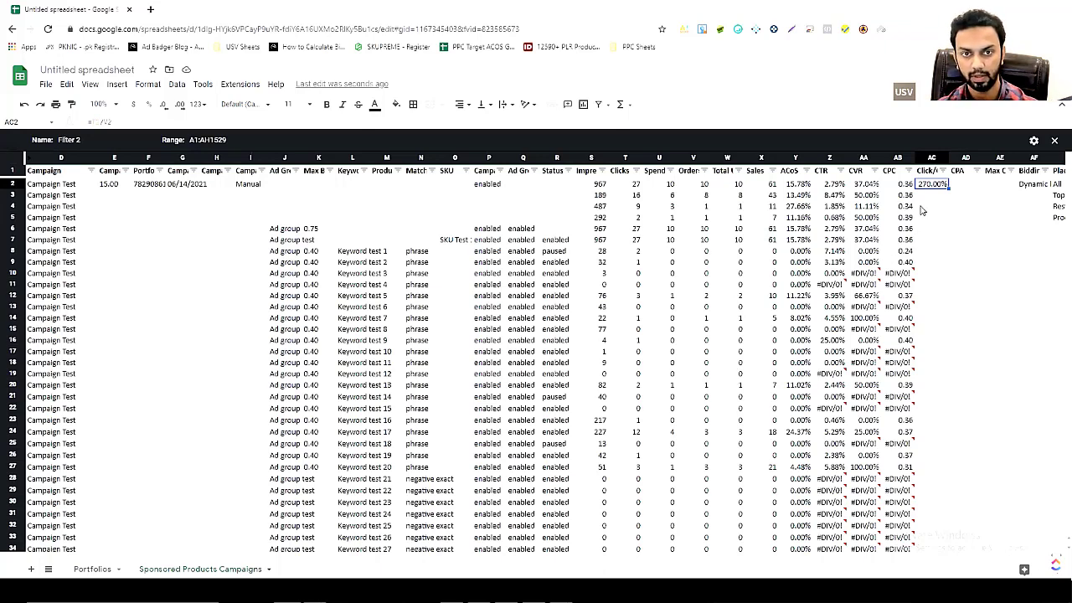
click(201, 105)
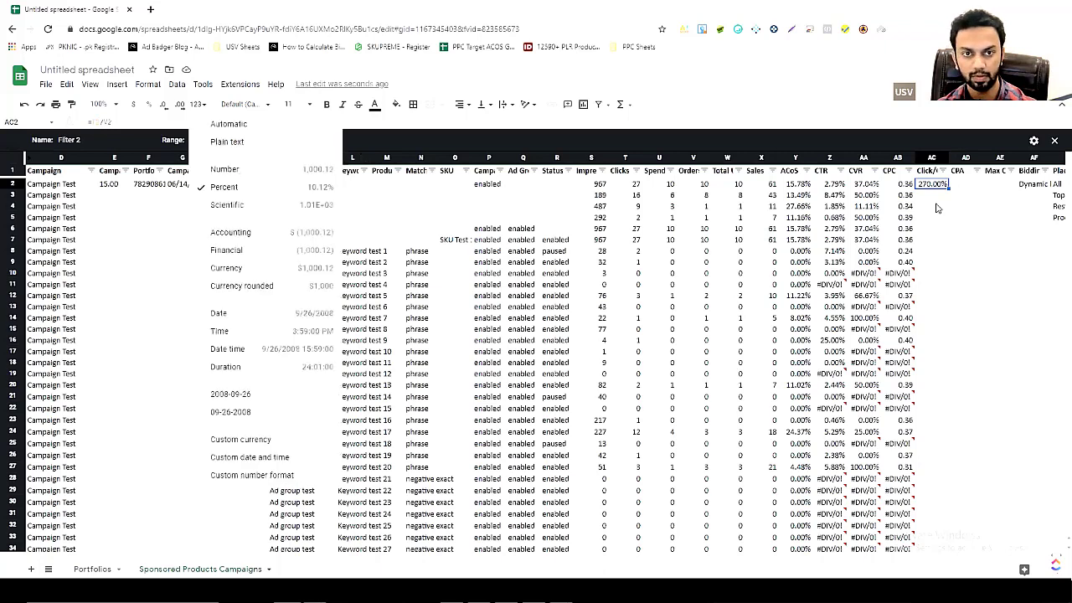
key(ctrl+shift+1)
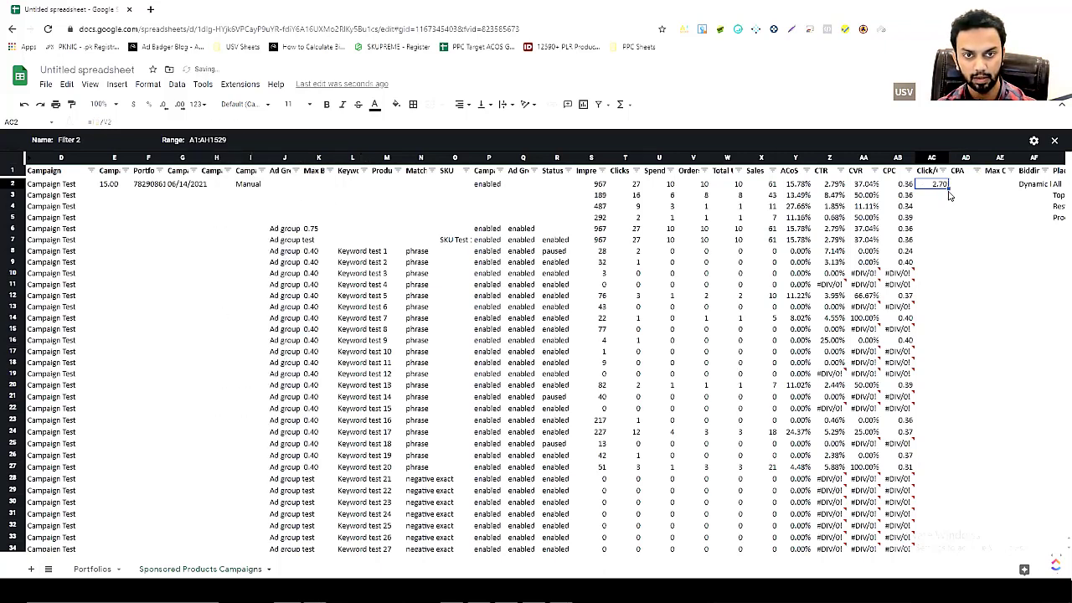
double_click(948, 189)
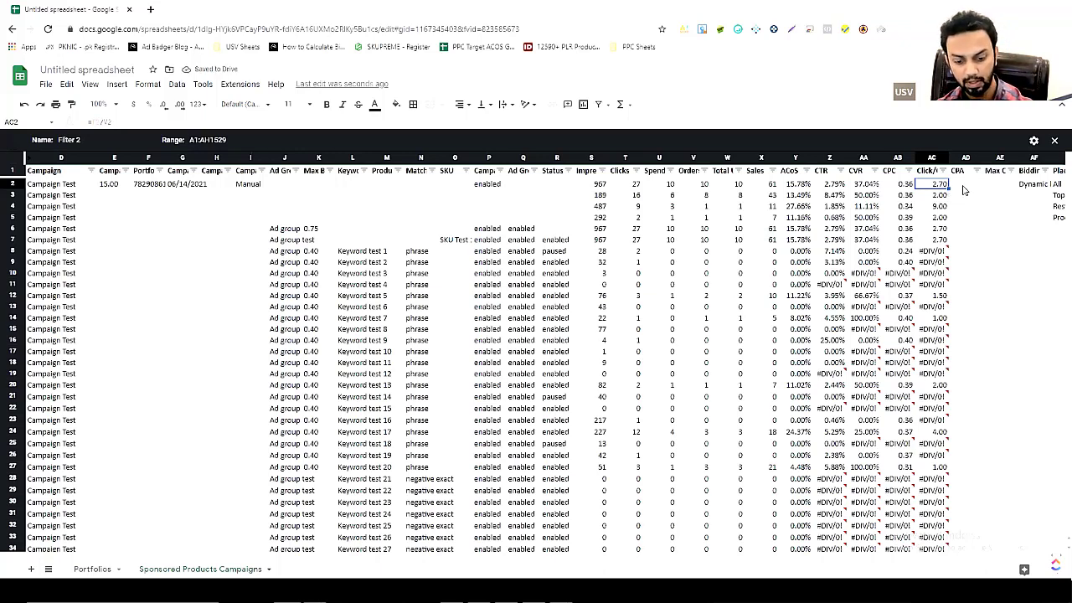
Calculate CPA in AD2 as CPC multiplied by Click/Order (=AB2*AC2)
click(963, 184)
text(=)
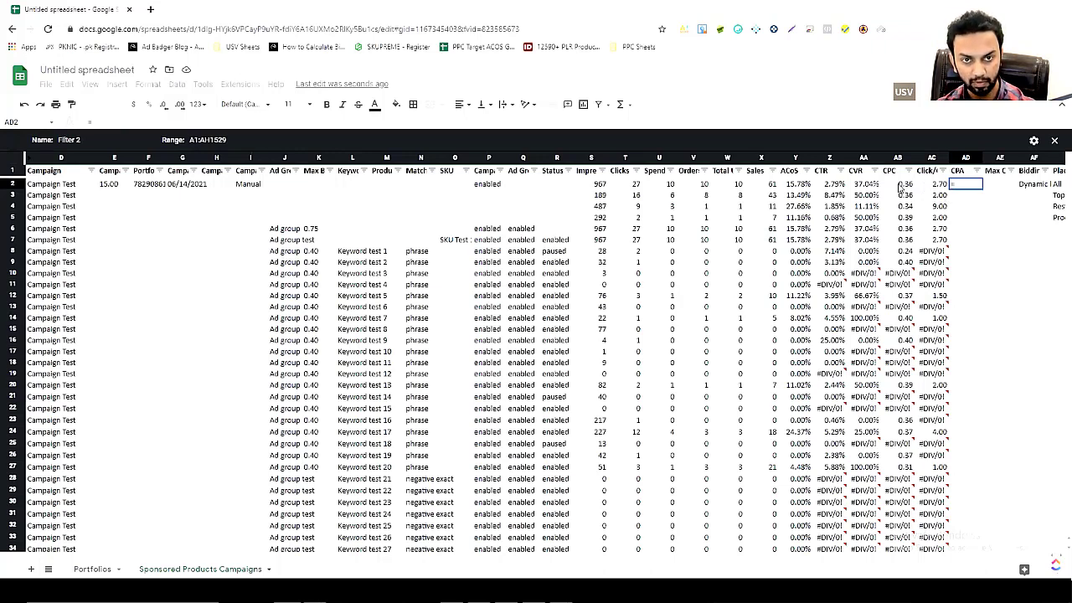
click(900, 184)
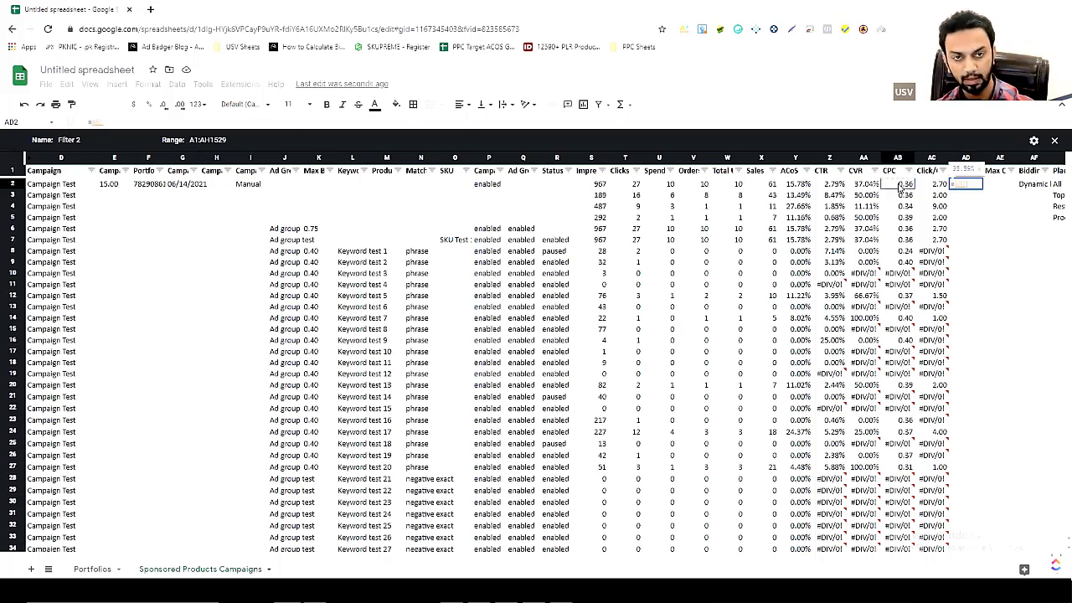
text(/)
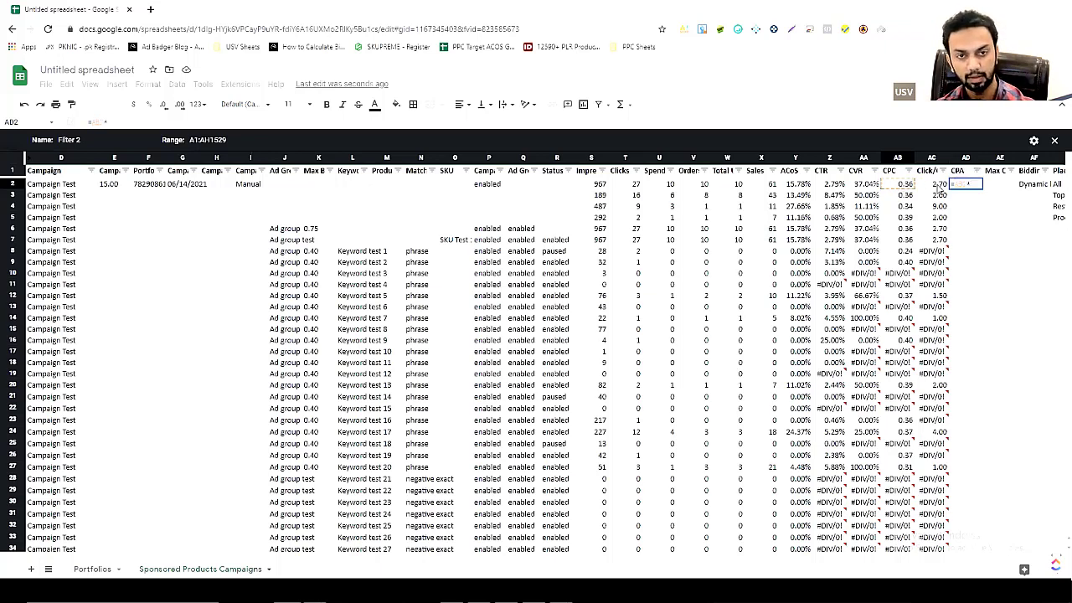
click(936, 185)
key(Return)
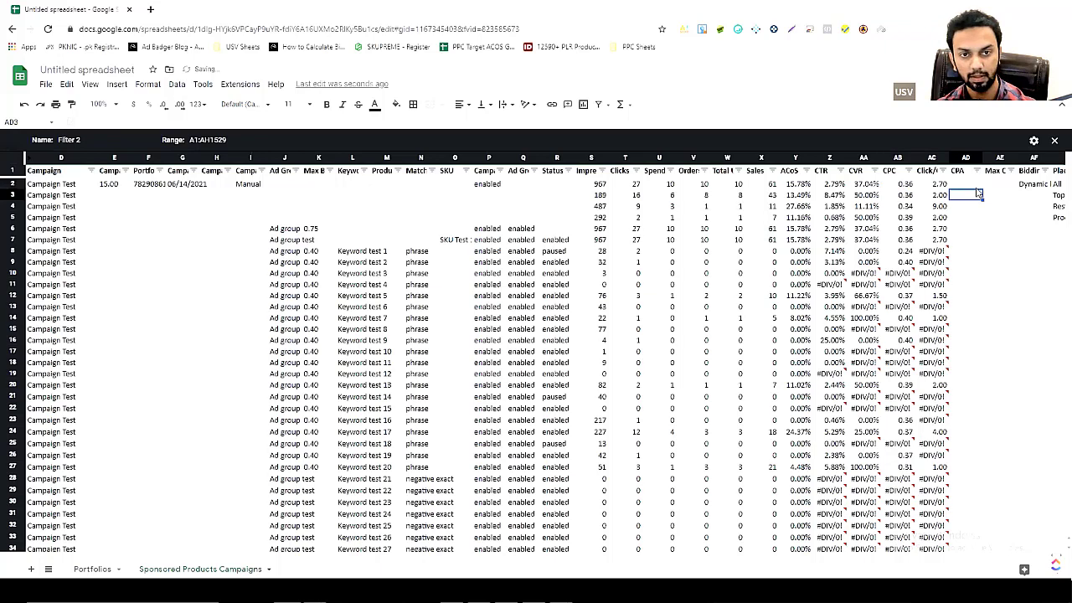
Apply the Number format to the CPA cell AD2 and fill its formula down the column
key(Up)
click(199, 105)
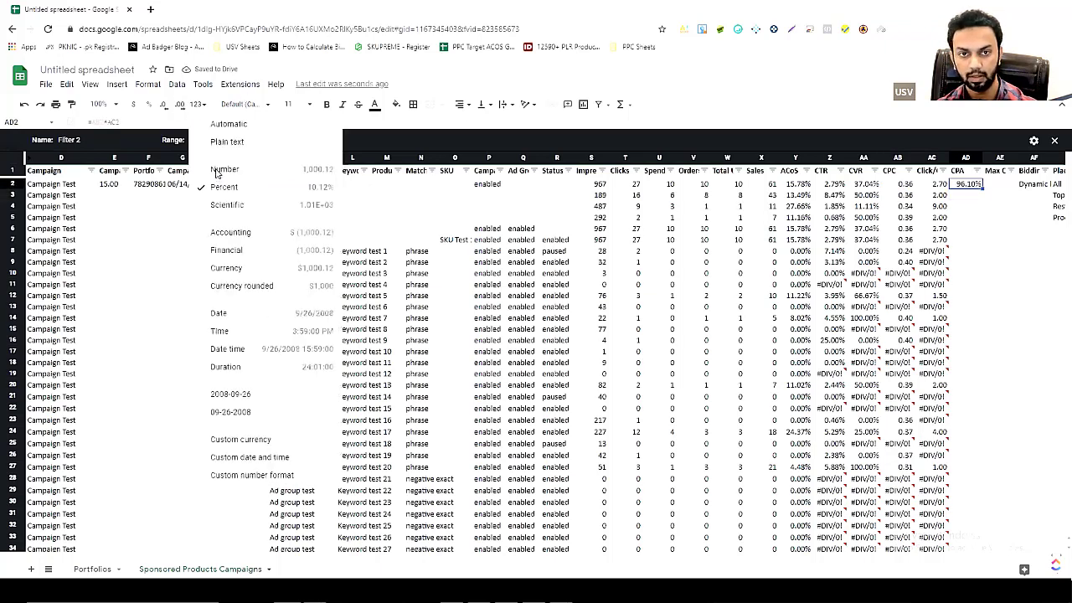
click(224, 169)
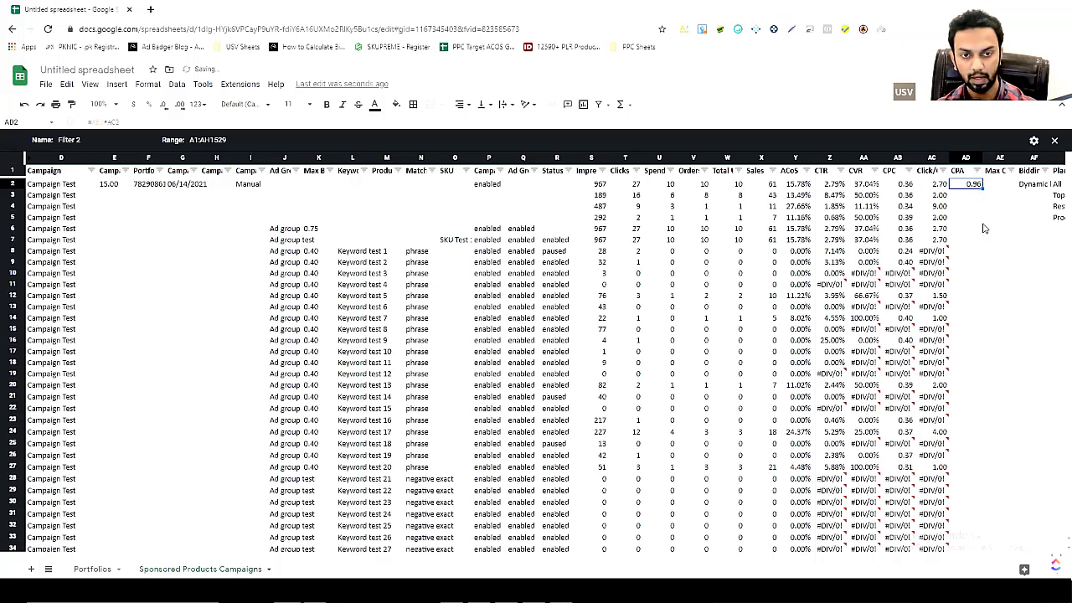
double_click(983, 189)
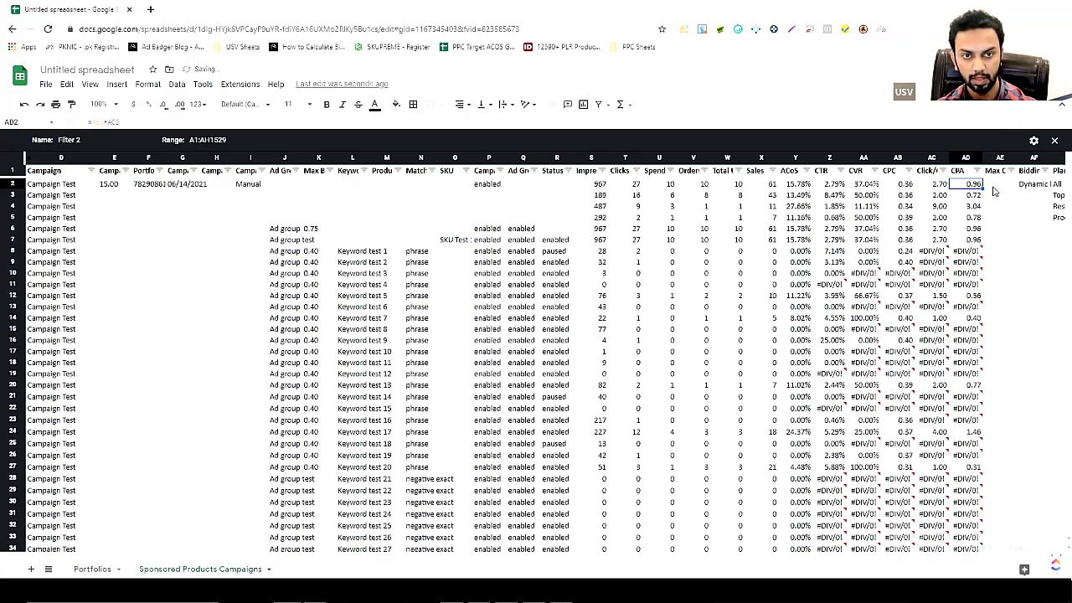
Enter 1.5% in the Max CPA cell AE2
click(993, 186)
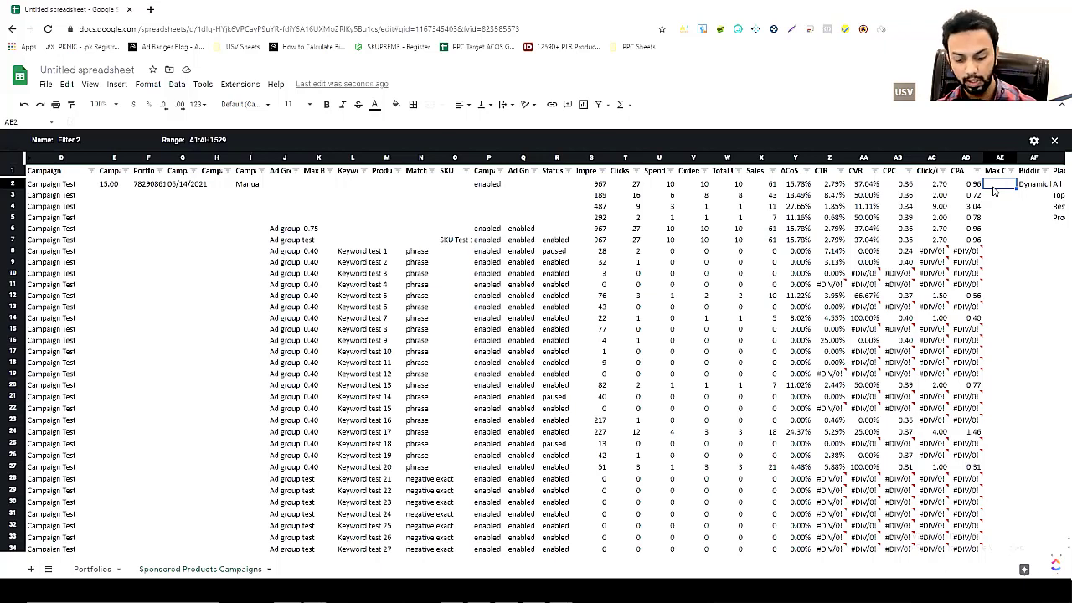
text(1%)
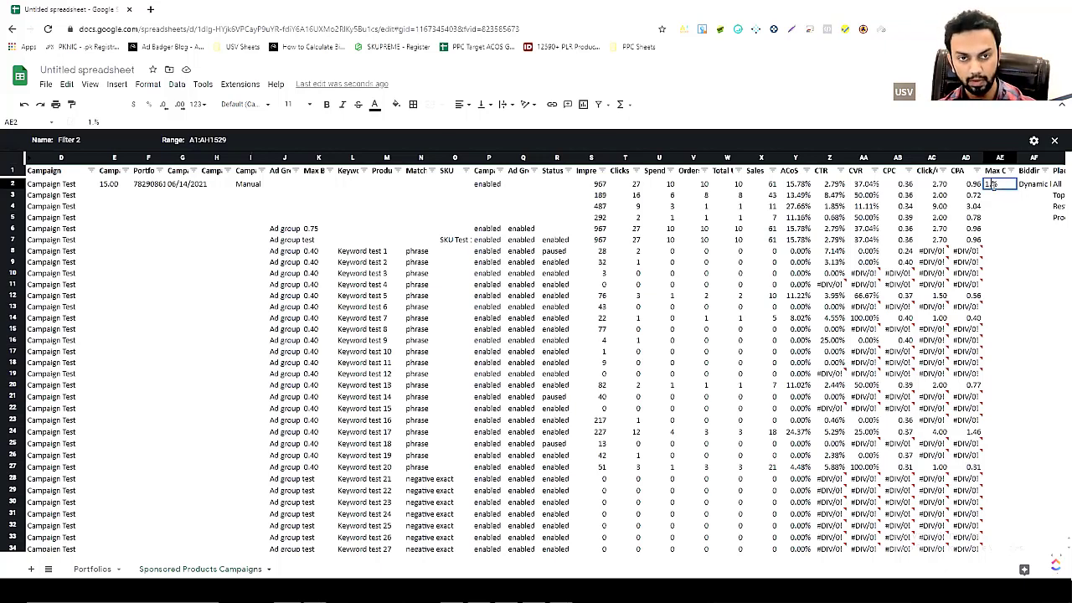
text(.5)
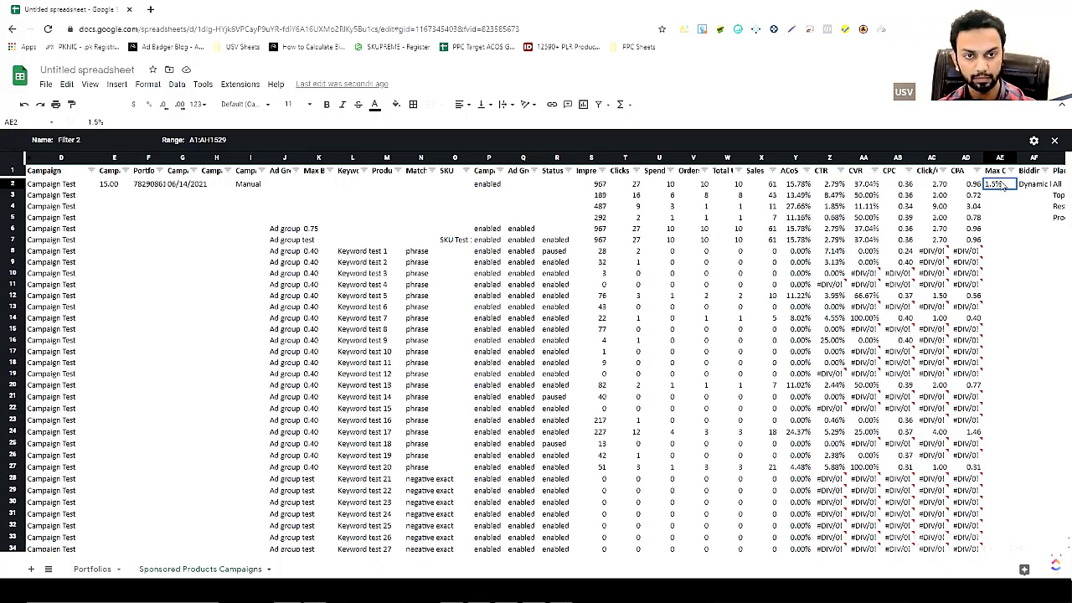
key(Return)
key(Up)
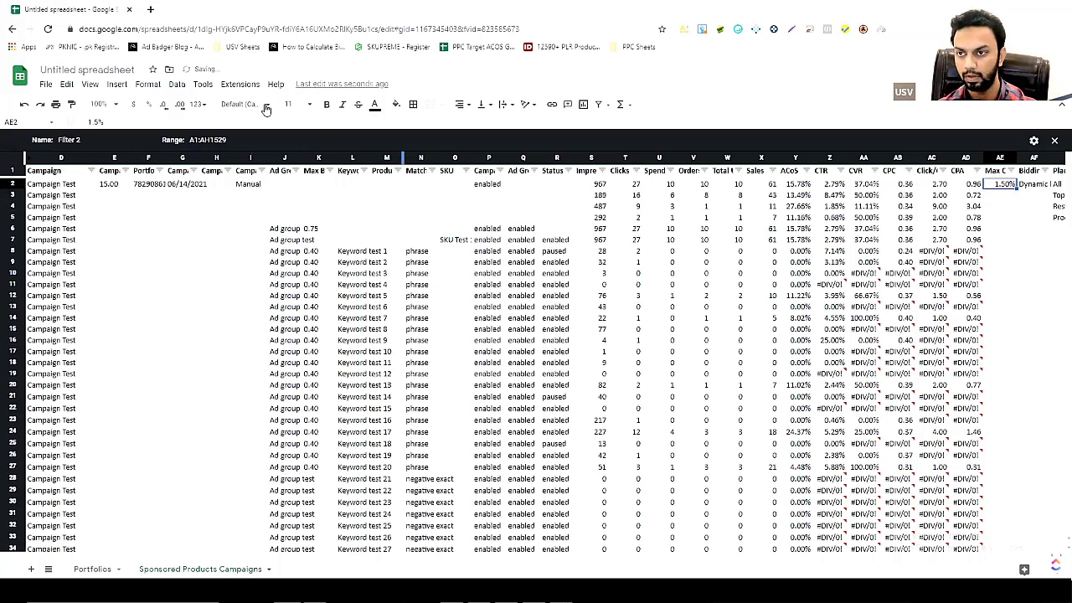
Apply the Number format to the Max CPA cell AE2, set it to 1.5 and fill it down the column
click(198, 105)
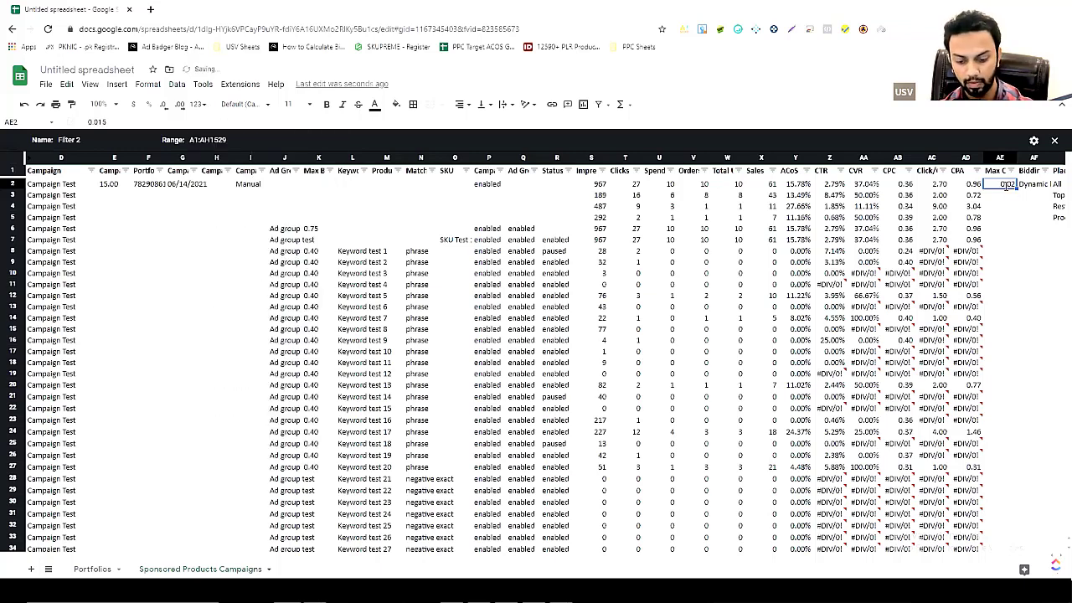
text(1.5)
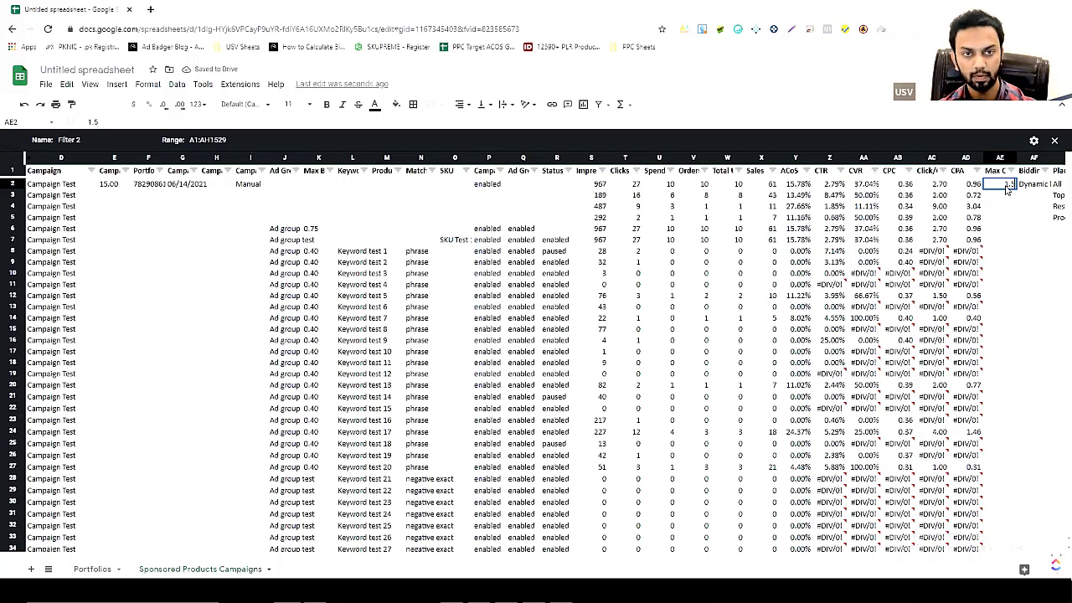
key(Return)
key(Up)
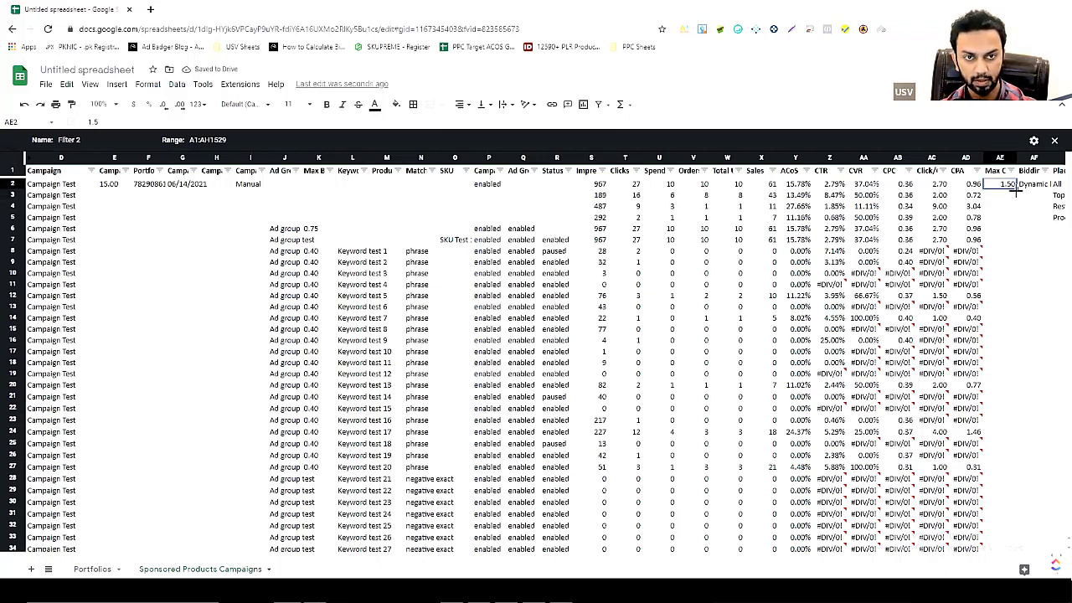
double_click(1016, 189)
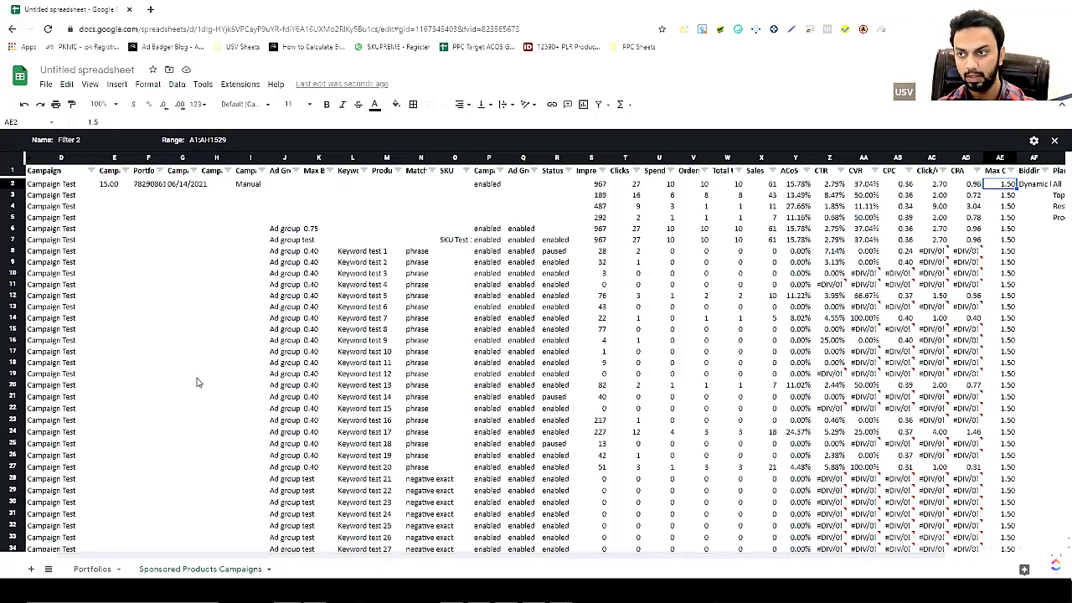
Filter the Record Type column to show only Keyword and Product Targeting rows
scroll(125, 326, left, 1)
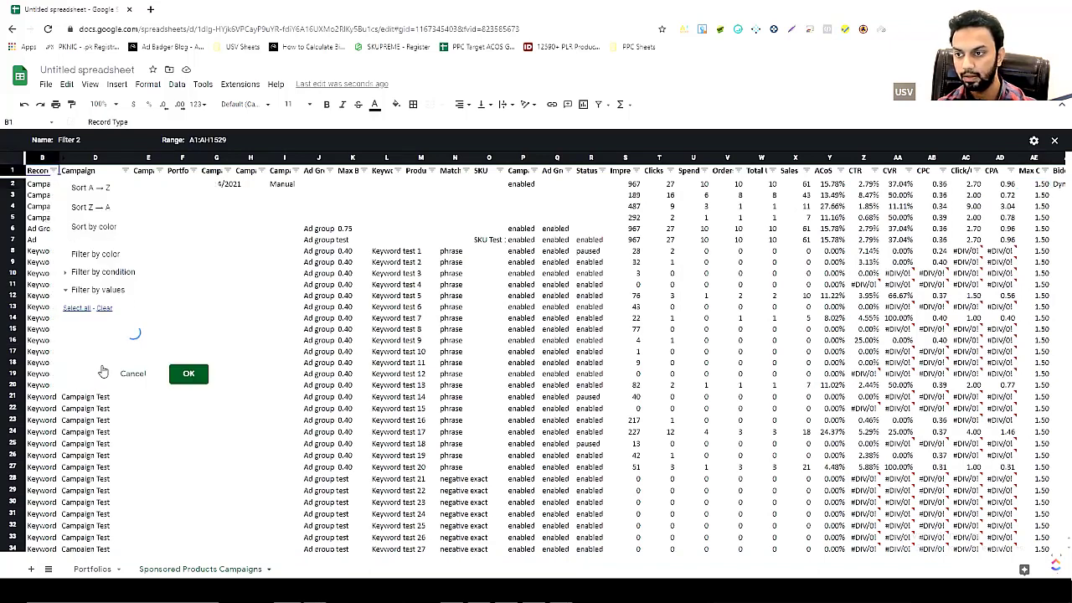
scroll(108, 383, down, 2)
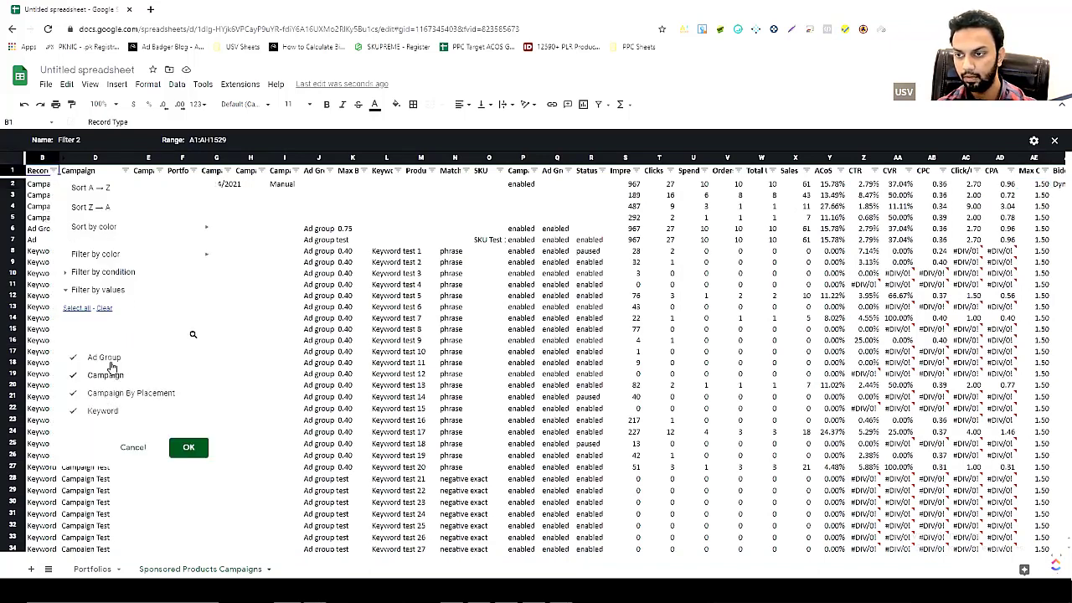
click(104, 307)
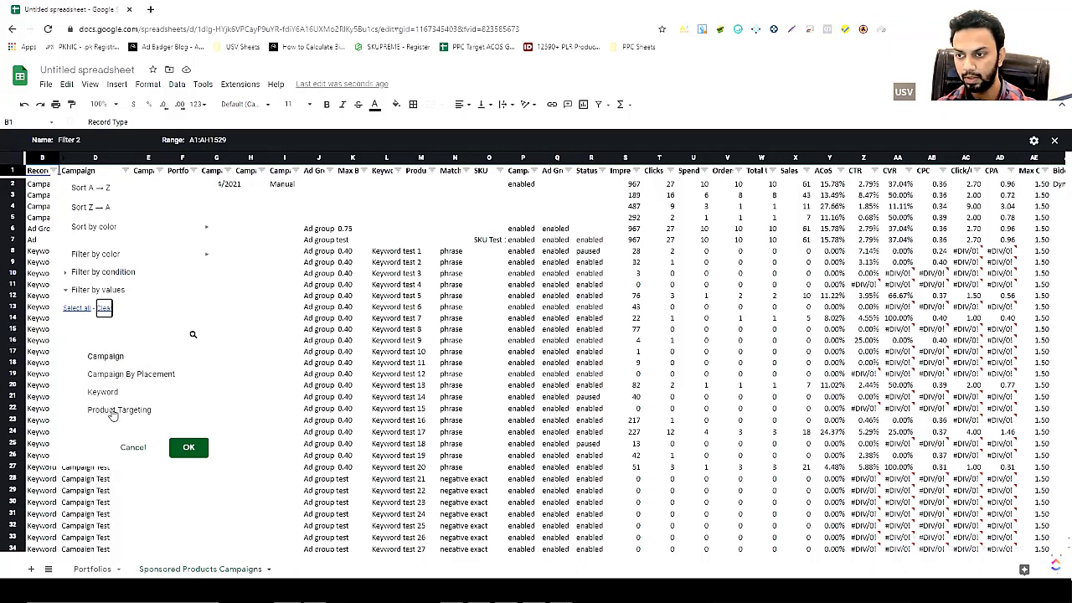
click(103, 392)
click(109, 409)
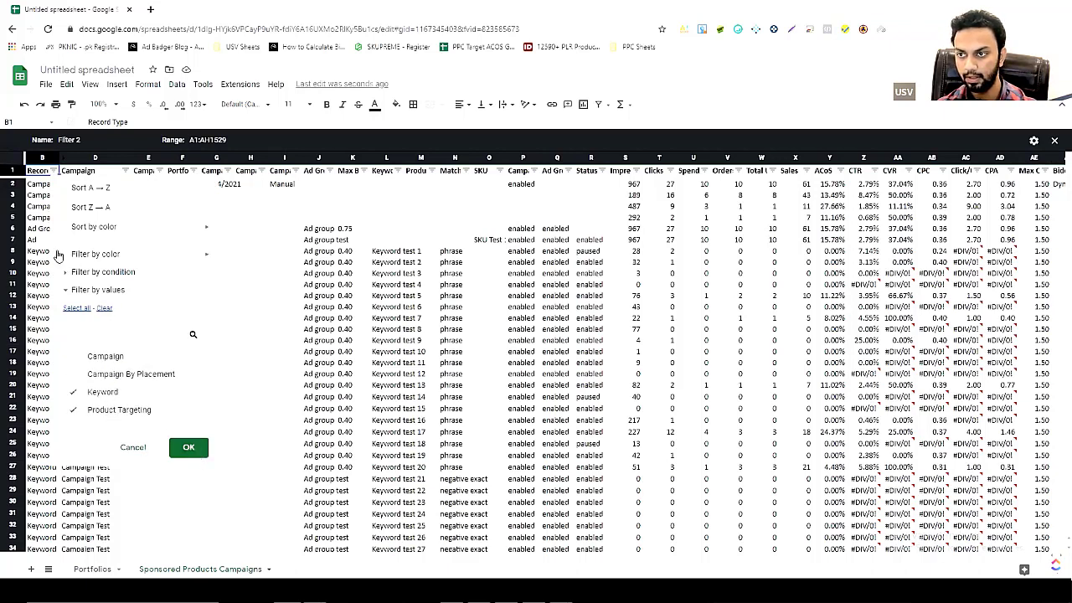
key(Return)
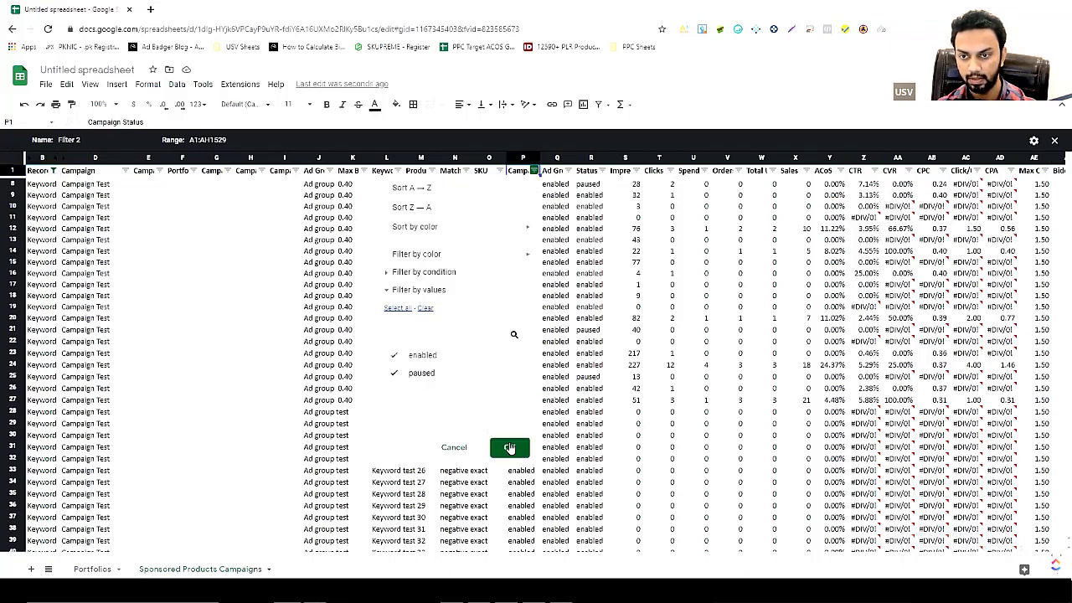
Filter the Campaign Status and Status columns to exclude paused rows and show only enabled ones
click(403, 373)
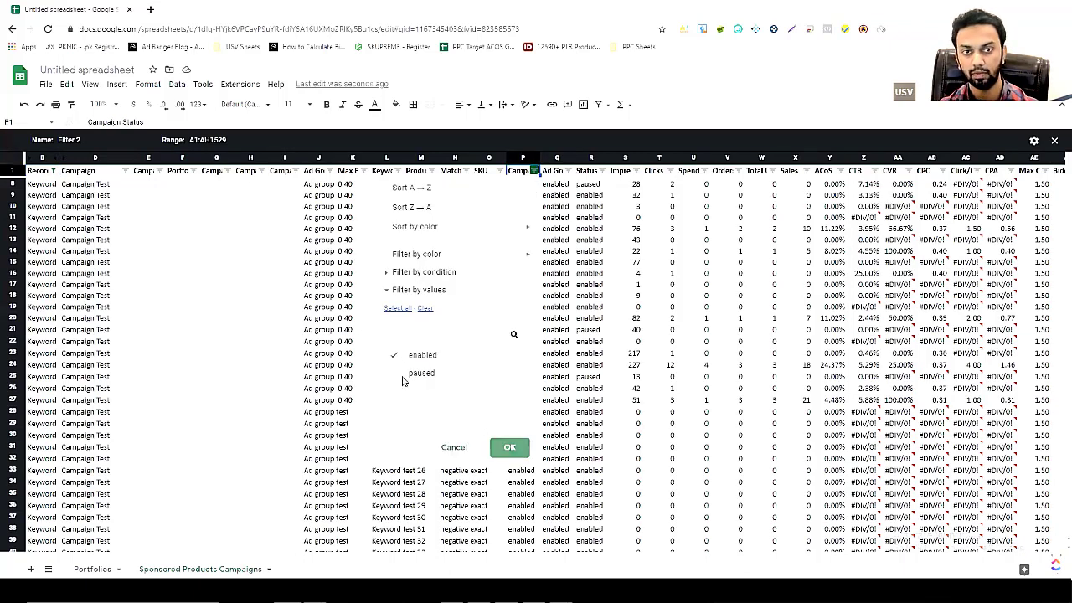
key(Return)
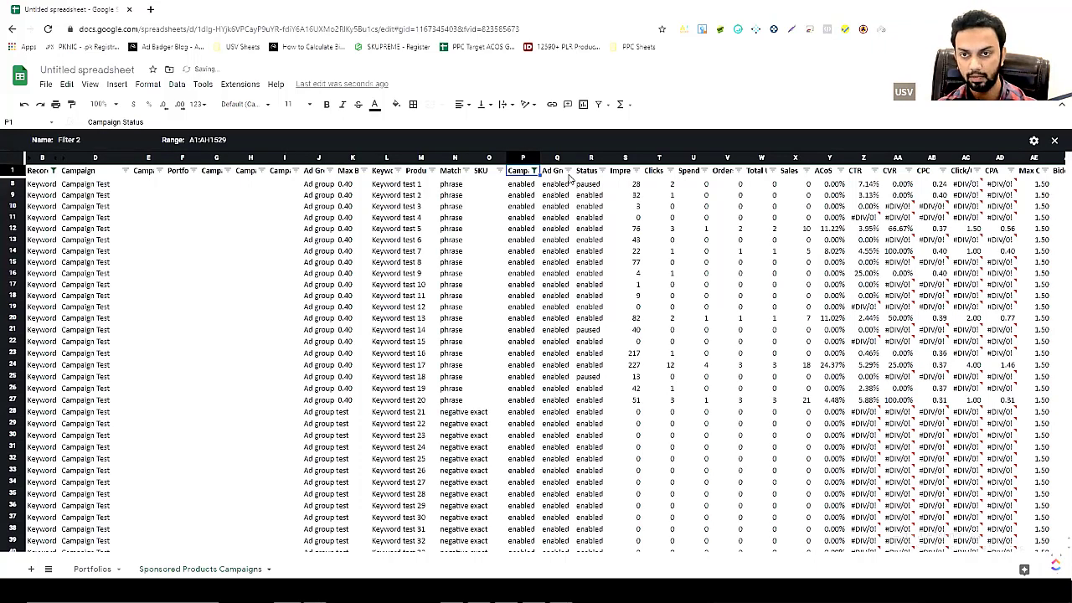
click(568, 171)
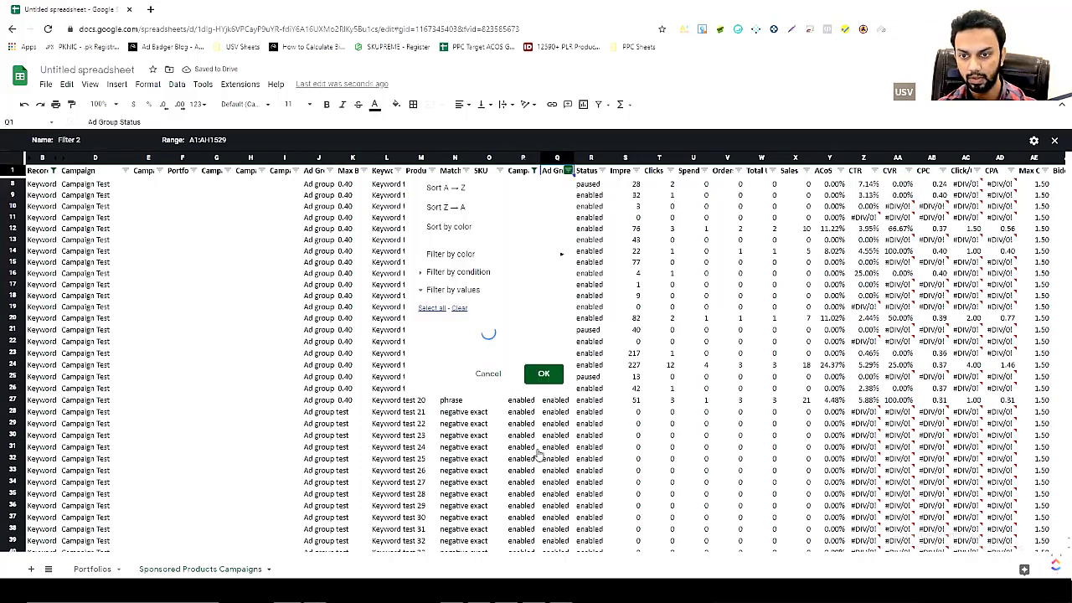
click(601, 178)
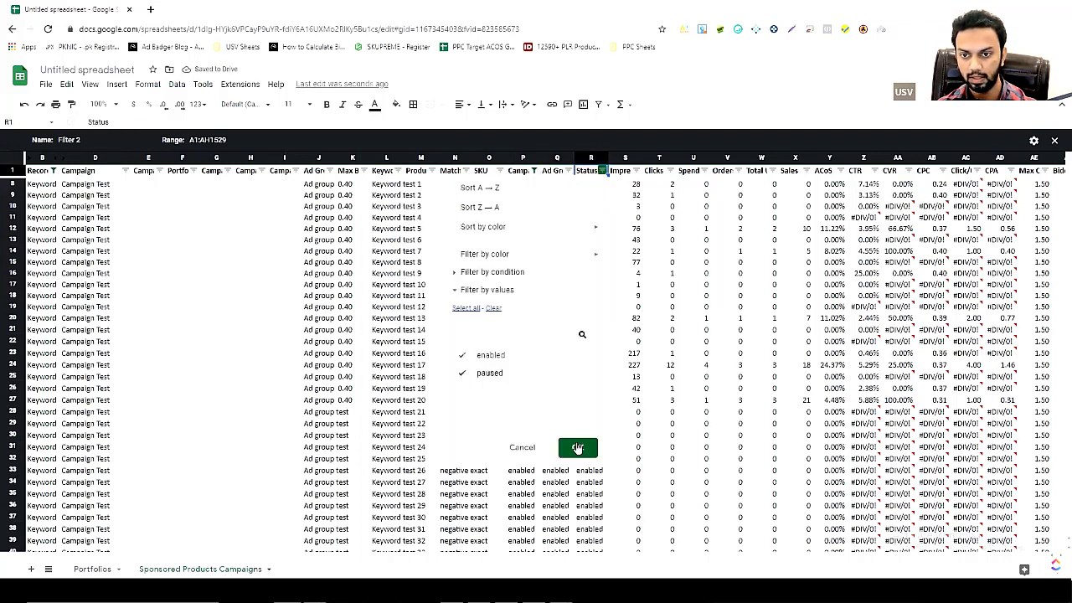
click(577, 448)
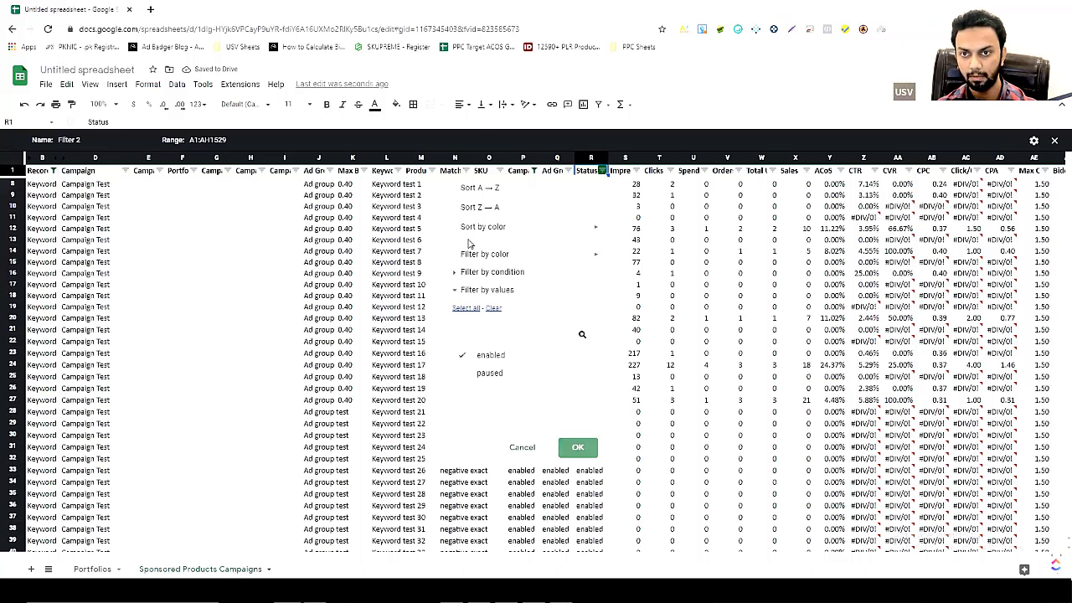
Filter the Match Type column to exclude negative exact, keeping broad, exact, phrase and both Targeting Expression types
click(466, 170)
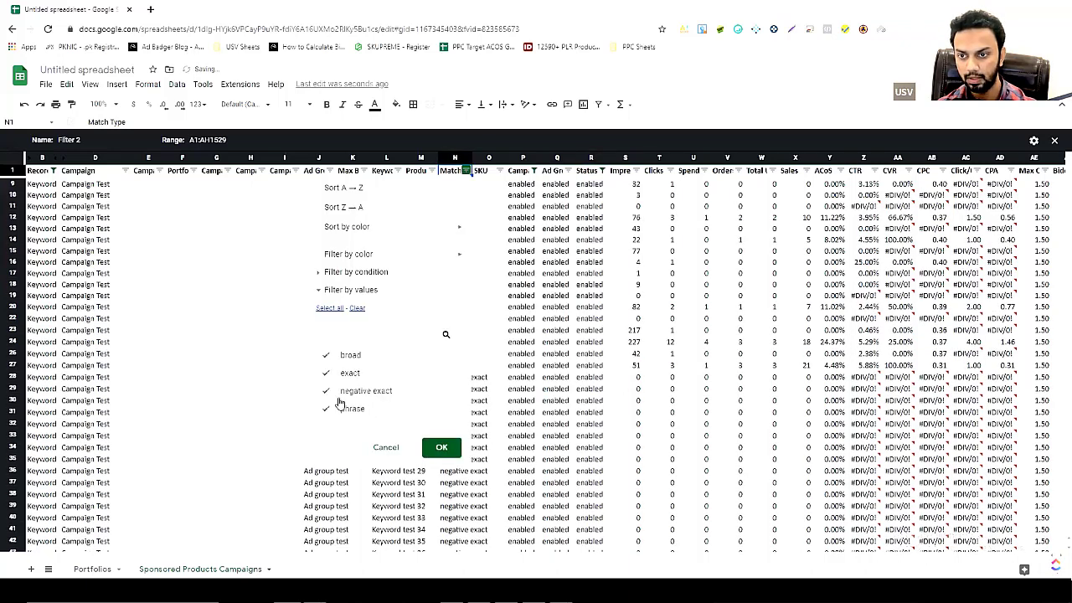
click(339, 397)
scroll(366, 409, down, 1)
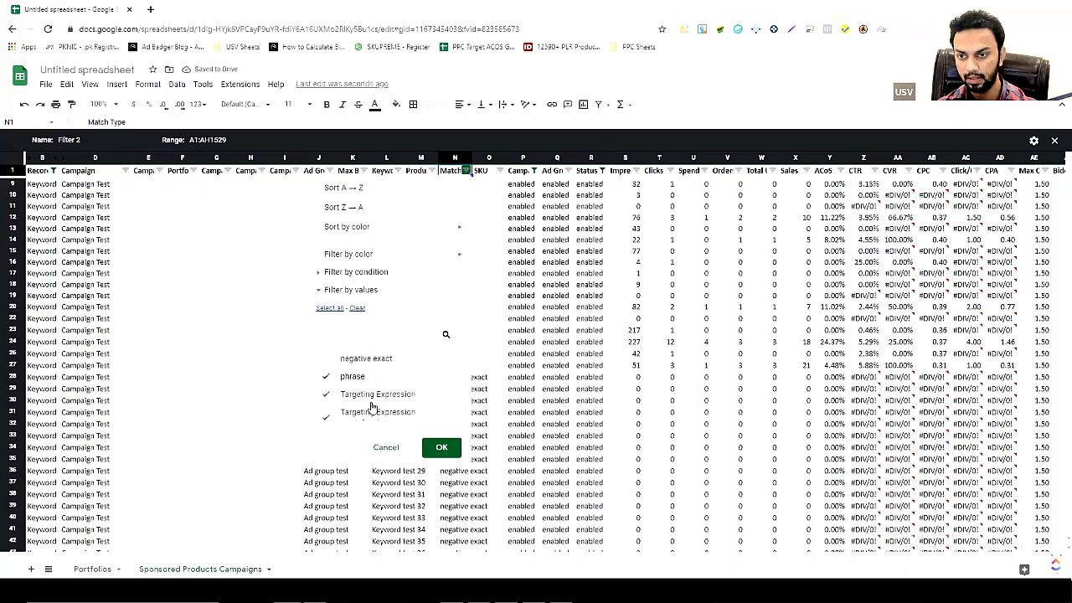
scroll(369, 405, down, 1)
scroll(394, 396, up, 2)
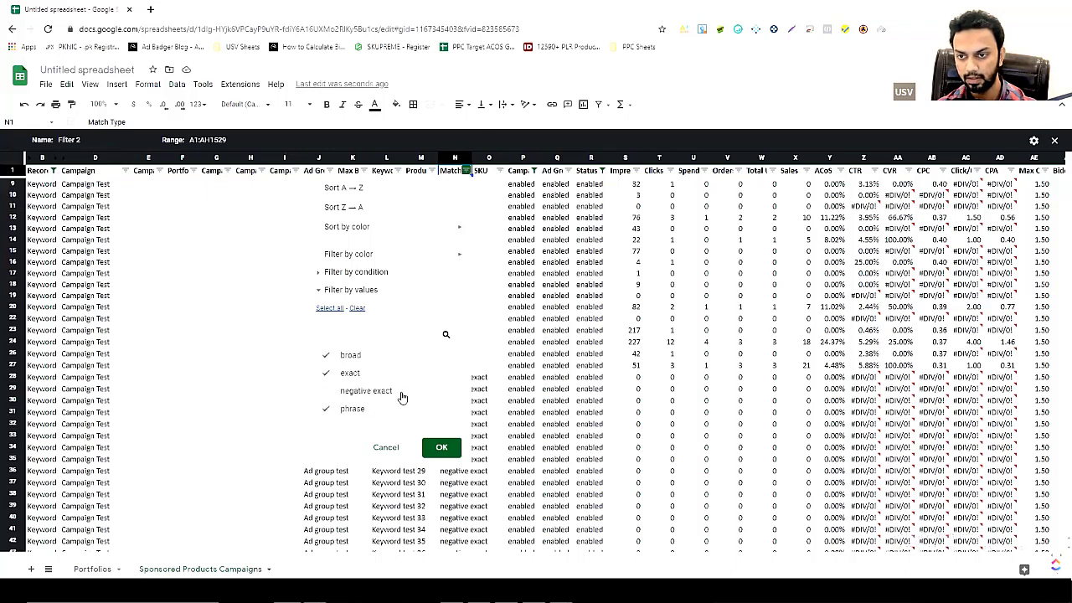
scroll(401, 397, down, 2)
scroll(373, 393, up, 1)
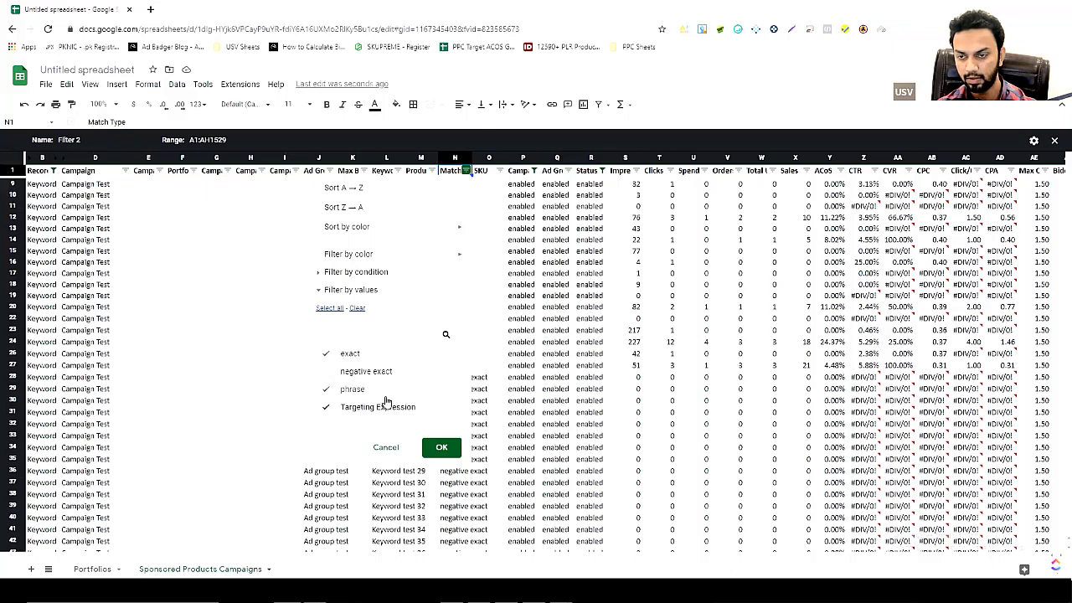
scroll(390, 407, down, 1)
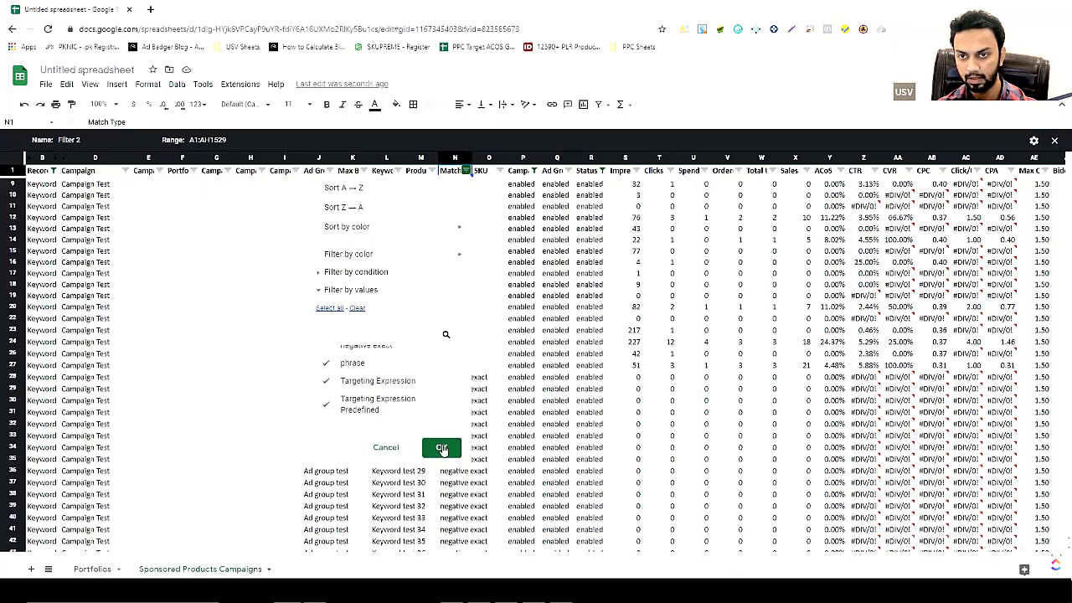
click(441, 448)
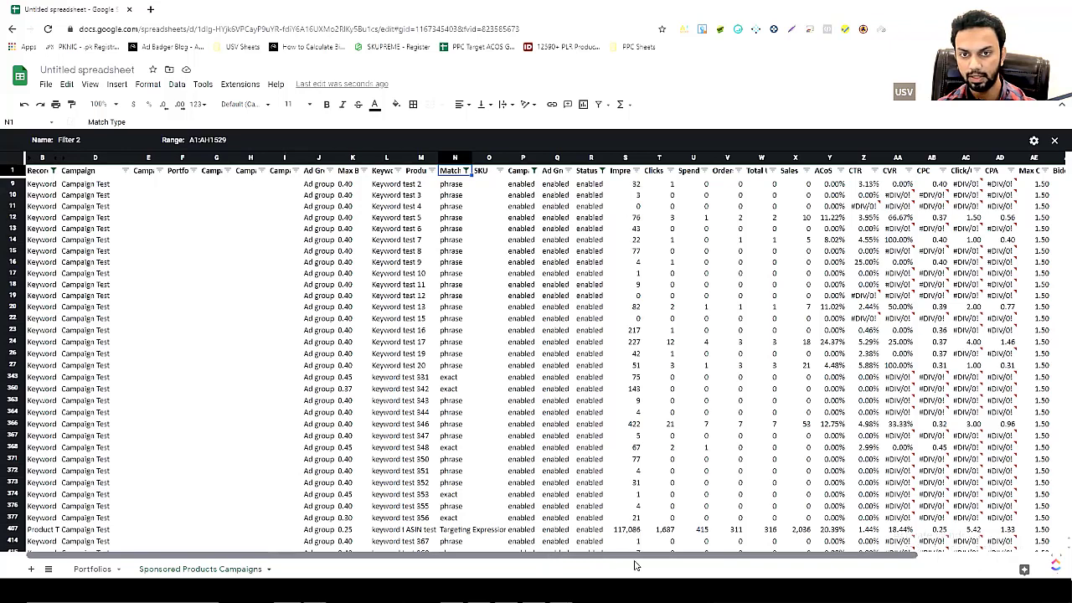
Sort the filtered rows by Impressions in descending order (Z → A)
scroll(638, 563, right, 1)
scroll(598, 565, right, 1)
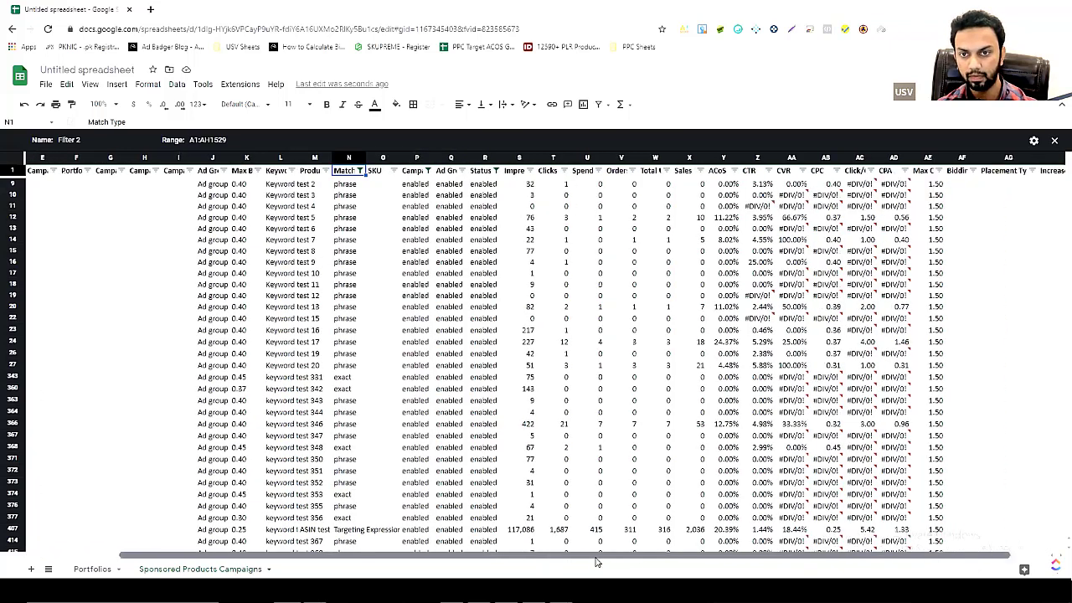
scroll(605, 565, left, 1)
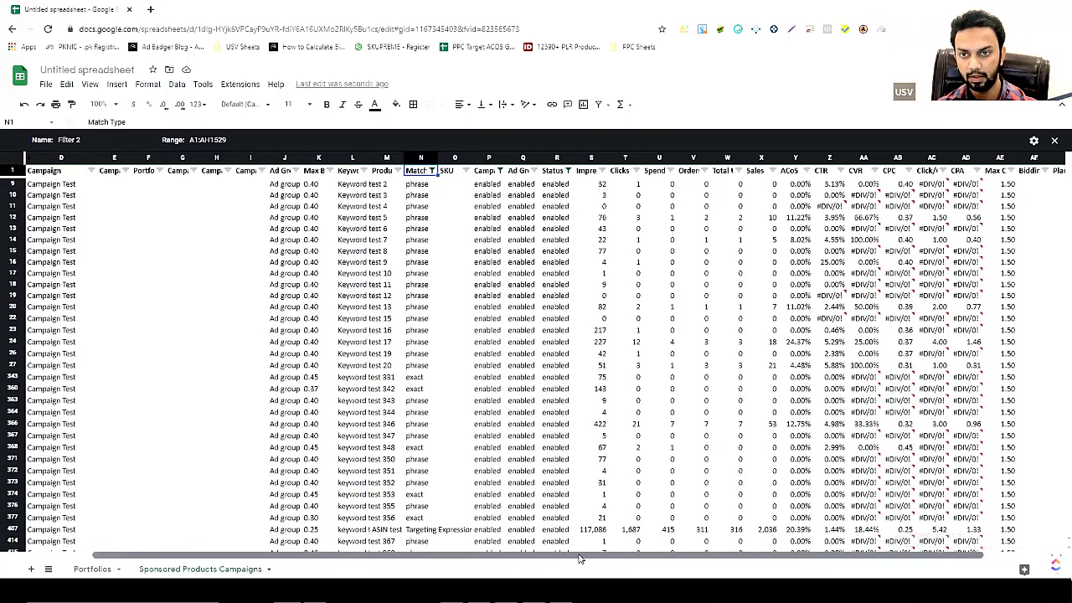
click(603, 171)
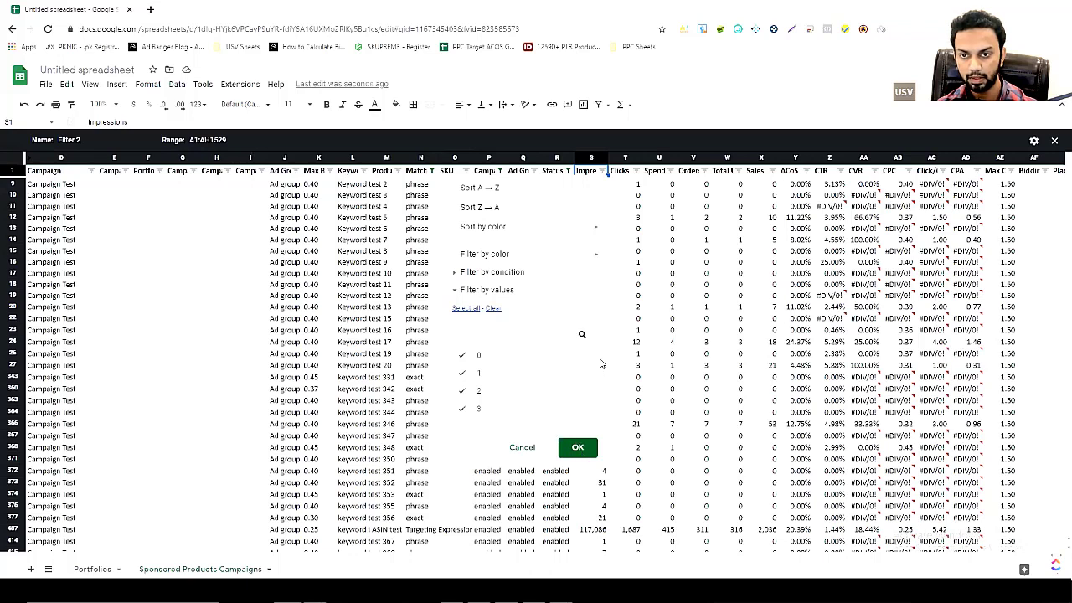
click(480, 207)
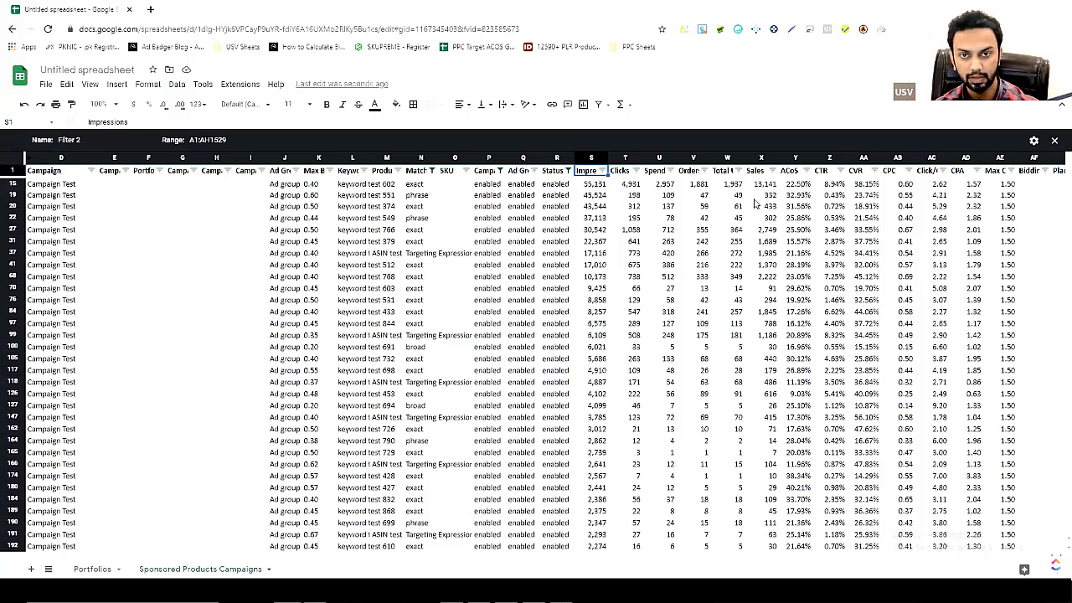
Review the list of conversion rates available in the CVR column's filter
click(874, 171)
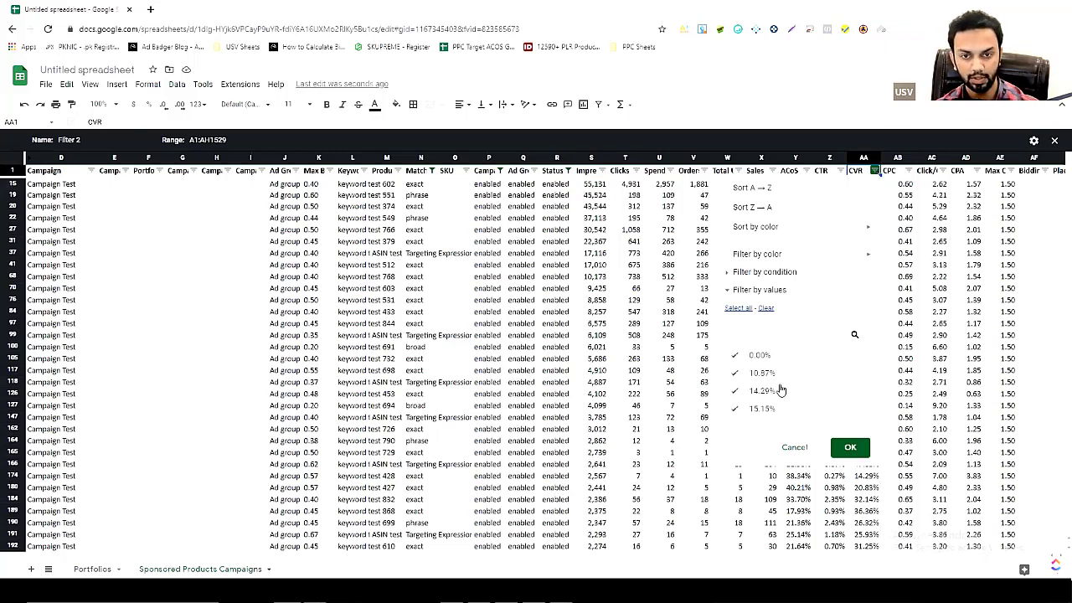
scroll(791, 371, down, 3)
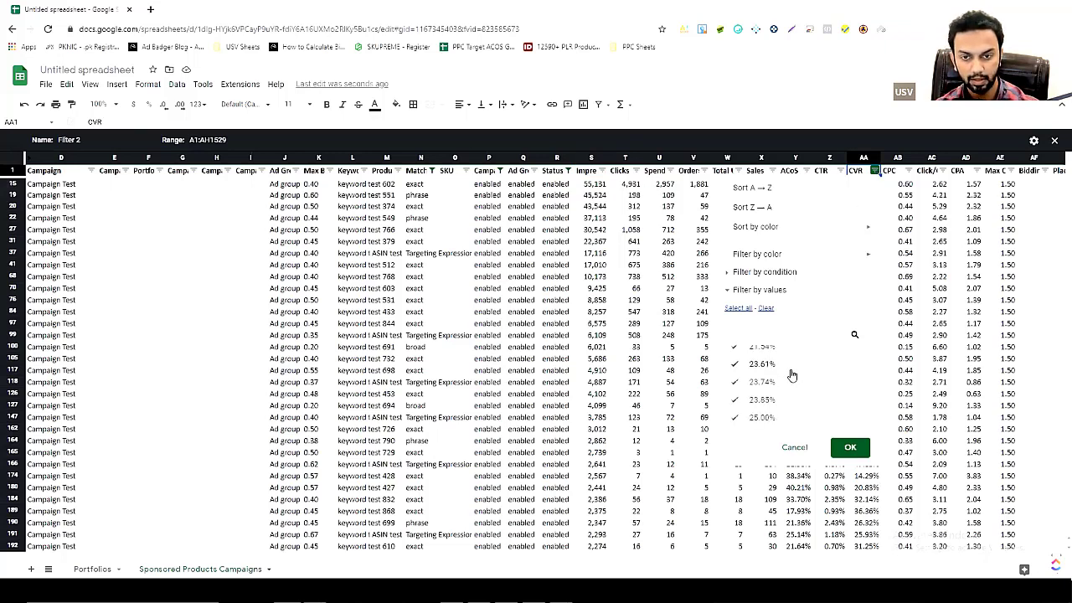
scroll(791, 374, down, 10)
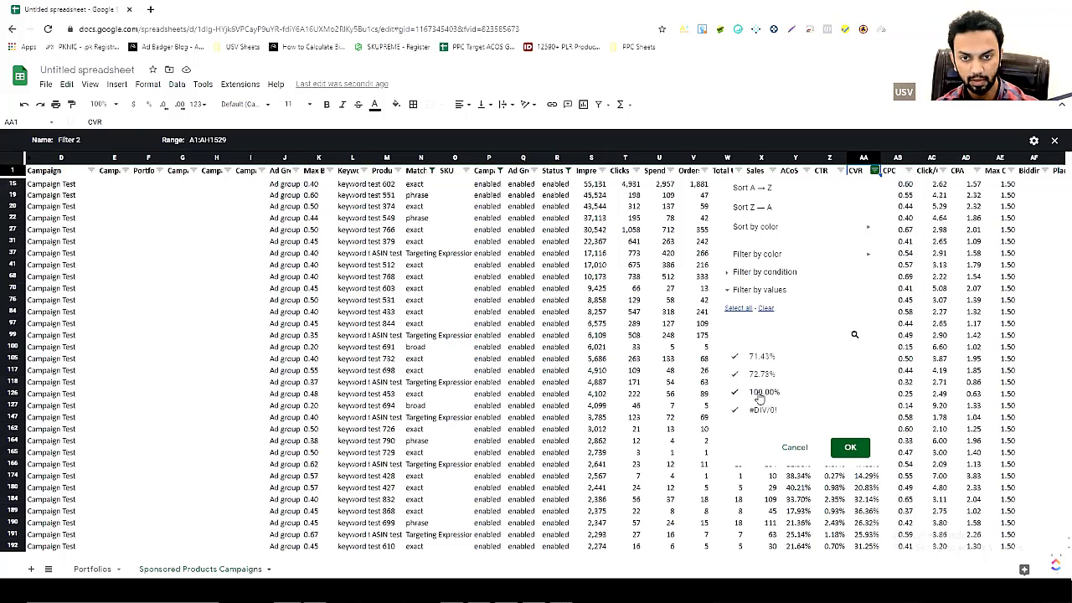
scroll(762, 394, up, 13)
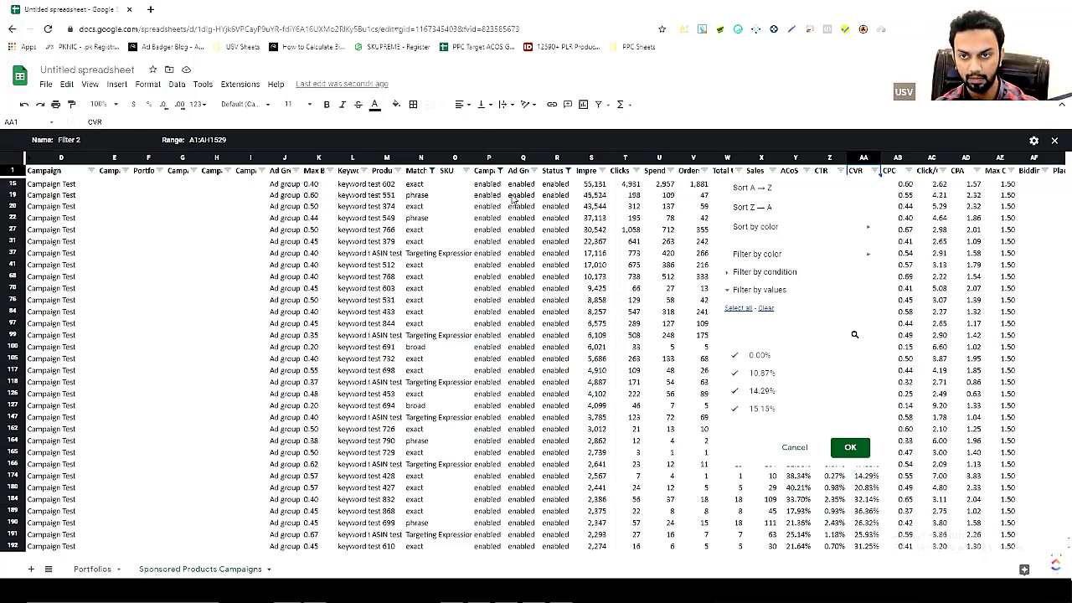
Include paused rows in the Status filter and restrict the CVR column to only the 5.45% and 6.67% values
click(571, 173)
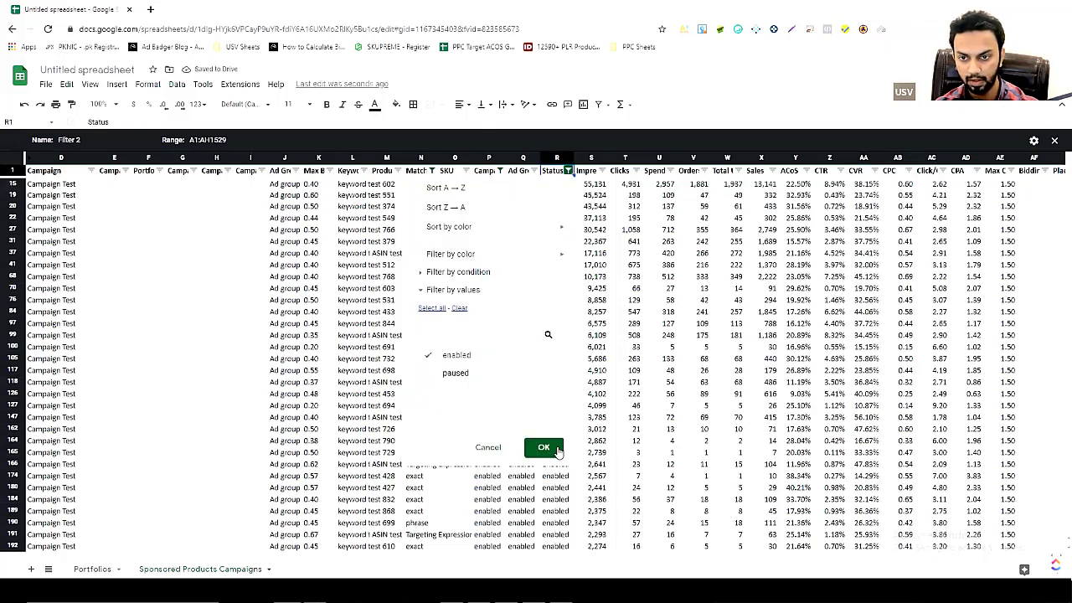
click(875, 171)
click(874, 171)
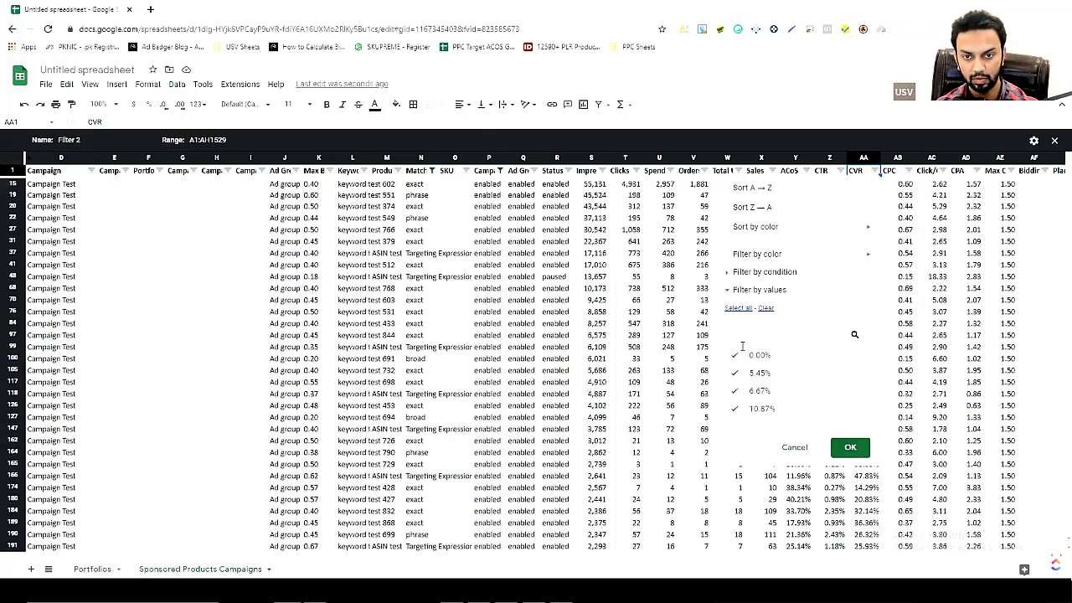
click(765, 307)
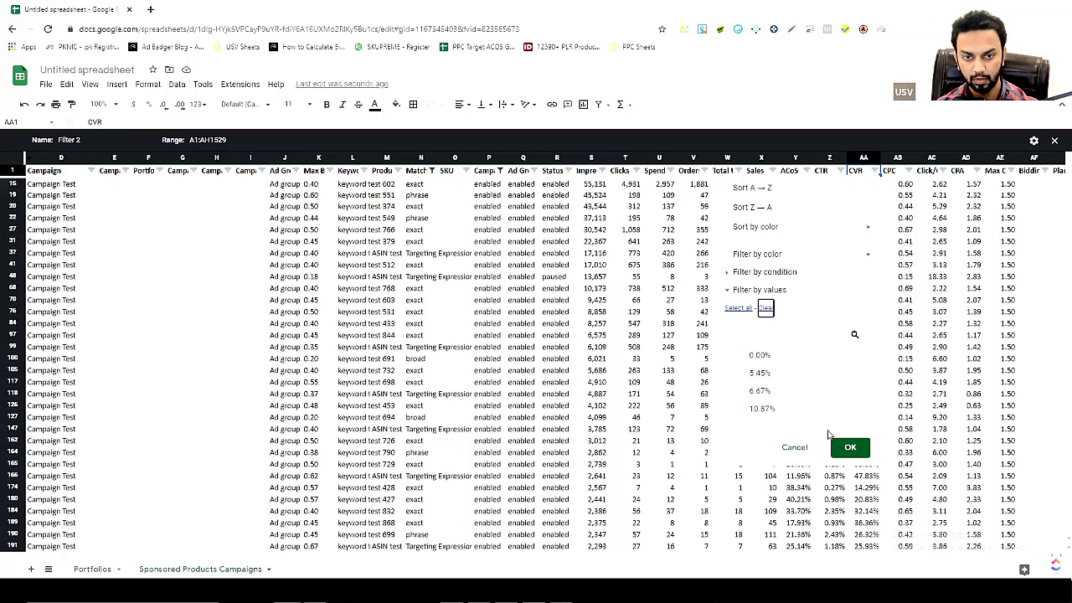
click(775, 373)
click(779, 391)
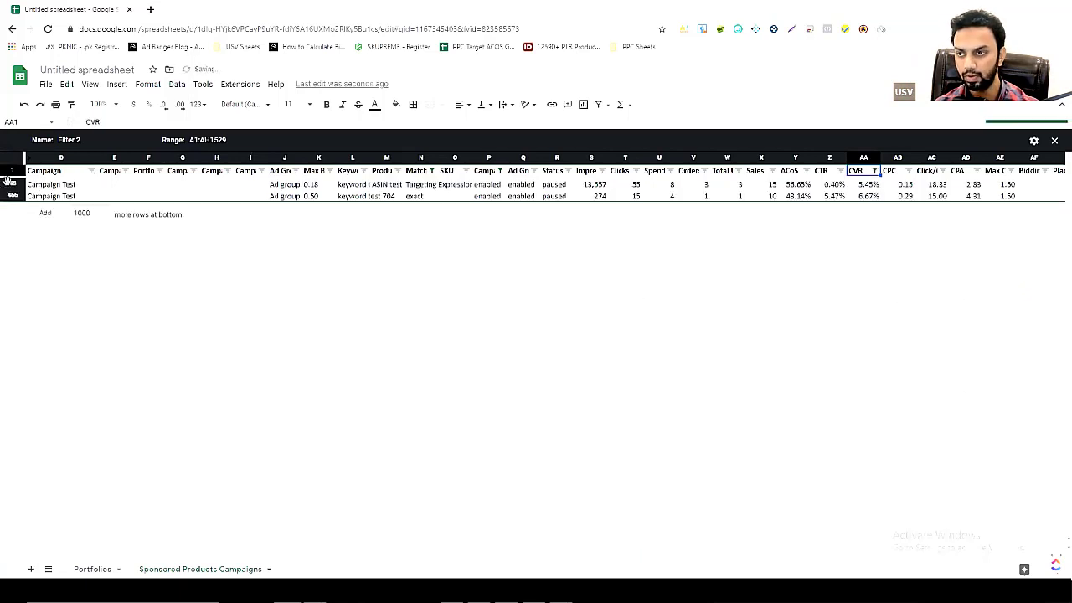
Fill the two filtered low-CVR rows with a light red background
drag(12, 185, 13, 196)
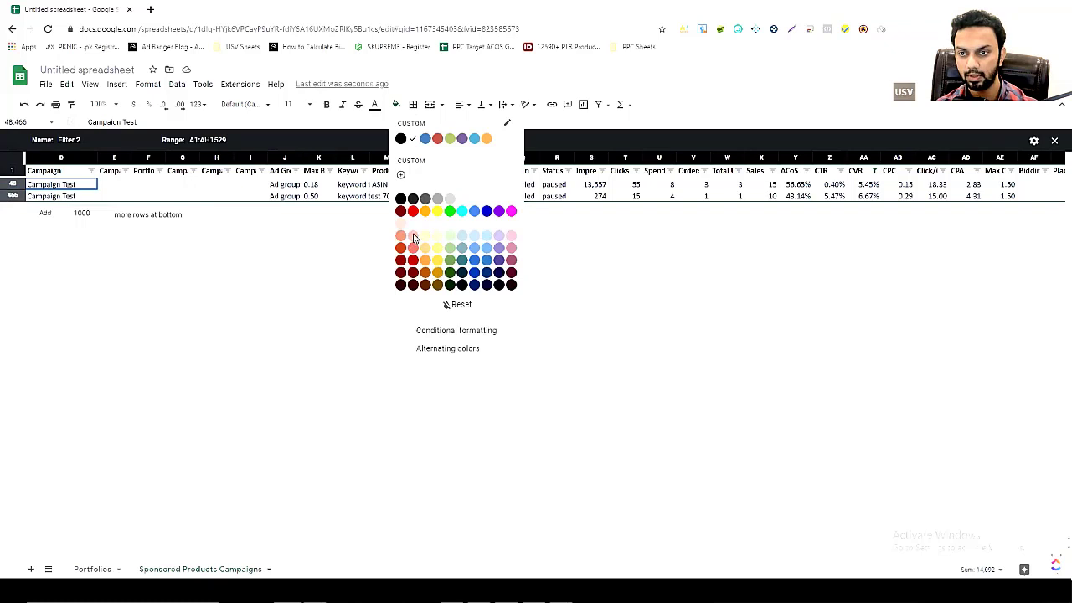
click(412, 236)
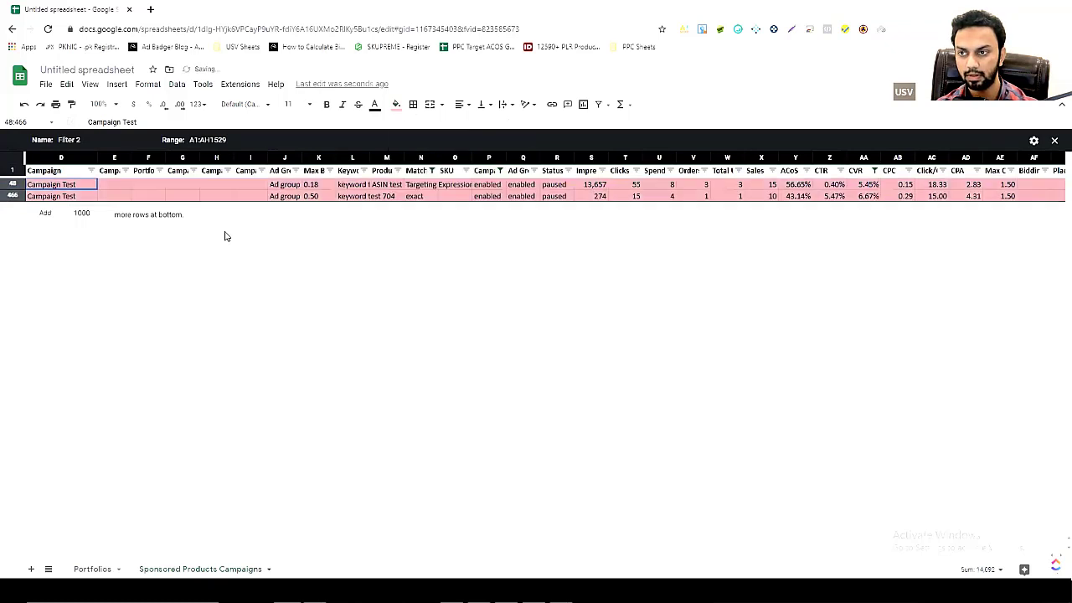
Reselect all values in the CVR filter and limit the Status column to enabled rows
click(875, 171)
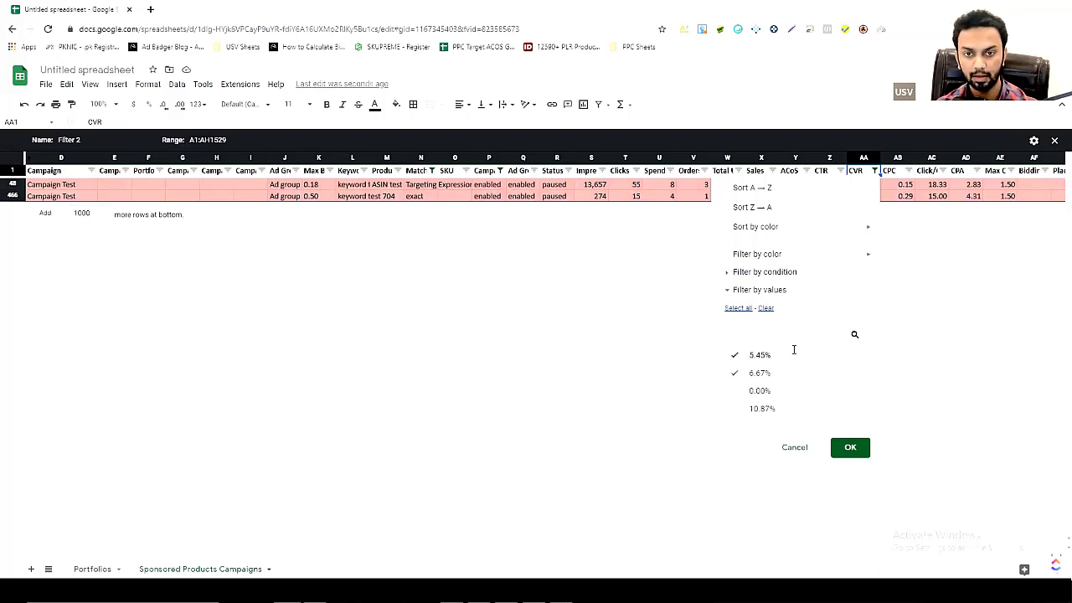
click(766, 308)
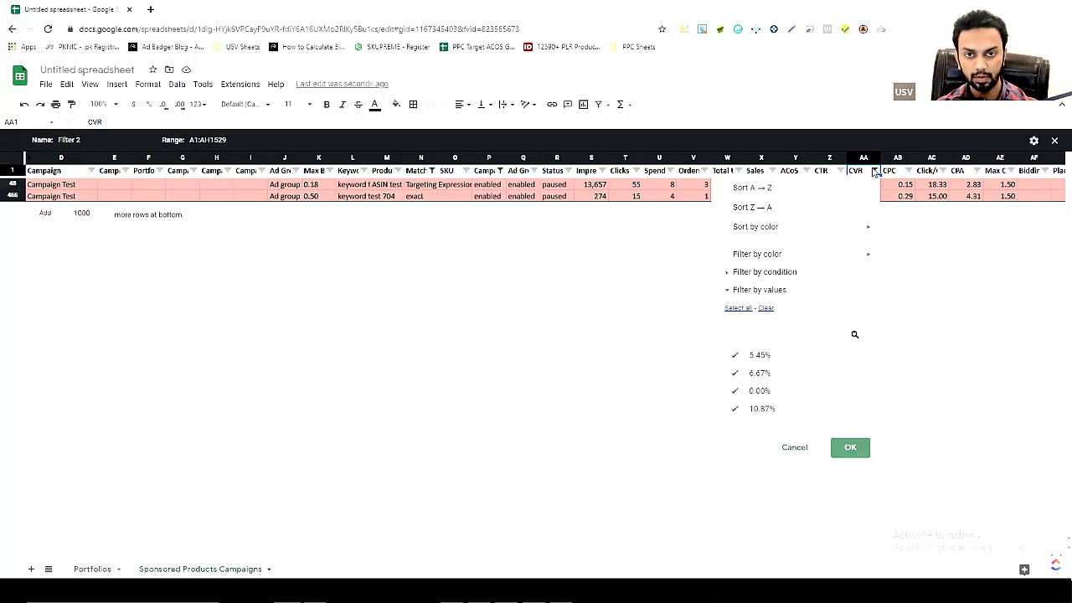
click(874, 172)
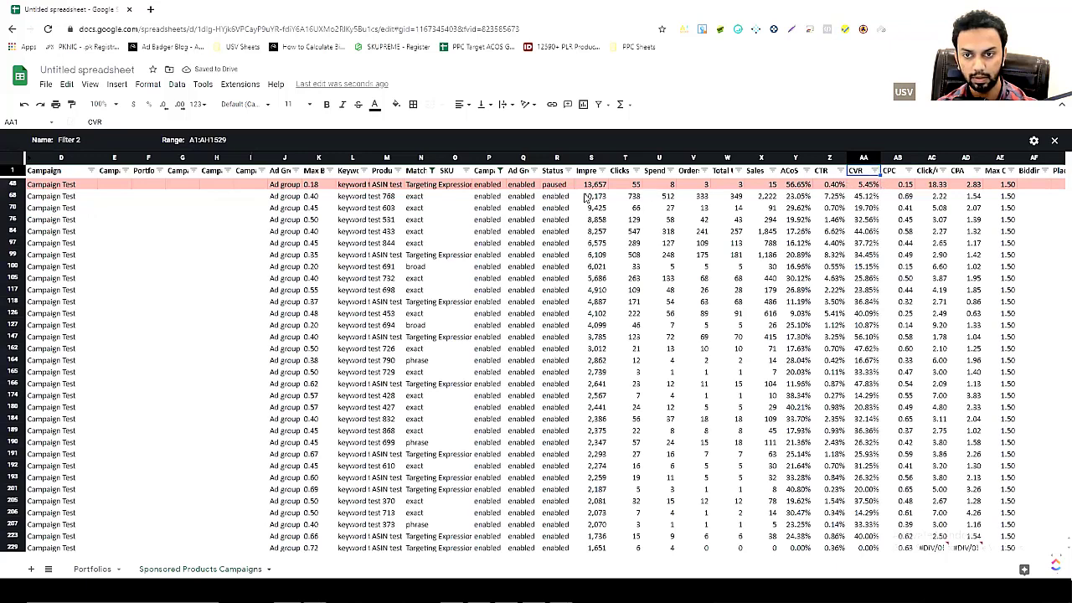
scroll(612, 200, up, 3)
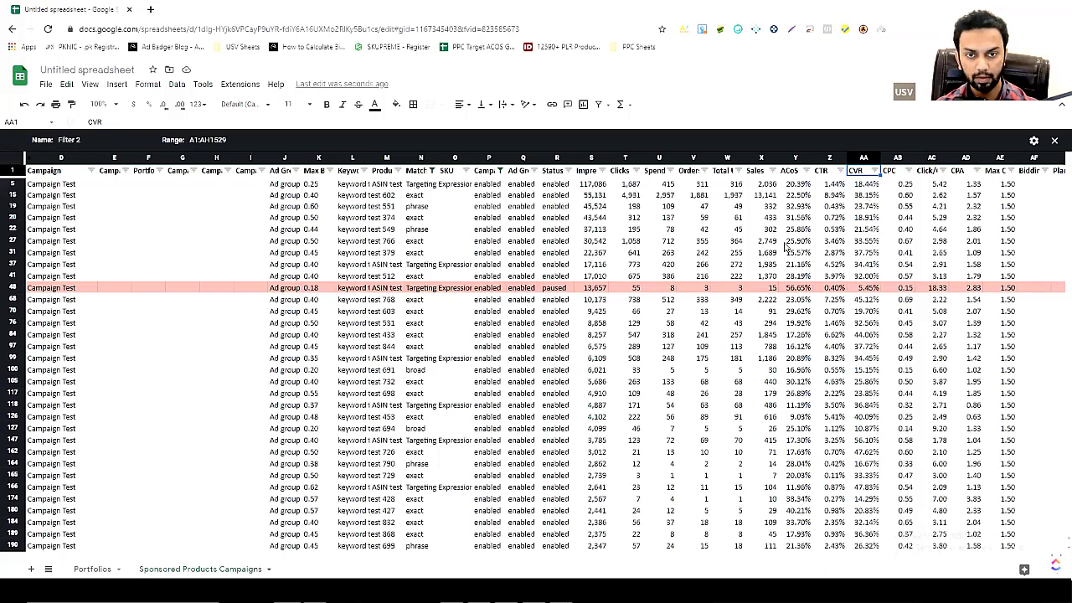
click(568, 171)
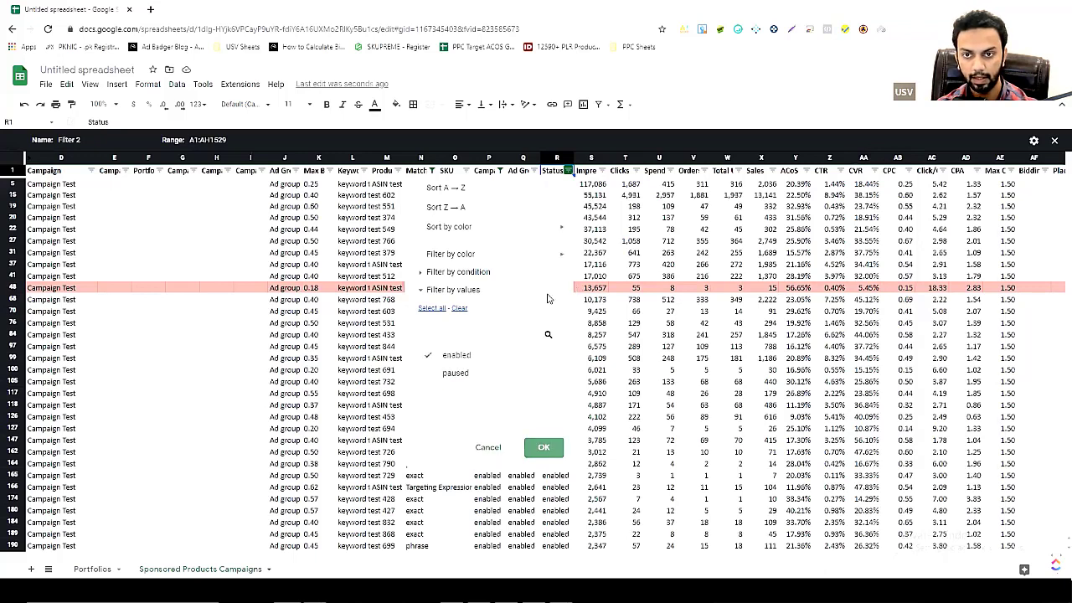
key(Return)
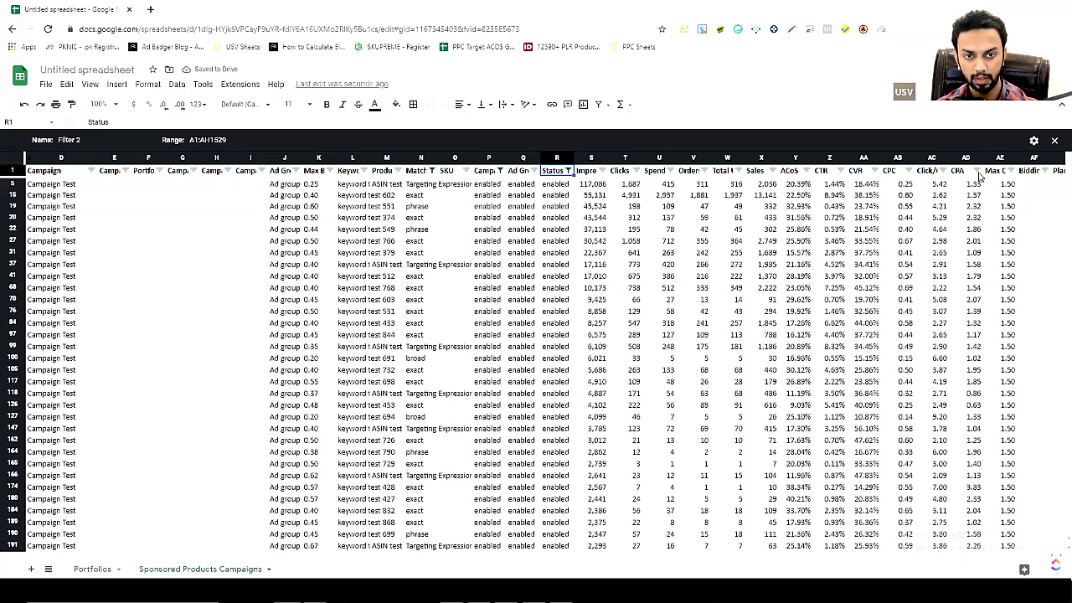
Filter the CPA column by condition to show only rows with a value greater than 1.5
click(976, 171)
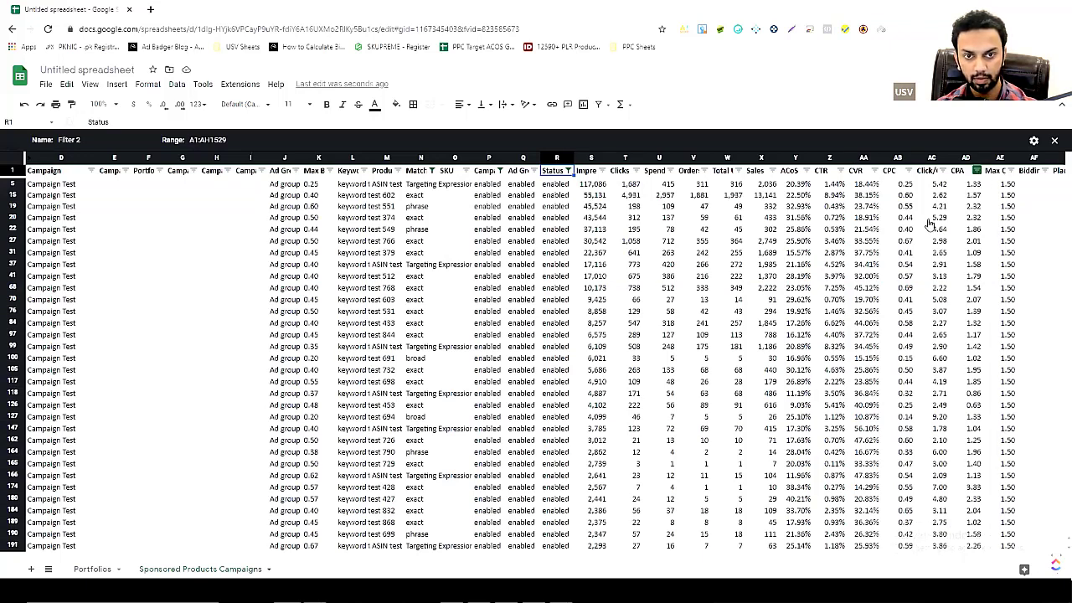
click(863, 273)
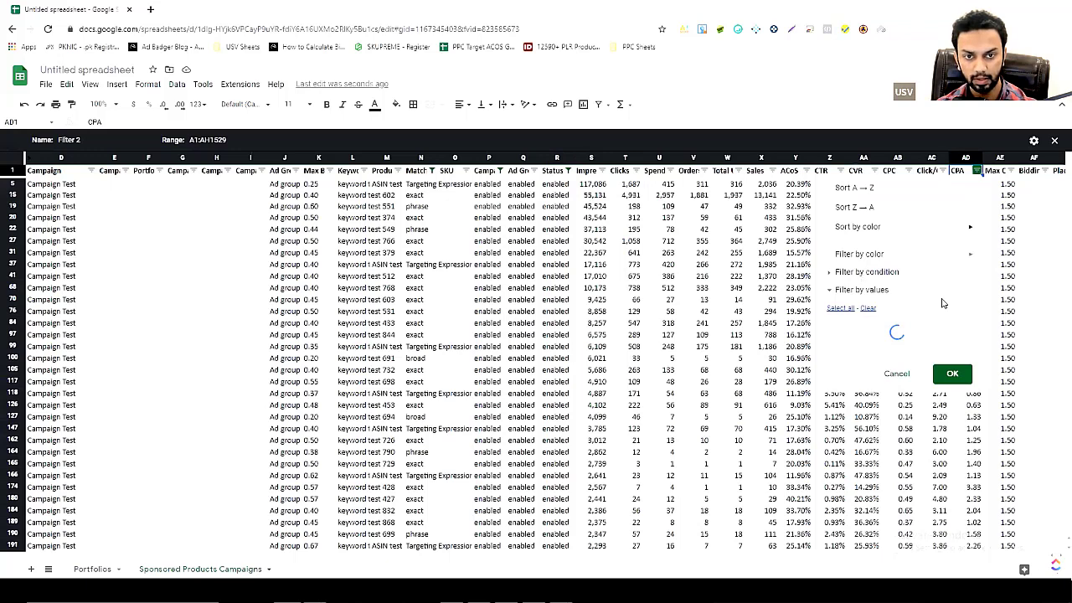
click(884, 295)
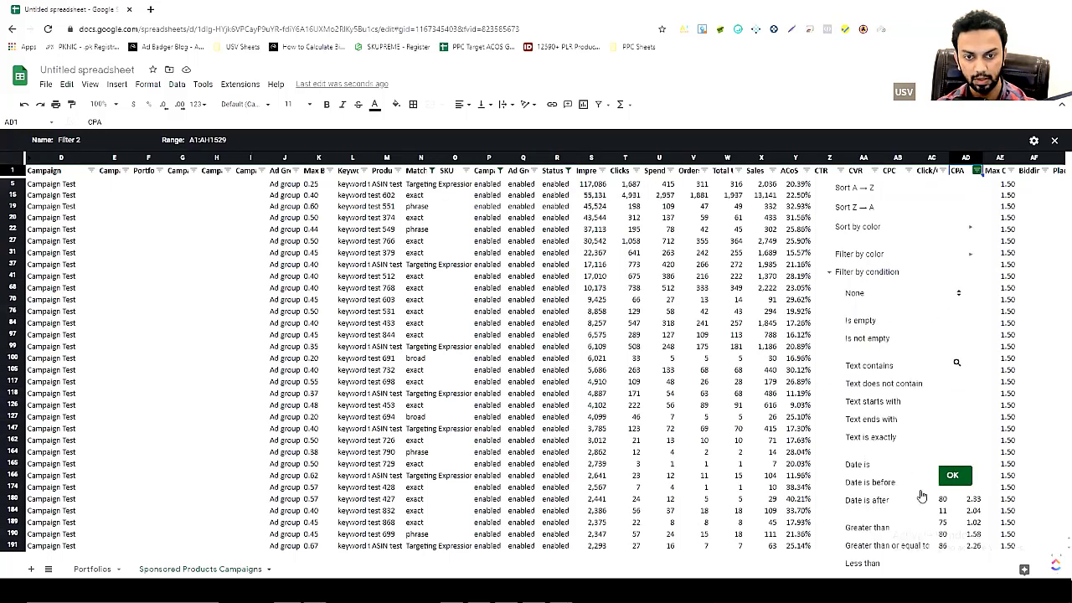
scroll(907, 498, down, 1)
scroll(899, 491, down, 1)
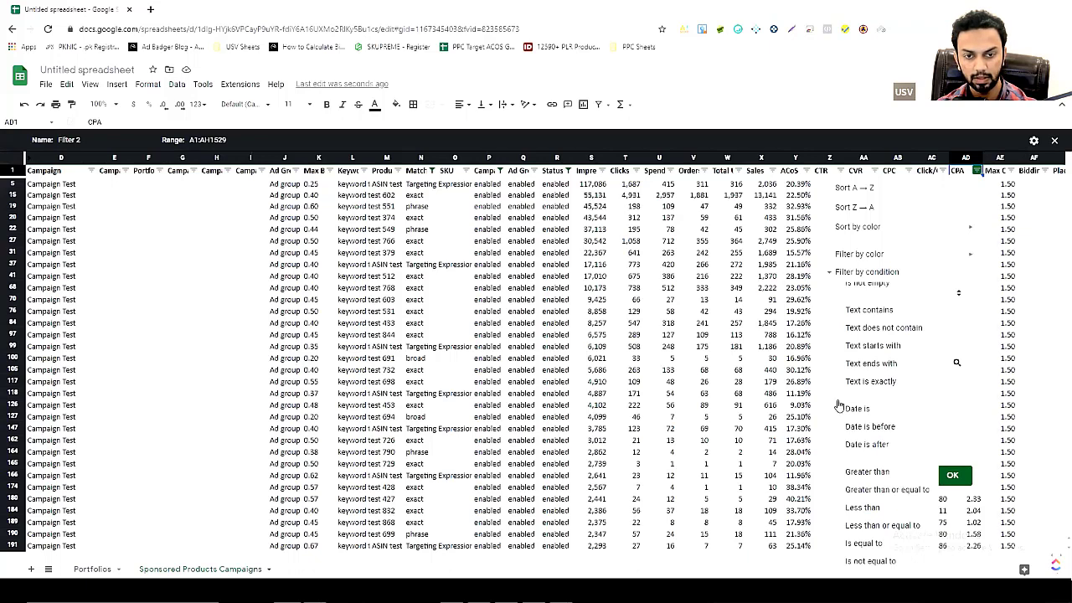
click(899, 491)
click(898, 323)
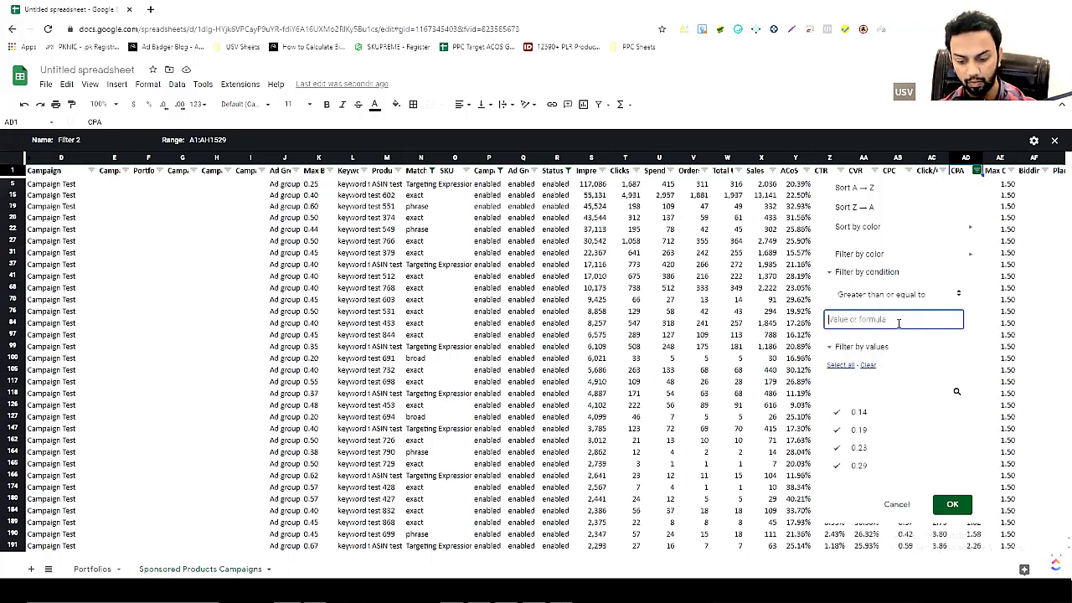
text(1.5)
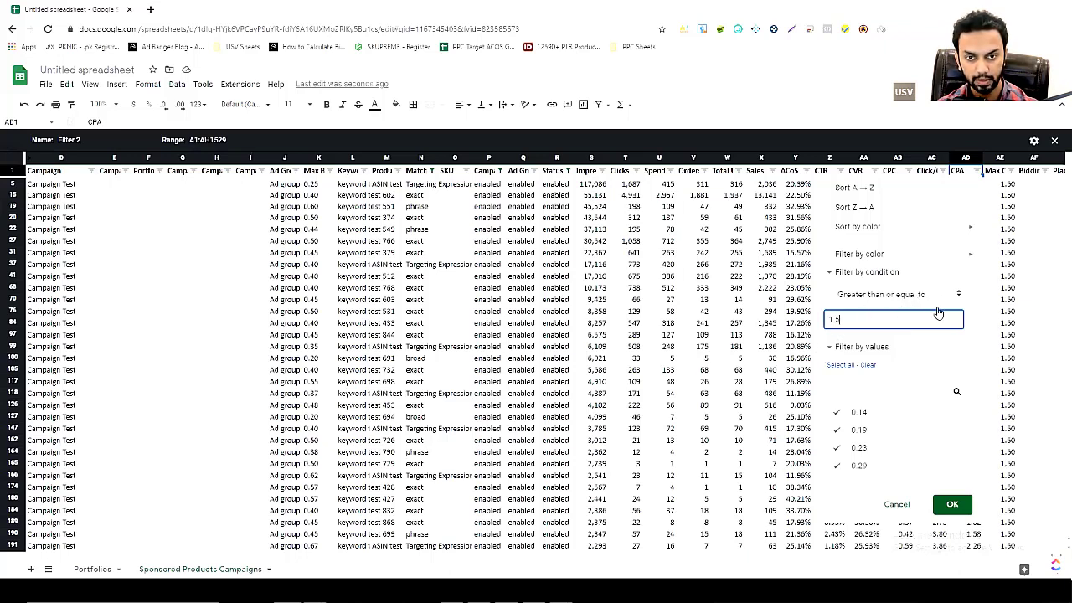
click(891, 302)
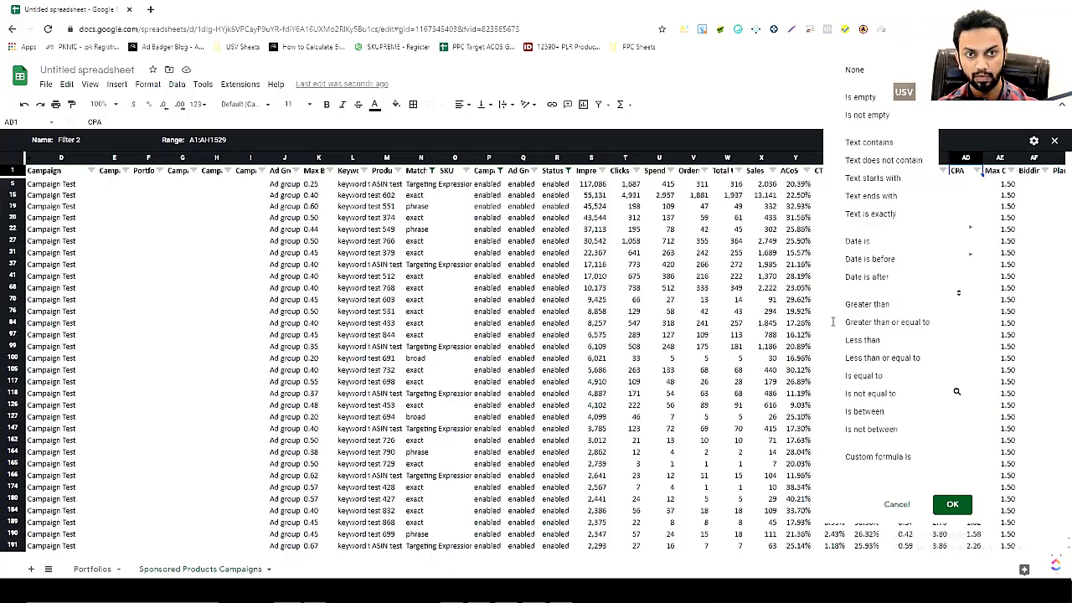
click(833, 321)
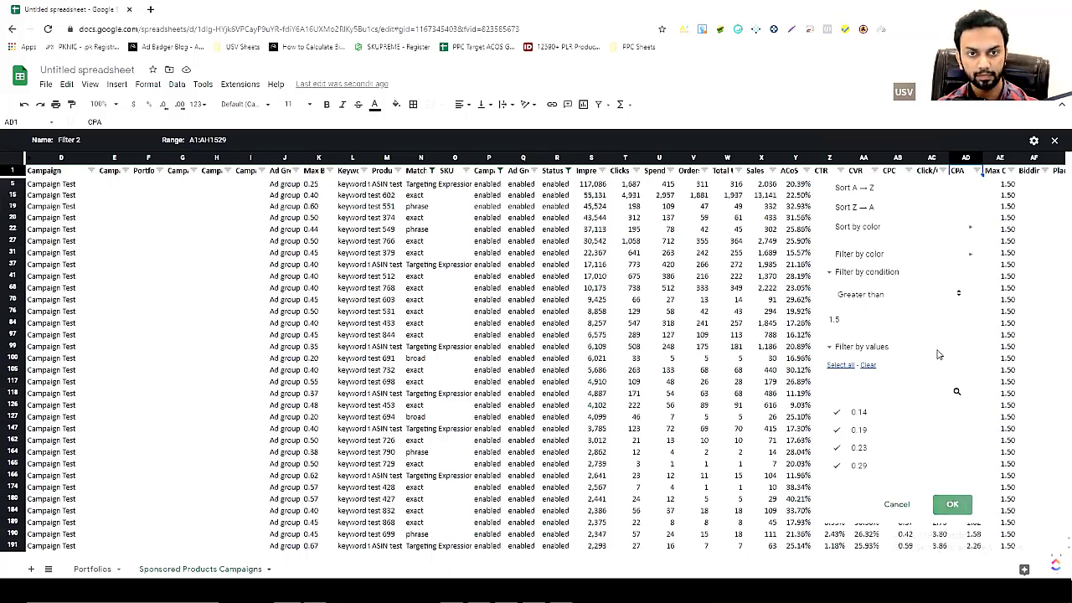
key(Return)
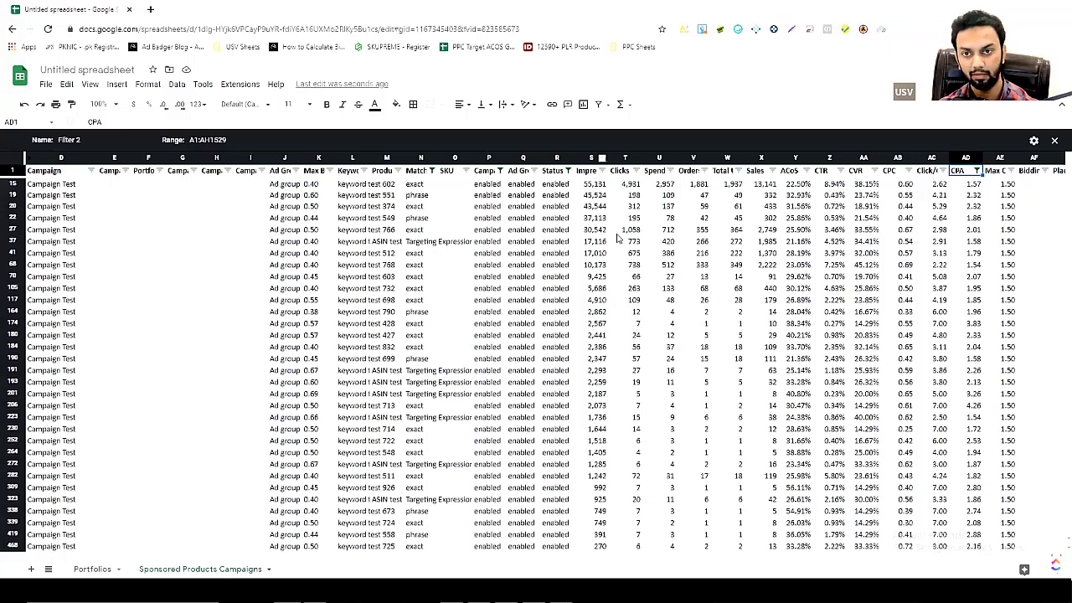
click(628, 263)
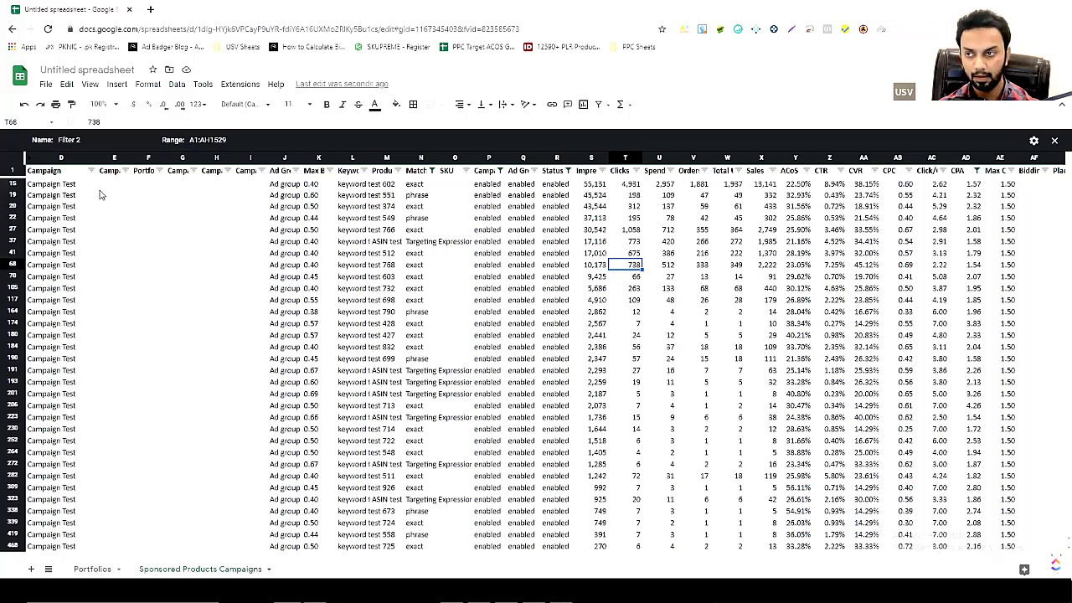
key(Right)
key(Up)
key(Up)
key(Up)
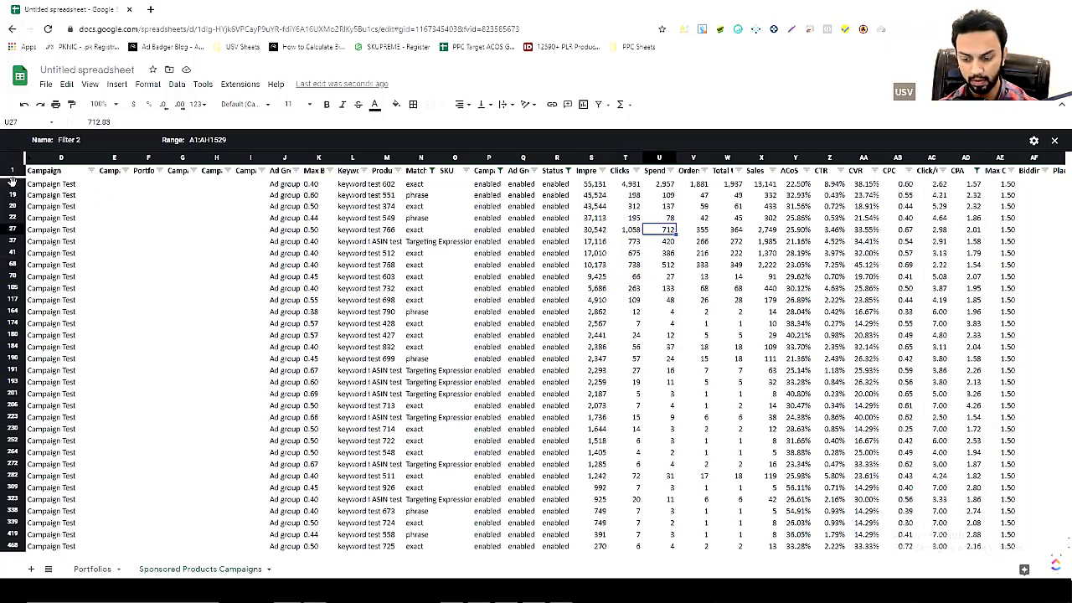
Fill all the rows filtered by high CPA, from row 15 through row 720, with a light yellow background
click(12, 182)
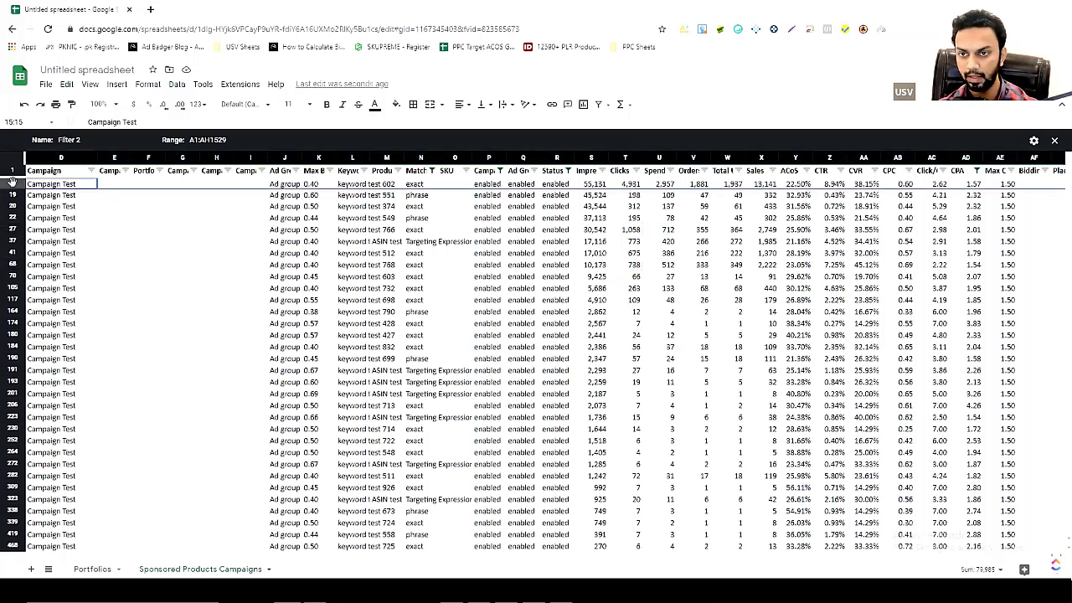
key(shift+Down)
key(shift+Down)
key(shift+Down)
key(shift+Down)
key(shift+Down)
key(shift+Down)
key(shift+Down)
key(shift+Down)
key(shift+Down)
key(shift+Down)
key(shift+Down)
key(shift+Down)
key(shift+Down)
key(shift+Down)
key(shift+Down)
key(ctrl+shift+Down)
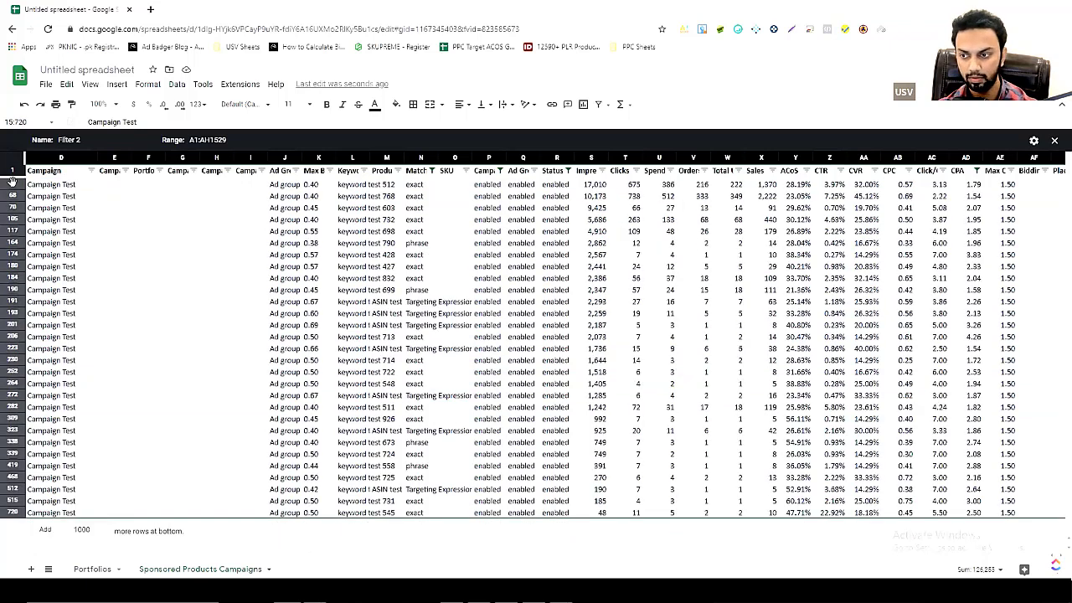
click(397, 104)
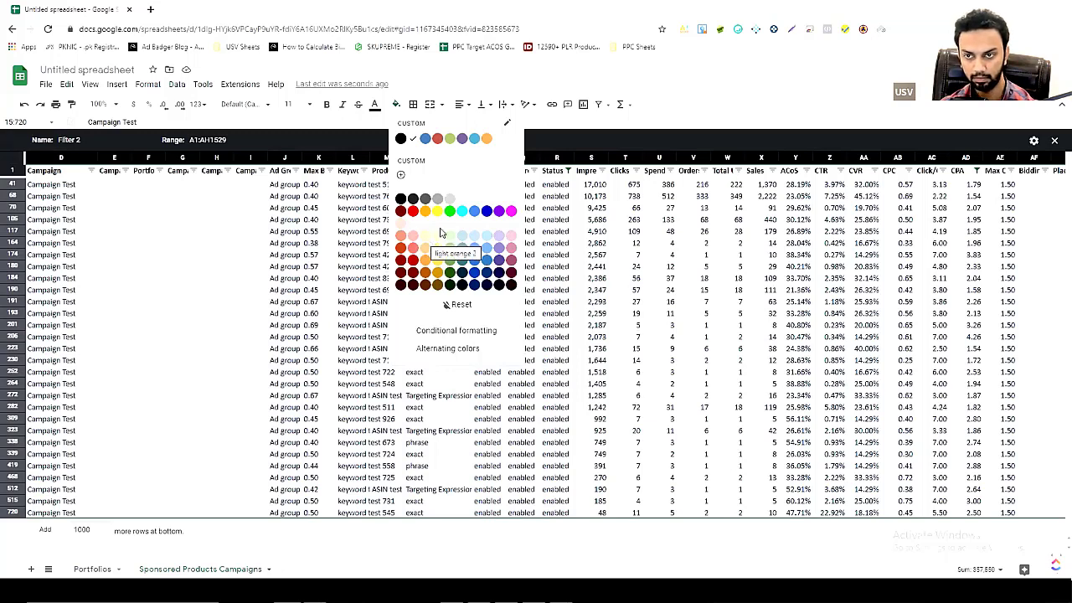
click(439, 235)
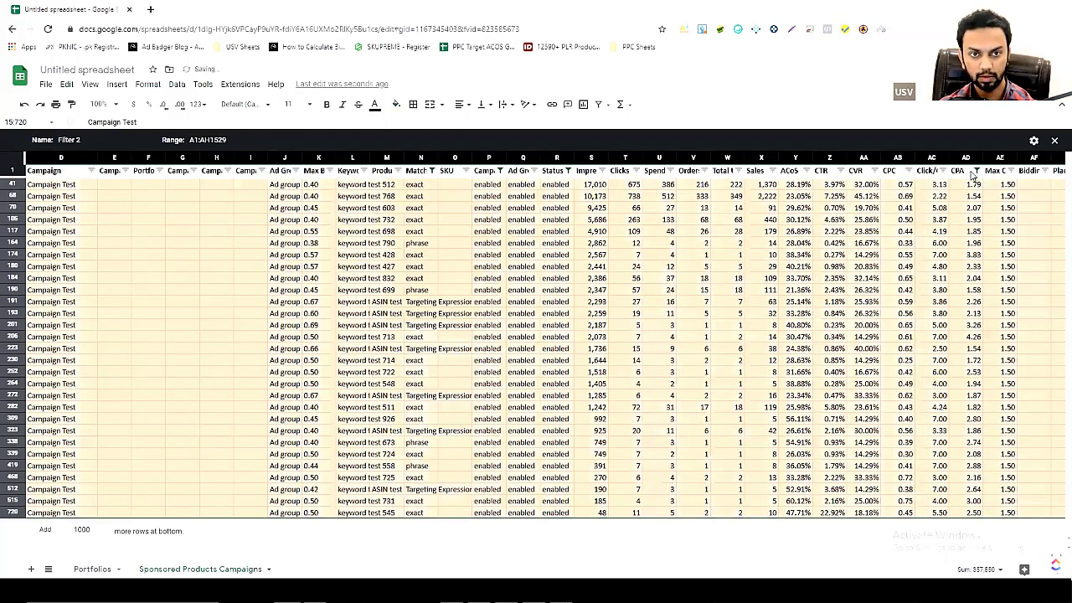
Change the CPA column filter condition to show only rows with a value less than or equal to 1.5
scroll(977, 174, up, 2)
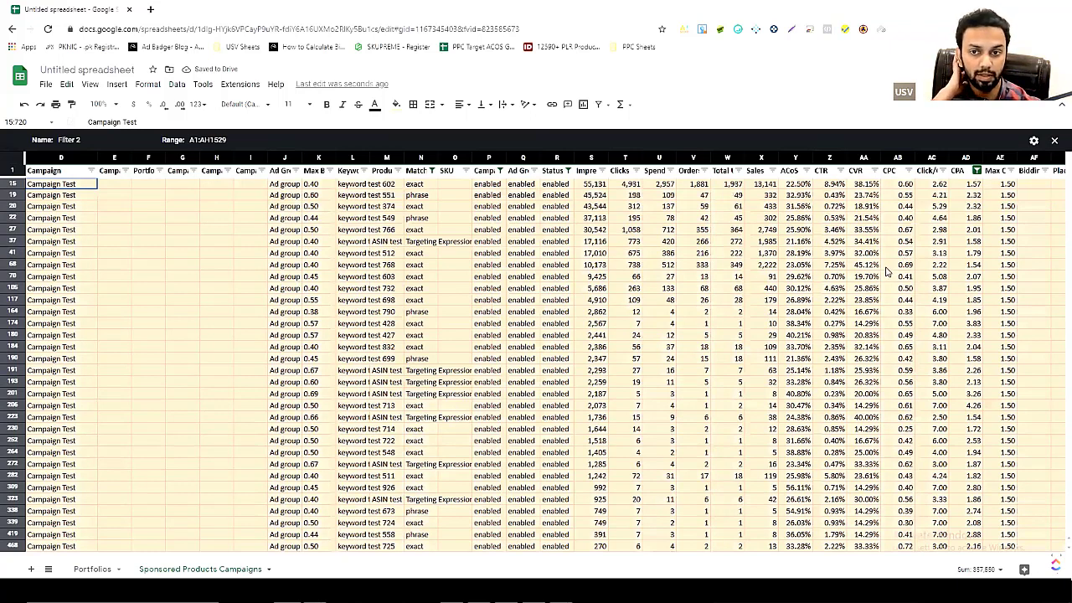
click(977, 171)
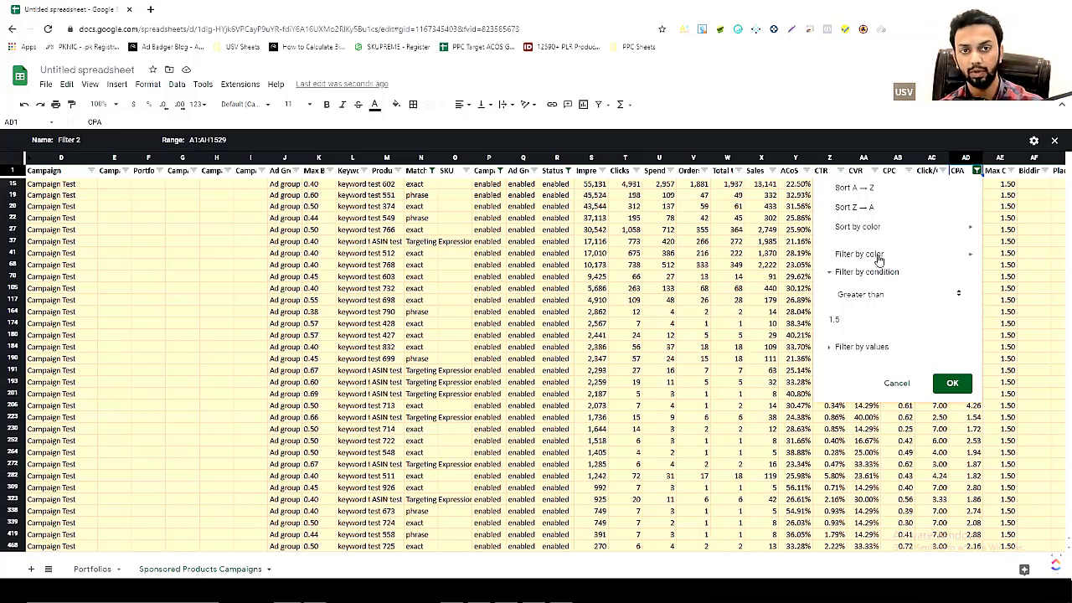
mouse_move(877, 259)
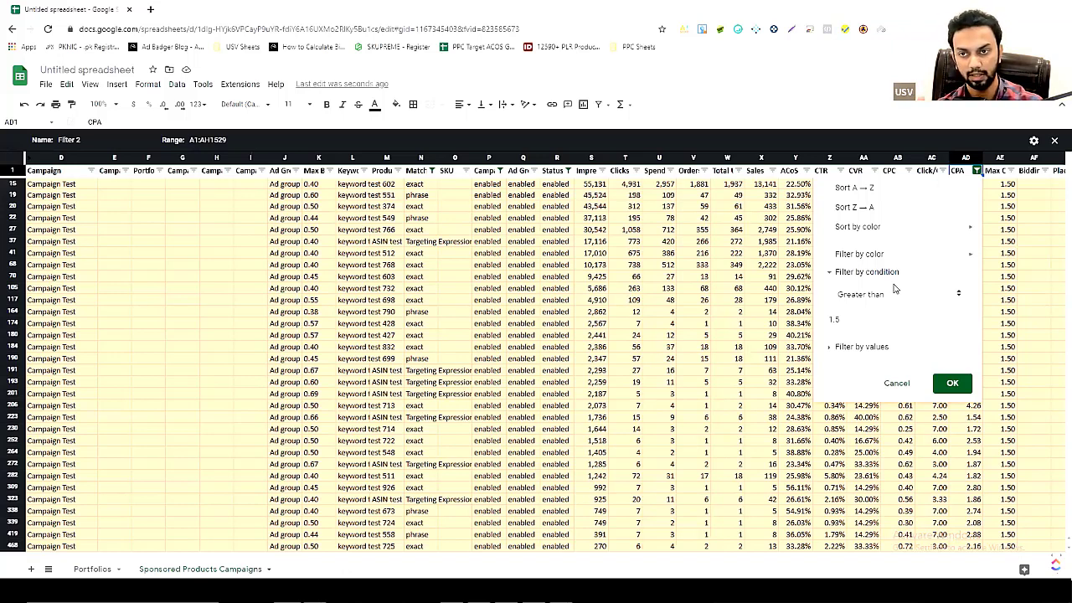
click(959, 295)
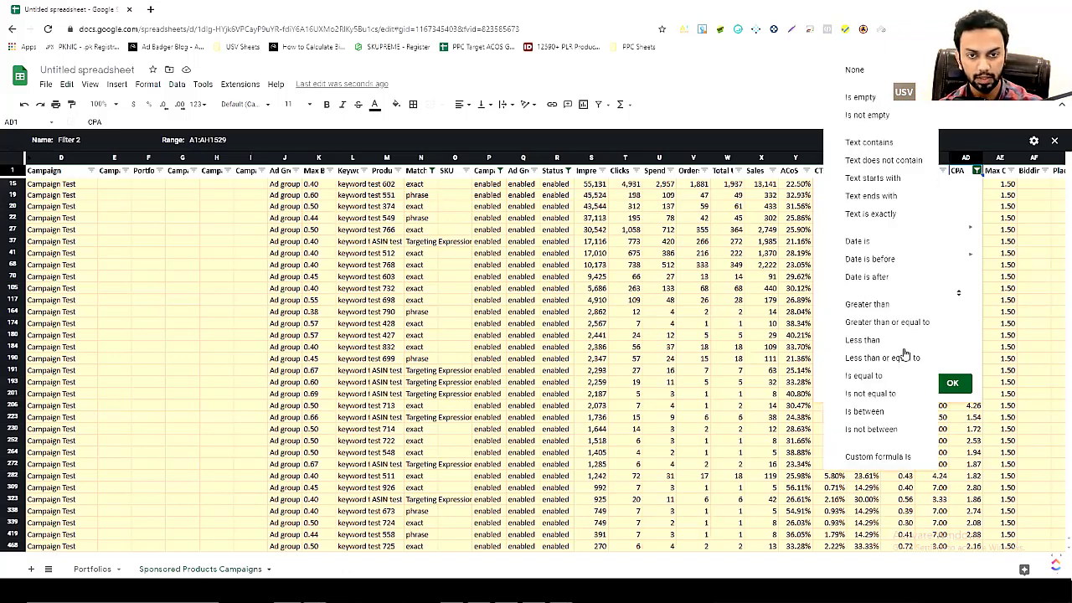
click(902, 361)
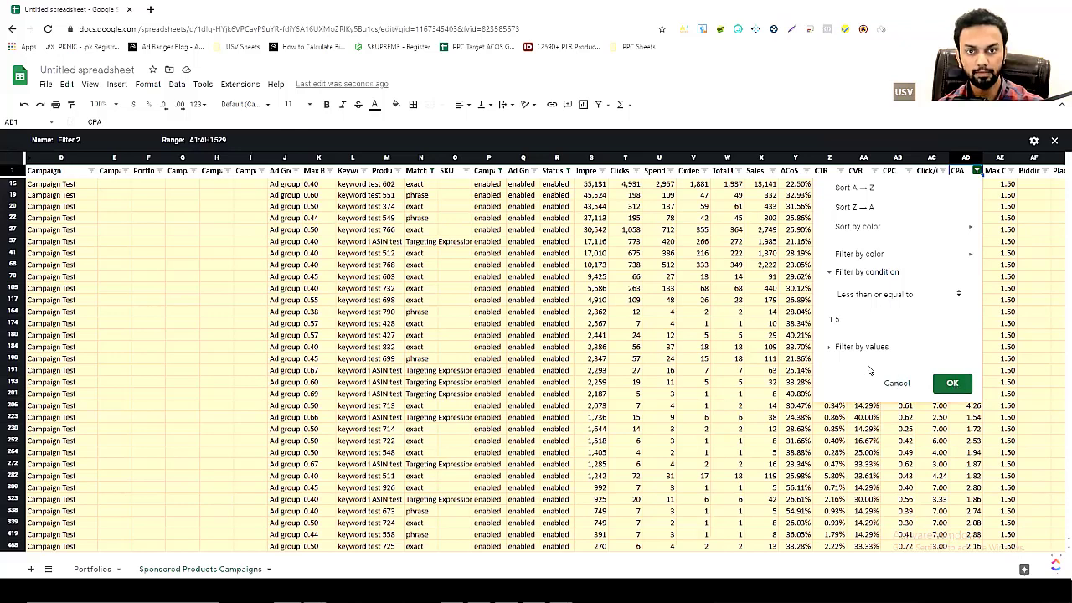
key(Return)
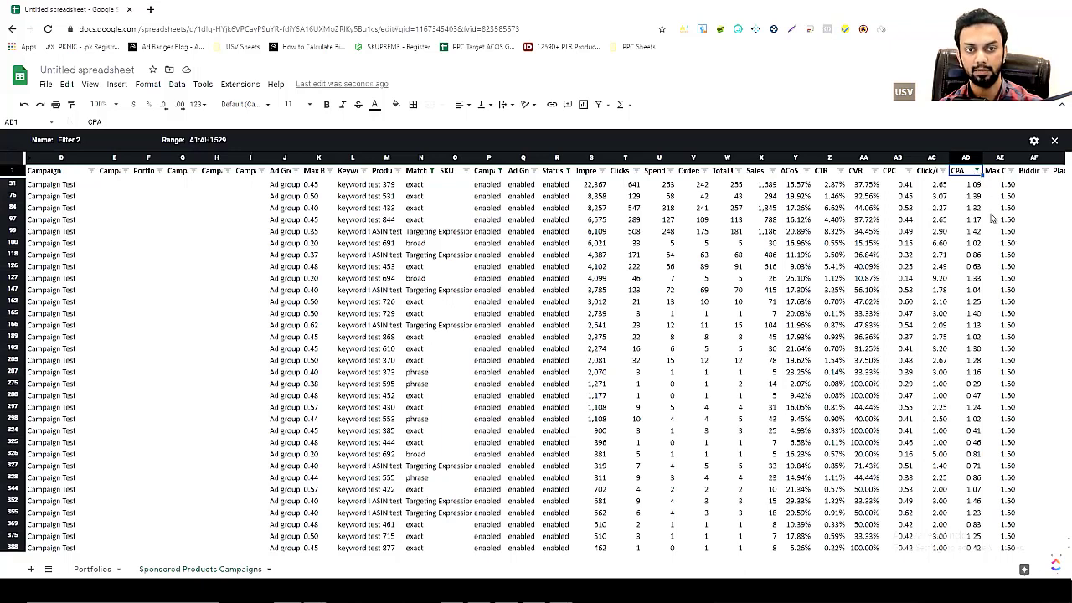
Fill all the rows filtered by low CPA, from row 31 through row 1070, with a light green background
drag(1008, 208, 1007, 243)
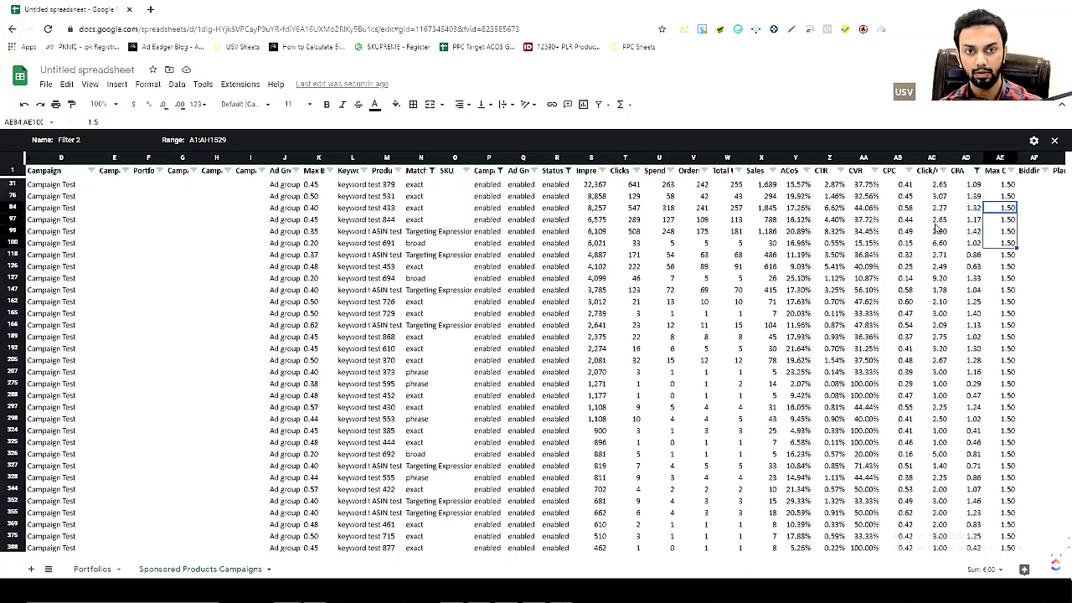
click(964, 185)
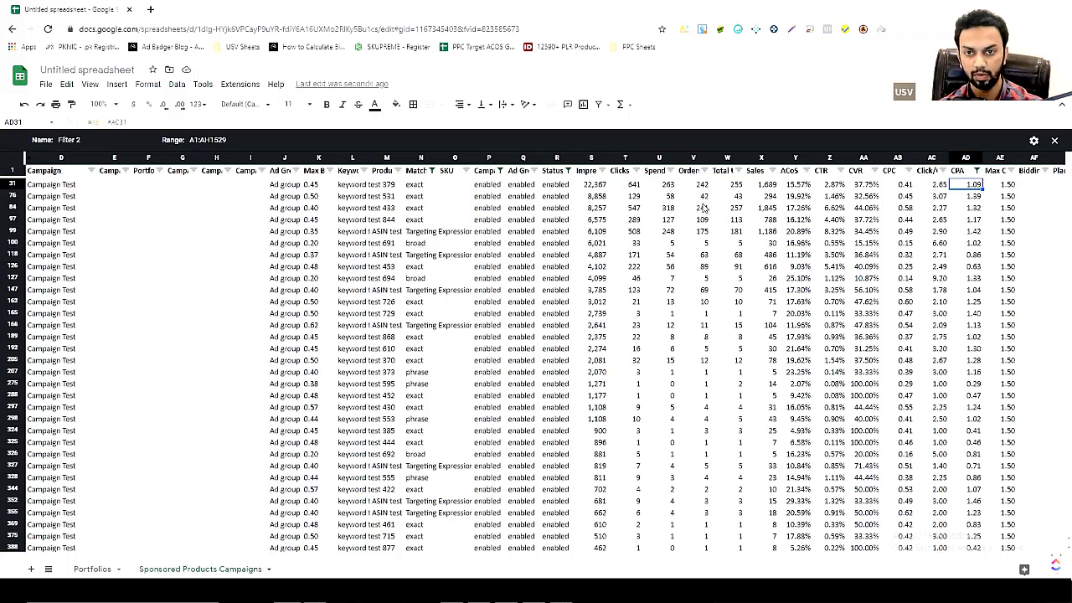
click(8, 182)
key(shift+Down)
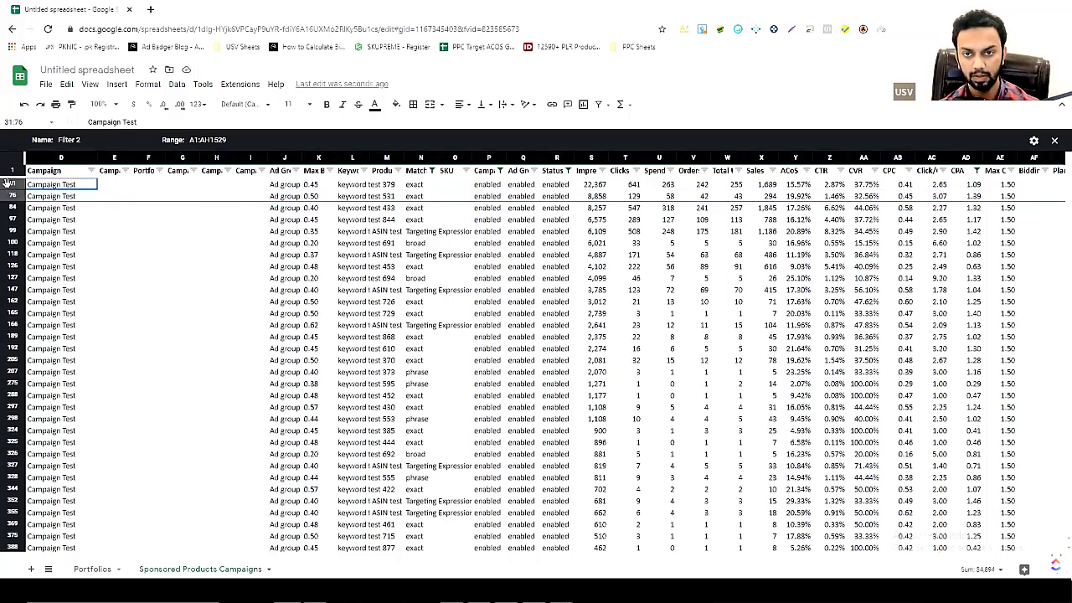
key(shift+Down)
key(shift+Down)
key(shift+Down)
key(shift+Down)
key(shift+Down)
key(shift+Down)
key(shift+Down)
key(shift+Down)
key(shift+Down)
key(shift+Down)
key(shift+Down)
key(shift+Down)
key(shift+Down)
key(shift+Down)
key(shift+Down)
key(shift+Down)
key(shift+Down)
key(shift+Down)
key(shift+Down)
key(shift+Down)
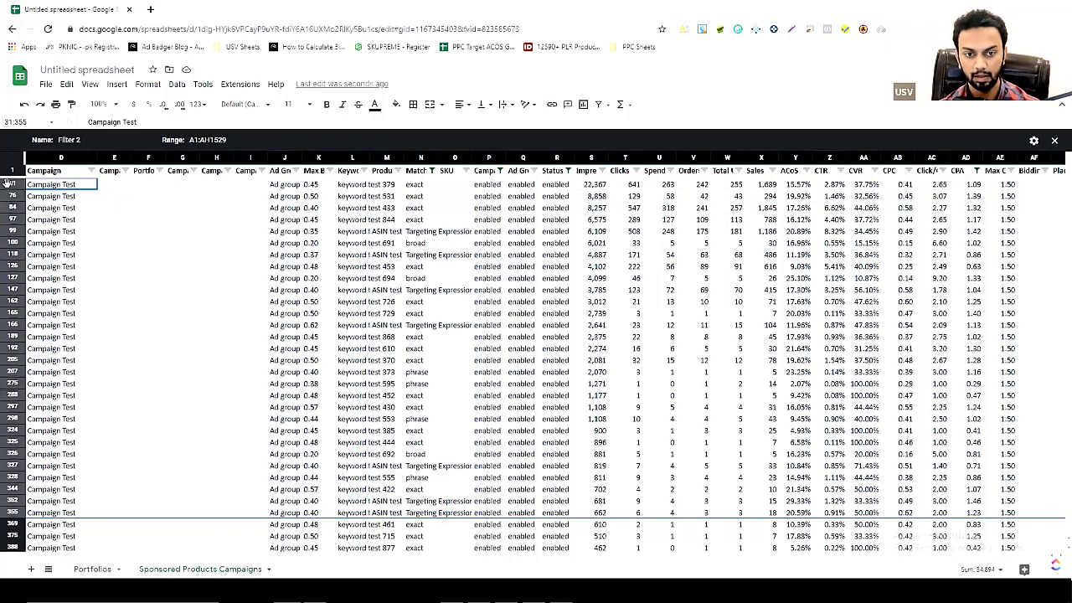
key(shift+Down)
key(shift+Down)
key(shift+Down)
key(shift+Down)
key(shift+Down)
key(shift+Down)
key(shift+Down)
key(shift+Down)
key(shift+Down)
key(shift+Down)
key(shift+Down)
key(shift+Down)
key(shift+Down)
key(shift+Down)
key(shift+Down)
key(shift+Down)
key(shift+Down)
key(shift+Down)
key(shift+Down)
key(shift+Down)
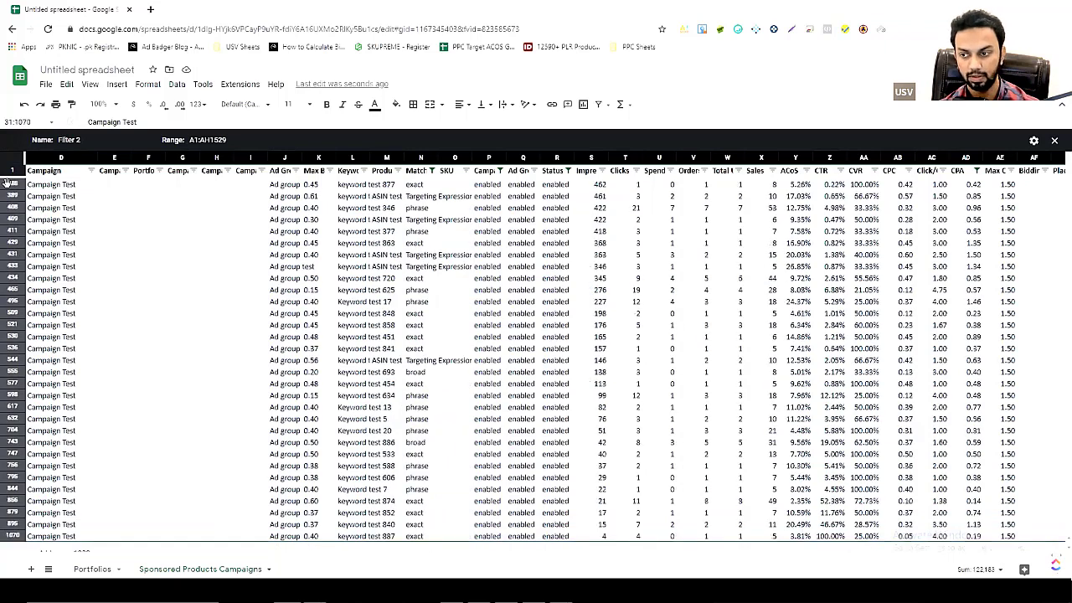
key(shift+Up)
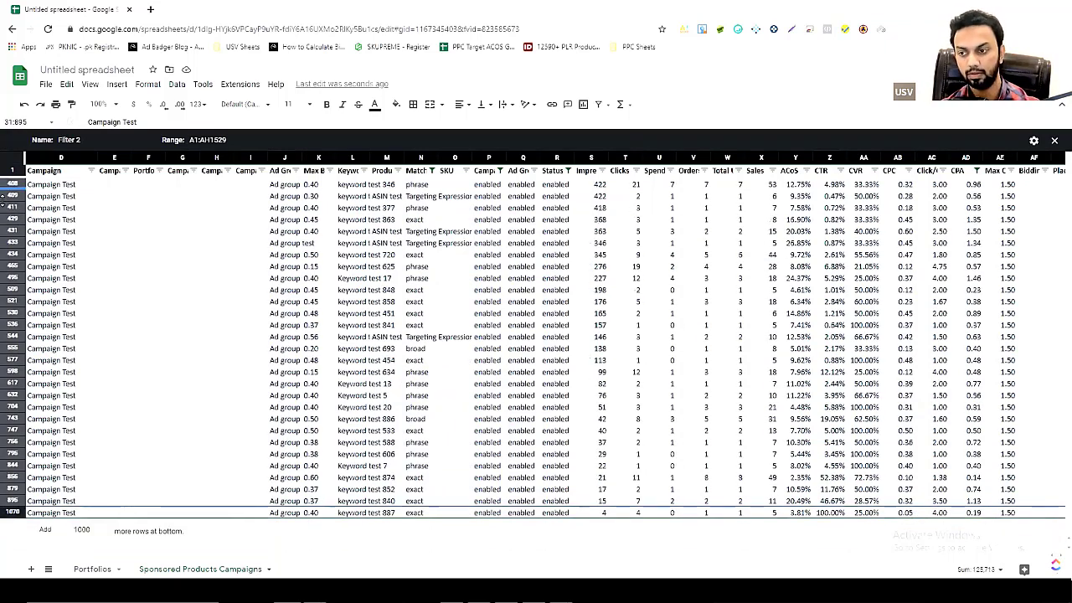
key(shift+Down)
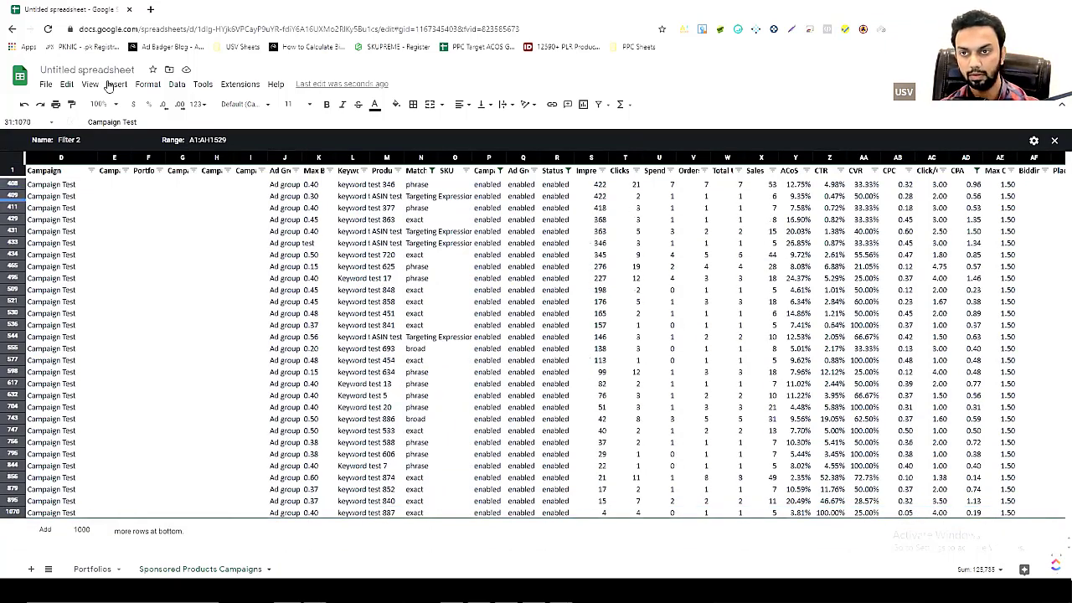
click(397, 105)
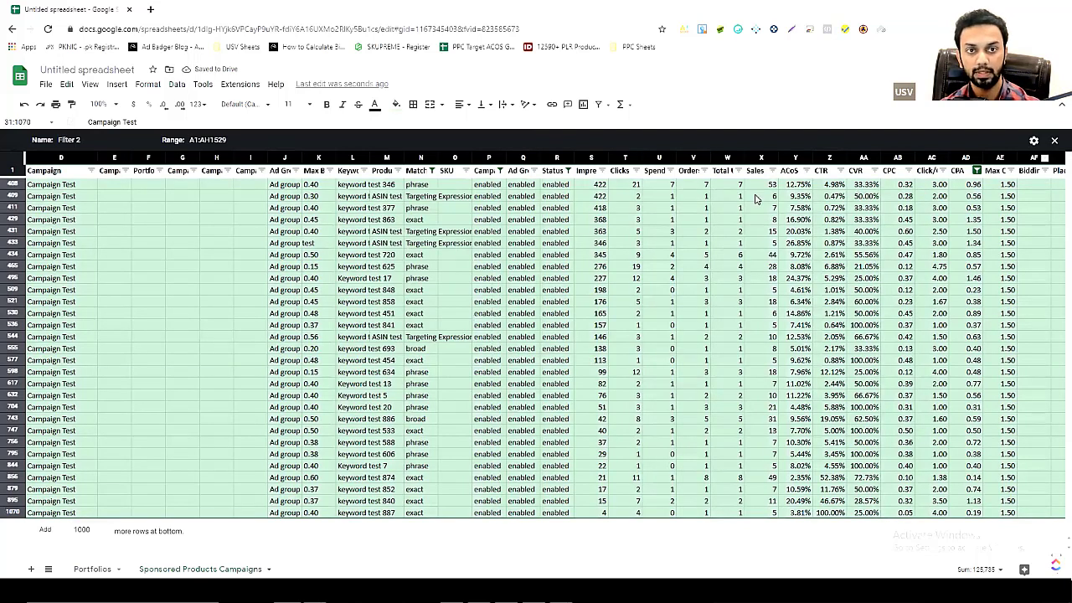
Clear the 1.5 condition from the CPA column filter and show all CPA values again
click(976, 170)
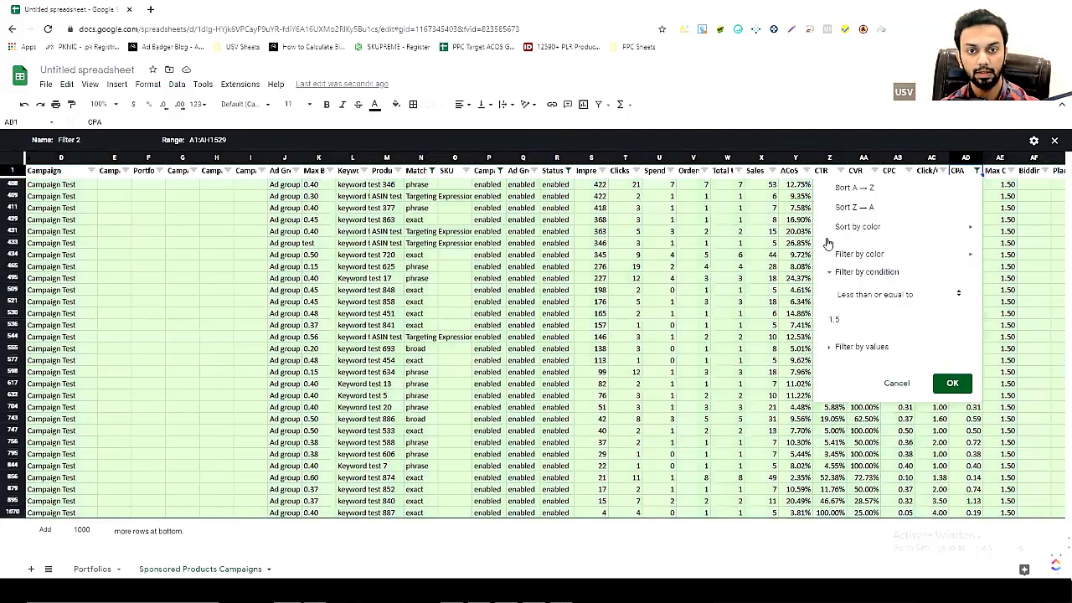
click(902, 319)
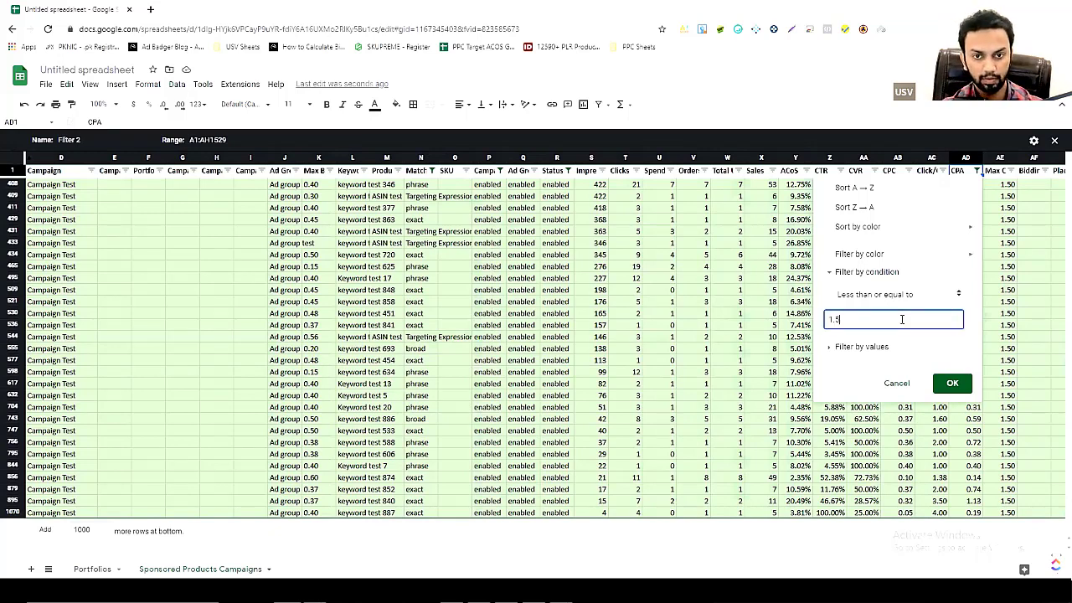
key(BackSpace)
key(BackSpace)
key(BackSpace)
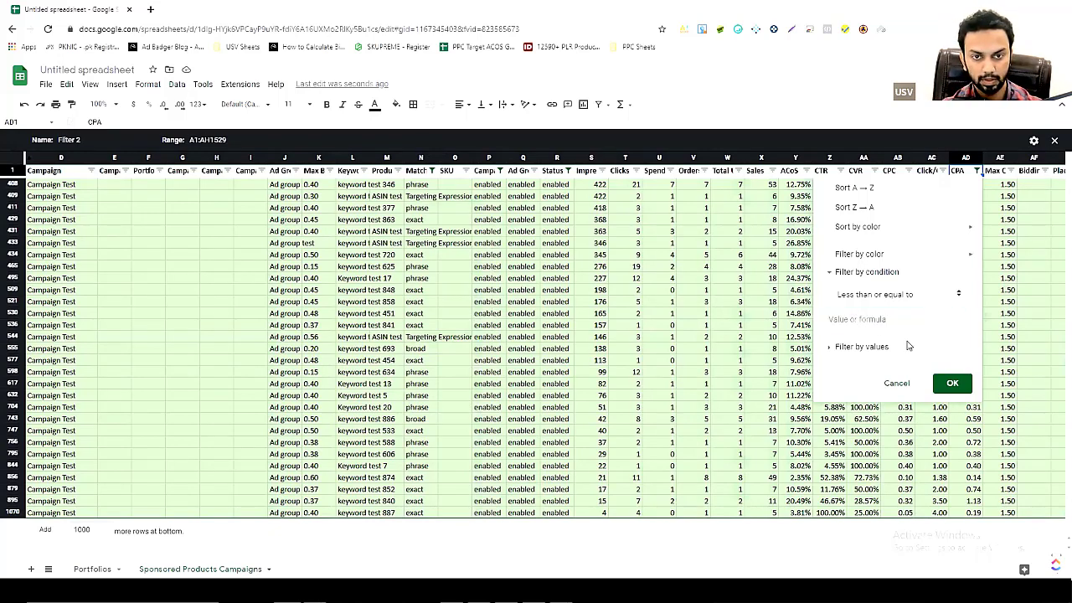
click(841, 350)
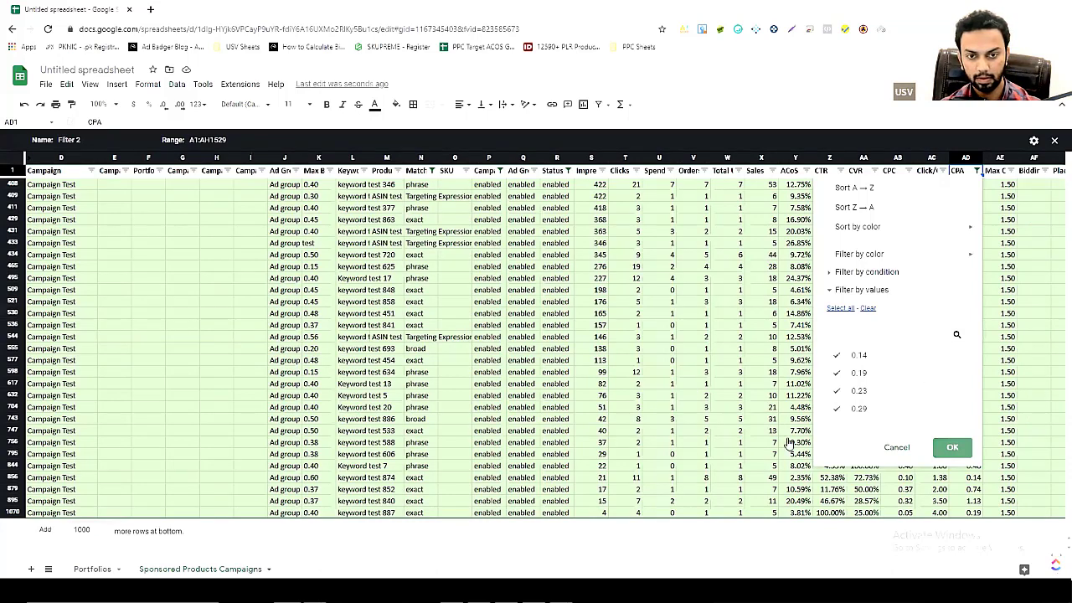
click(24, 104)
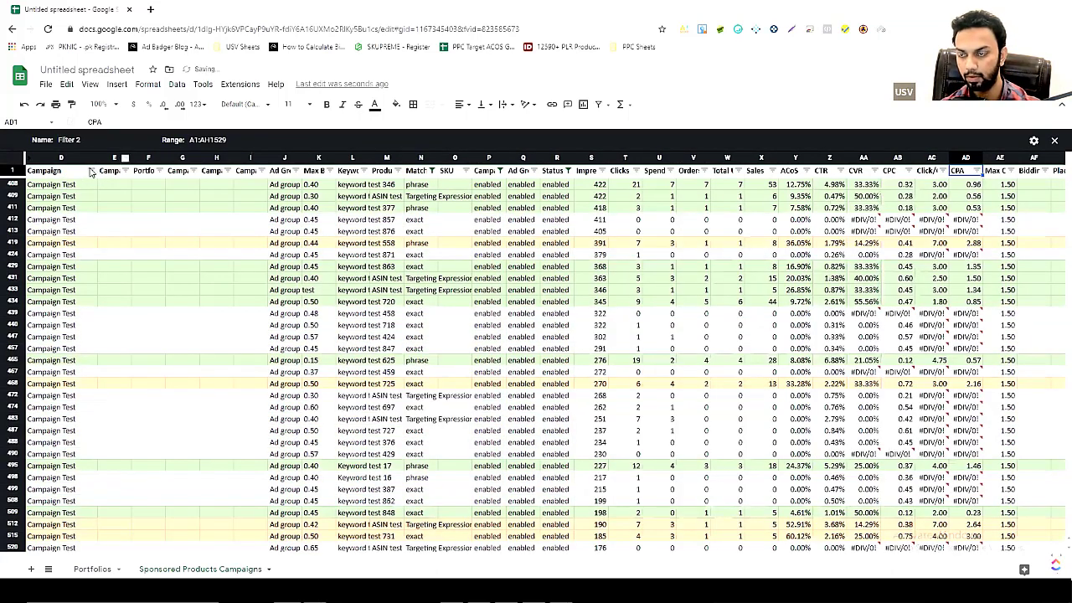
Filter the Campaign column by white fill color to isolate the rows that are not color-coded
click(92, 170)
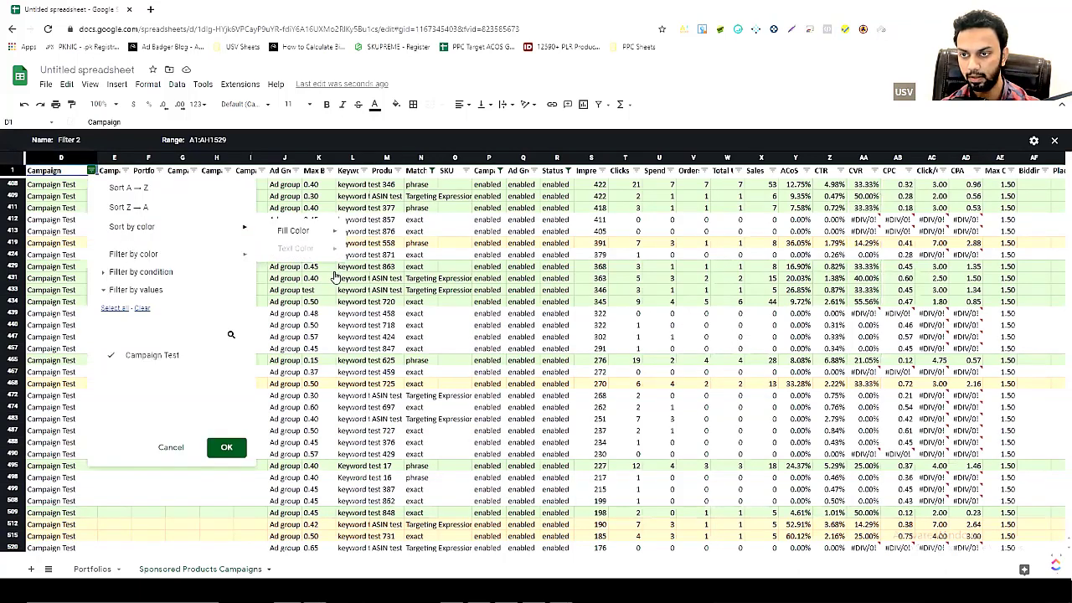
mouse_move(134, 253)
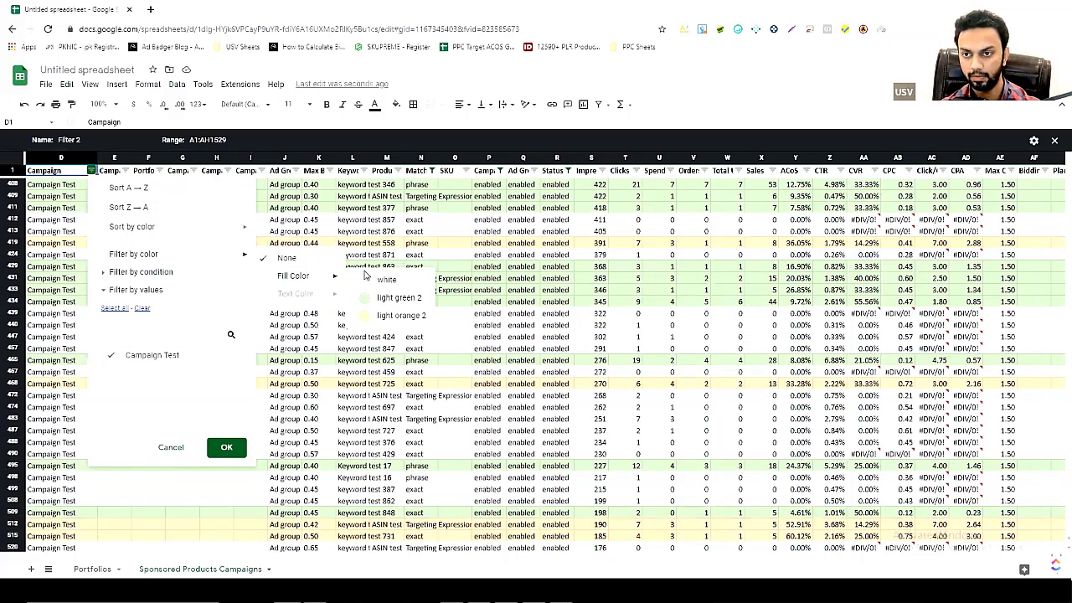
click(381, 280)
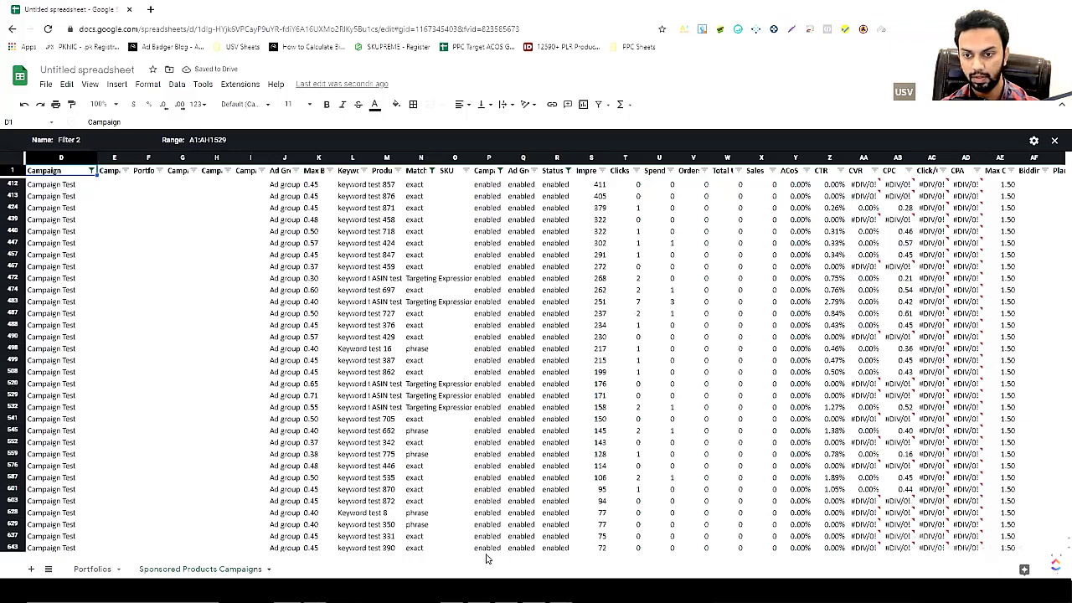
Examine the clicks, spend, orders and CVR of the remaining uncolored keyword and product targeting rows
drag(486, 554, 249, 390)
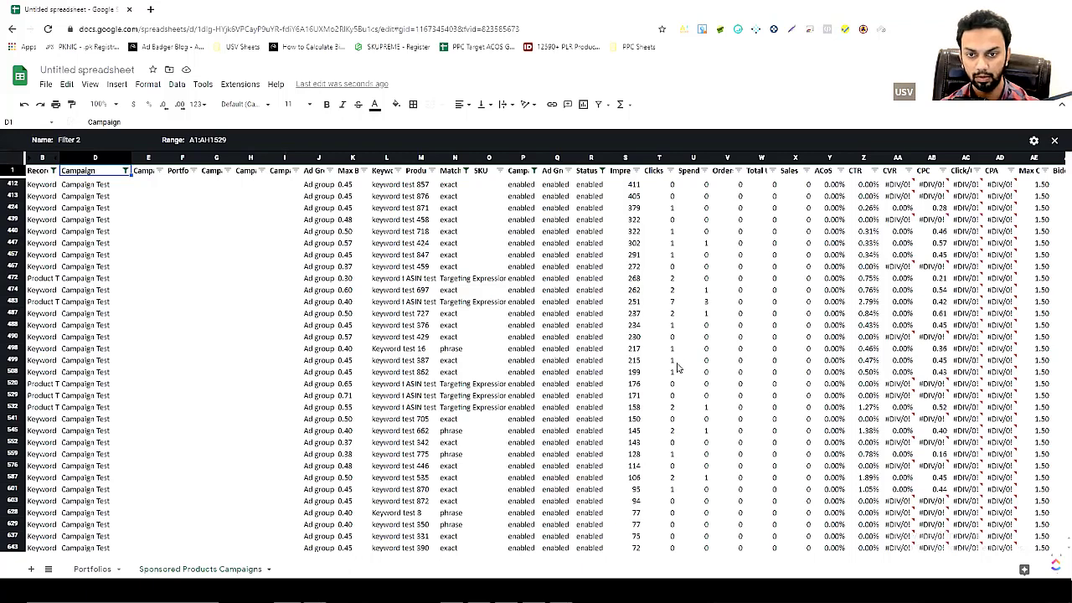
scroll(678, 366, down, 5)
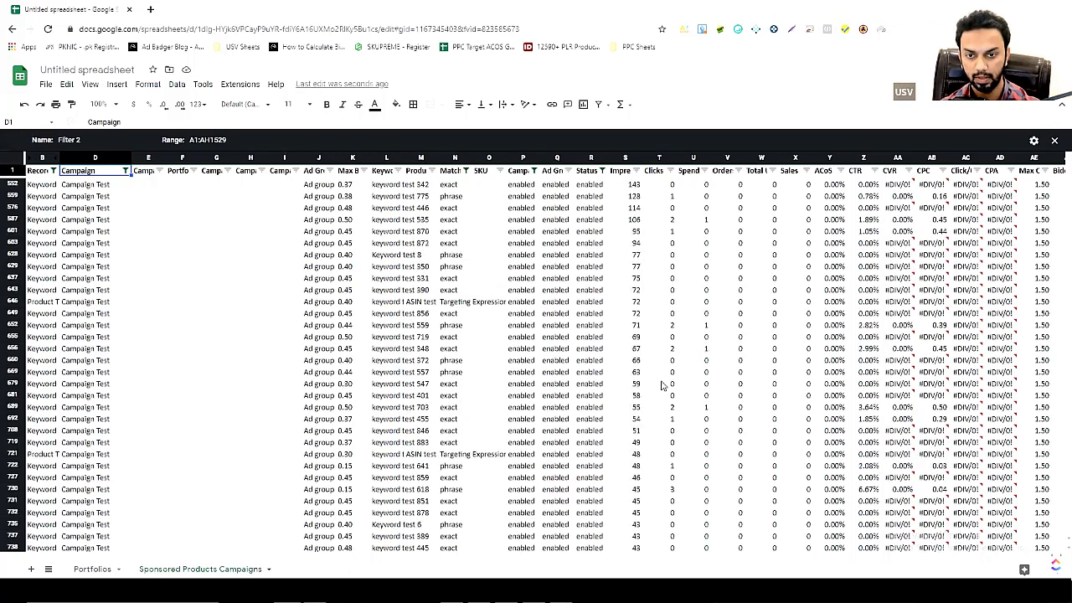
scroll(670, 377, down, 5)
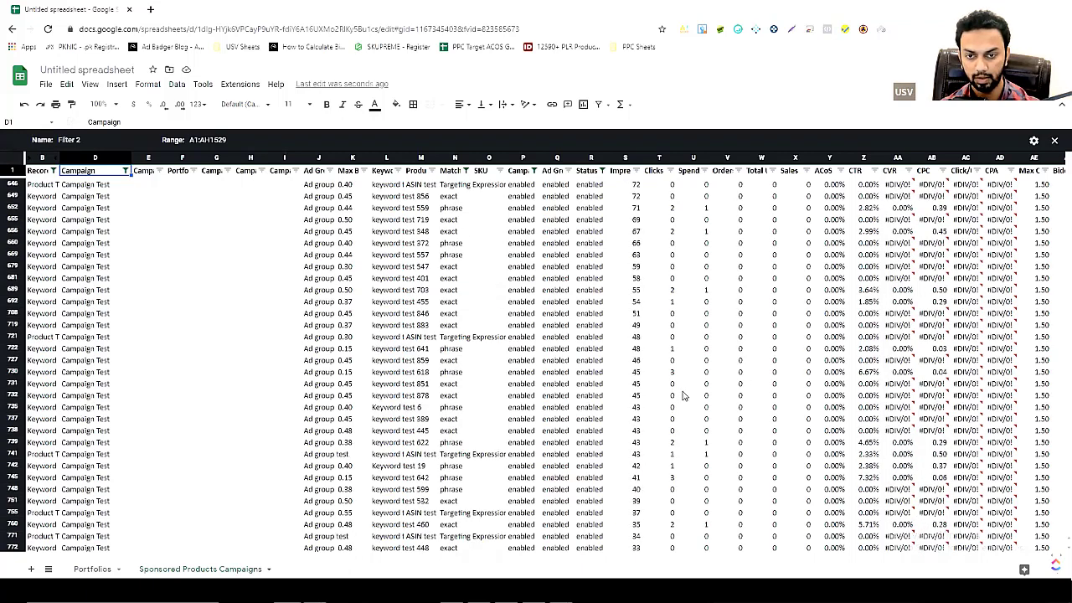
scroll(681, 394, down, 10)
scroll(682, 393, down, 12)
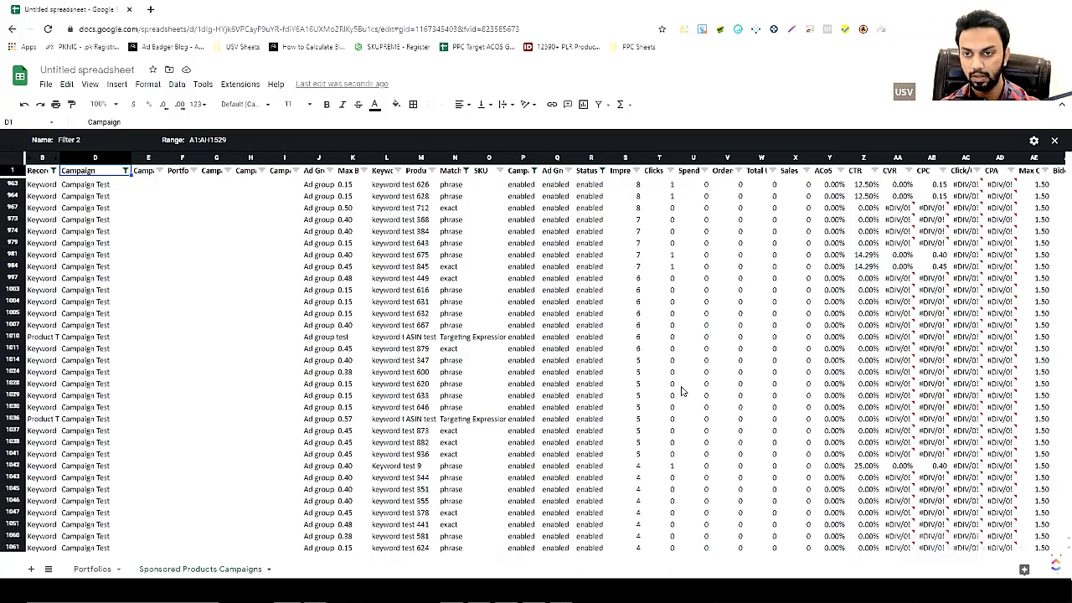
scroll(682, 391, down, 5)
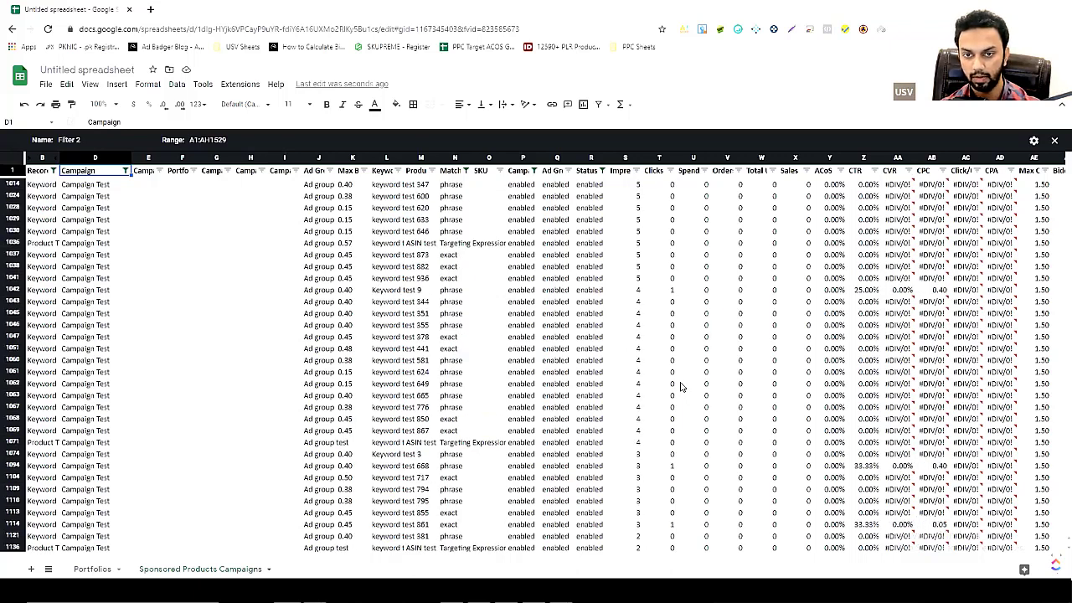
scroll(680, 387, down, 5)
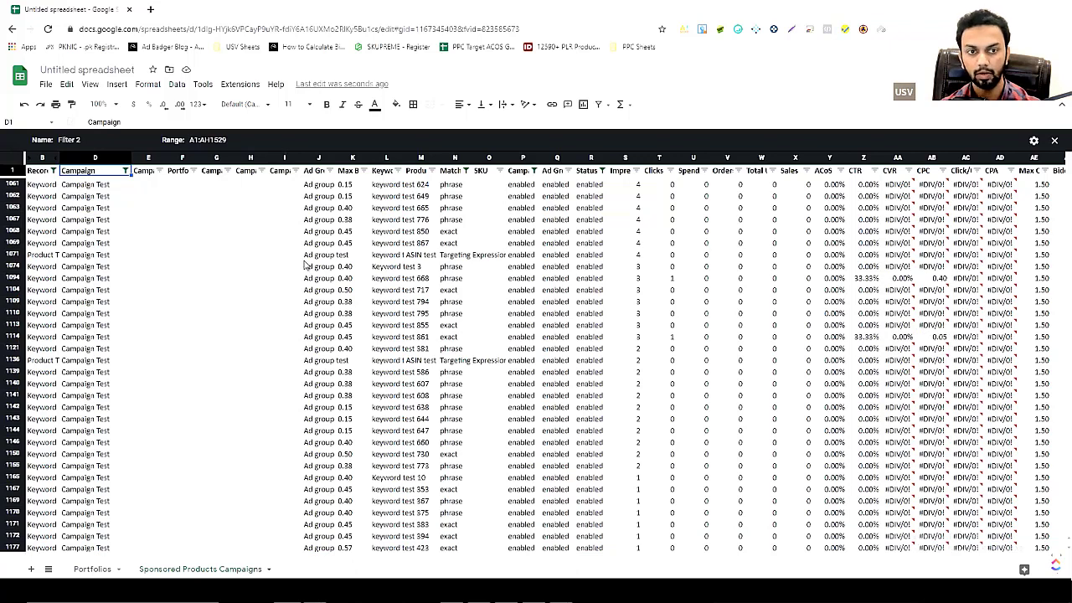
scroll(307, 265, up, 7)
scroll(306, 264, up, 10)
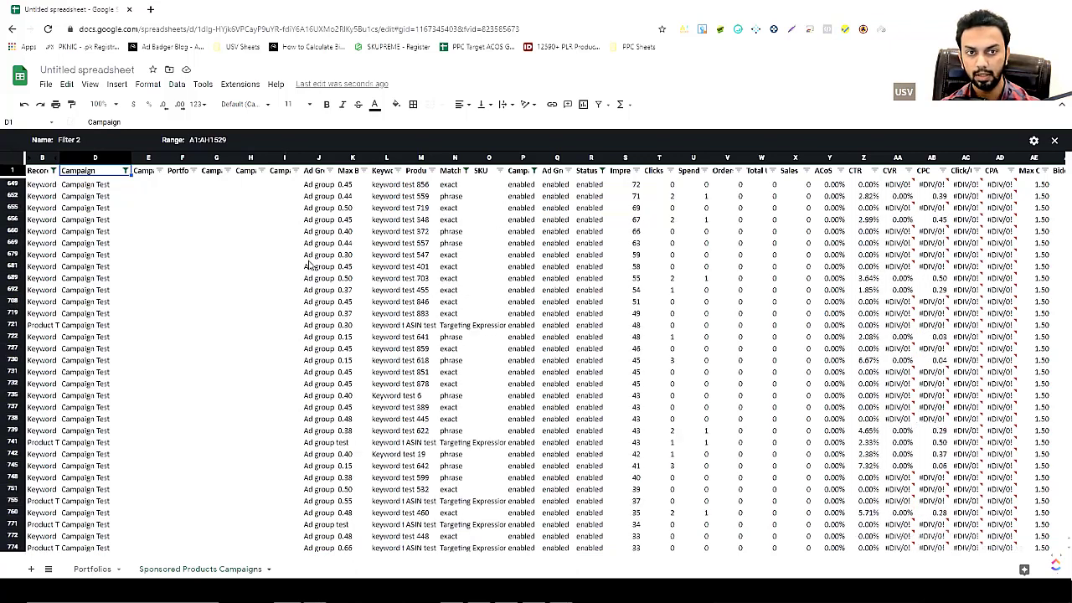
scroll(309, 264, up, 20)
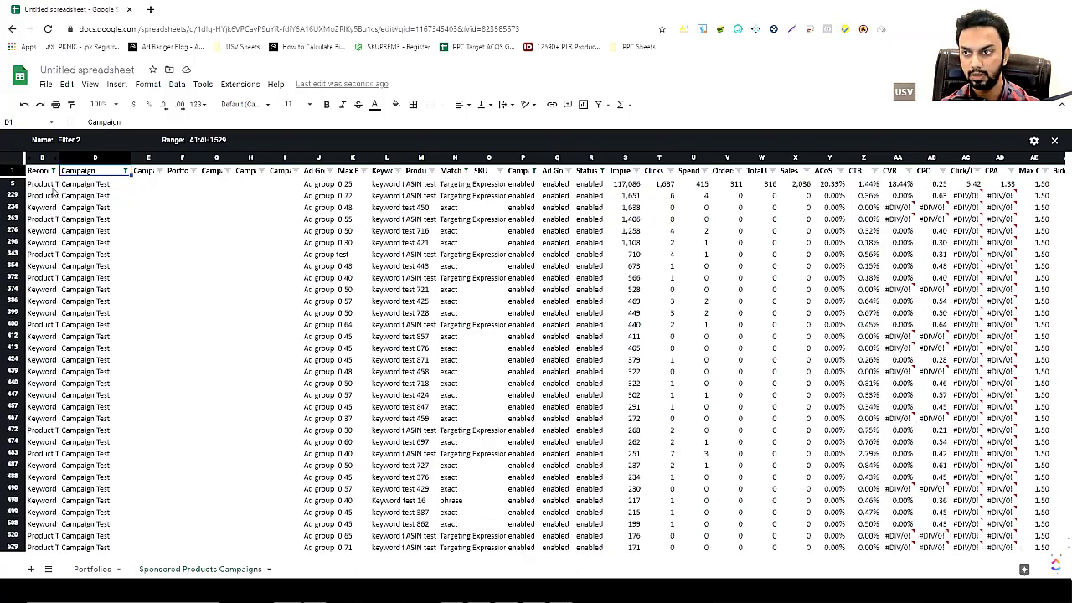
Fill all the uncolored filtered rows, from row 5 through row 1223, with a pale yellow background
click(10, 182)
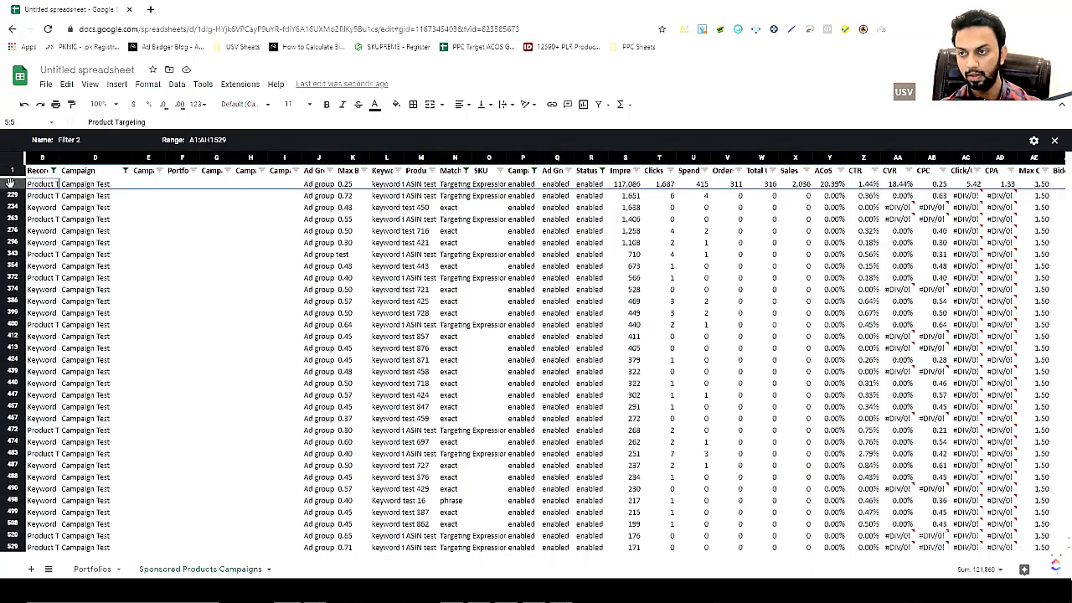
key(ctrl+shift+Down)
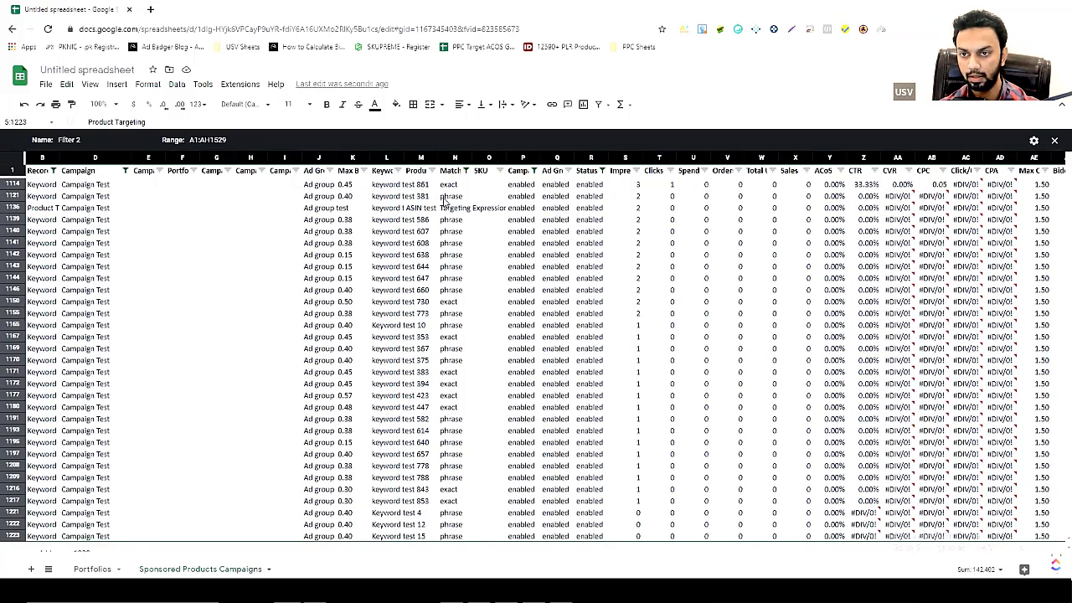
click(395, 105)
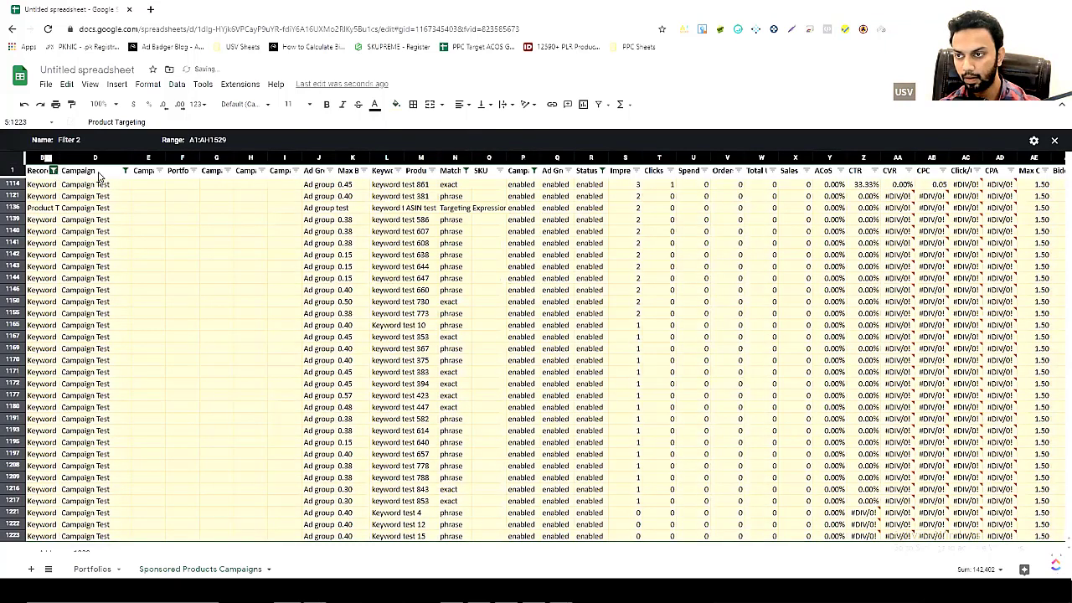
Clear the fill color filter from the Campaign column to show the color-coded rows of every color
click(126, 171)
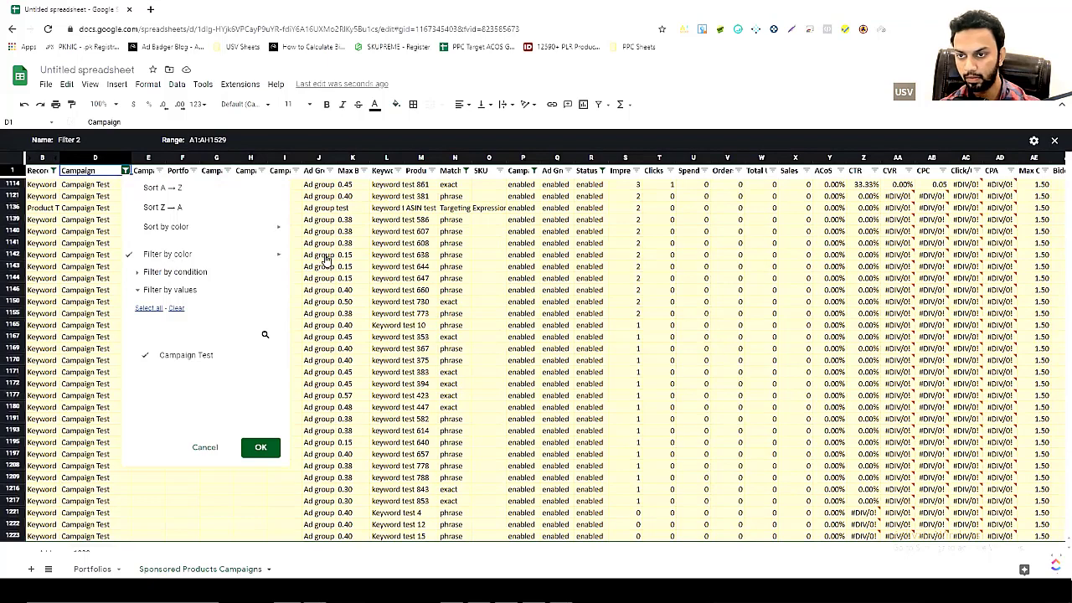
mouse_move(177, 254)
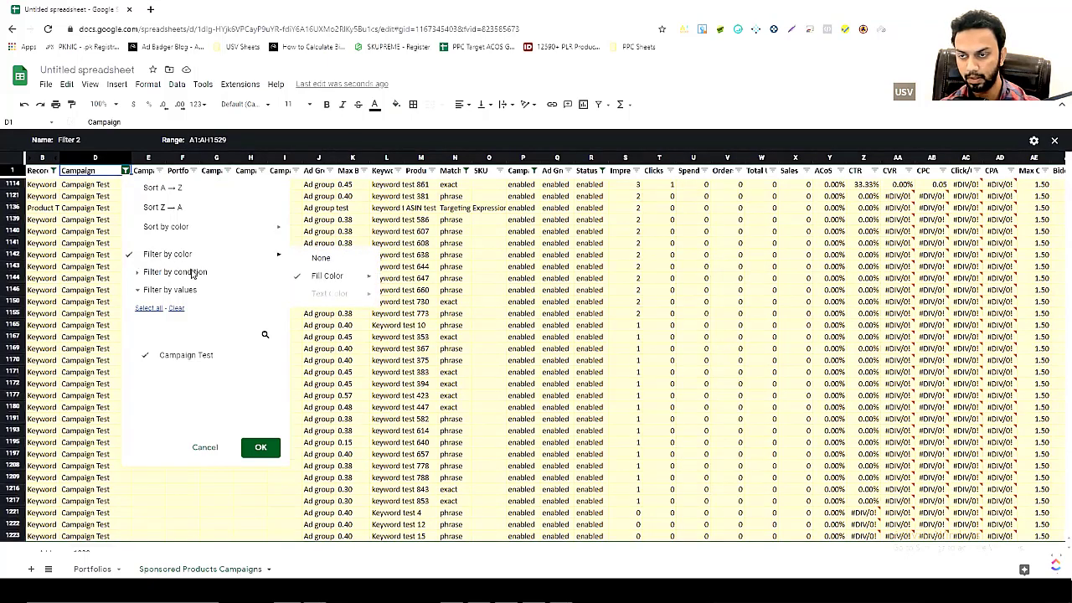
key(Escape)
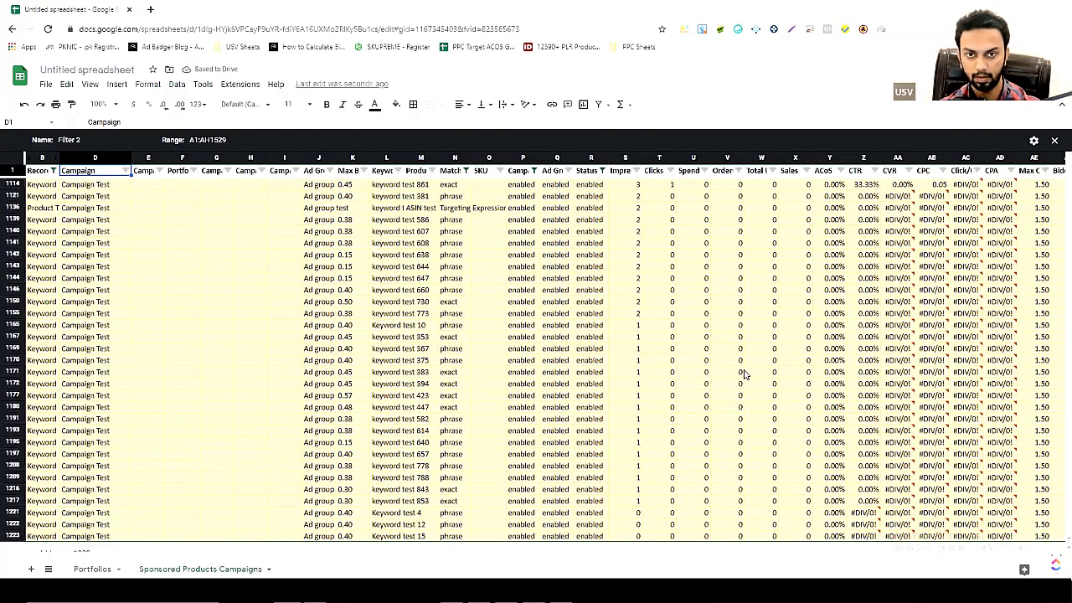
scroll(744, 374, up, 10)
scroll(743, 374, up, 5)
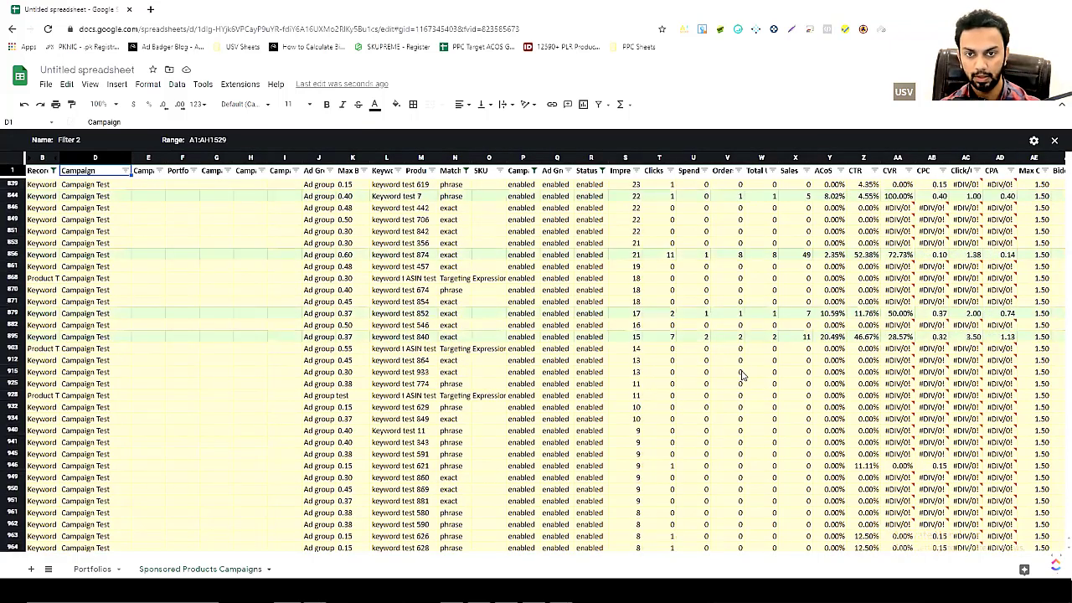
scroll(742, 375, up, 10)
scroll(740, 376, up, 15)
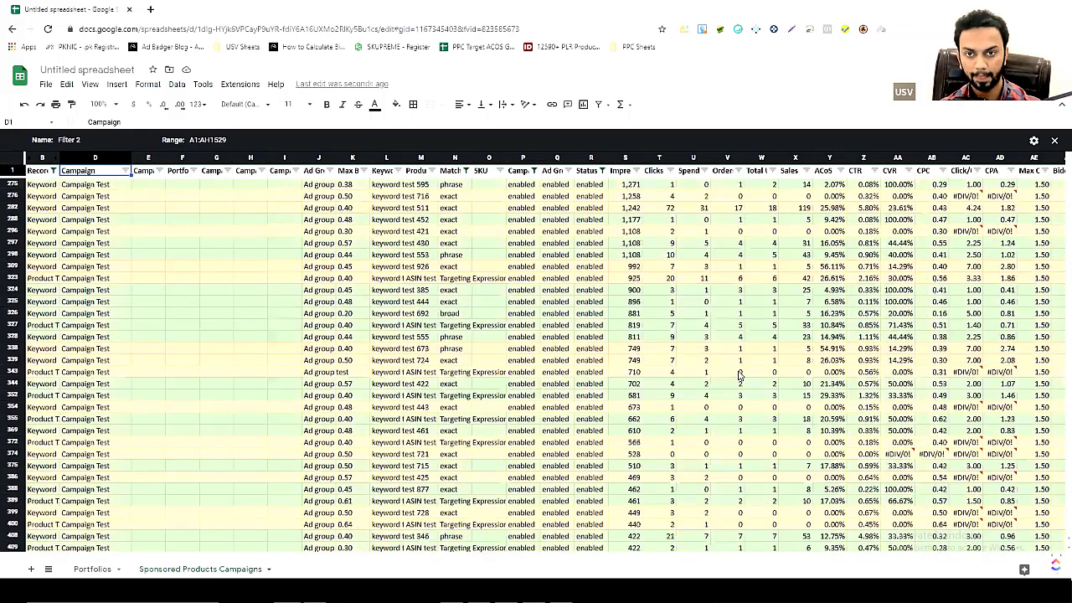
scroll(267, 221, up, 5)
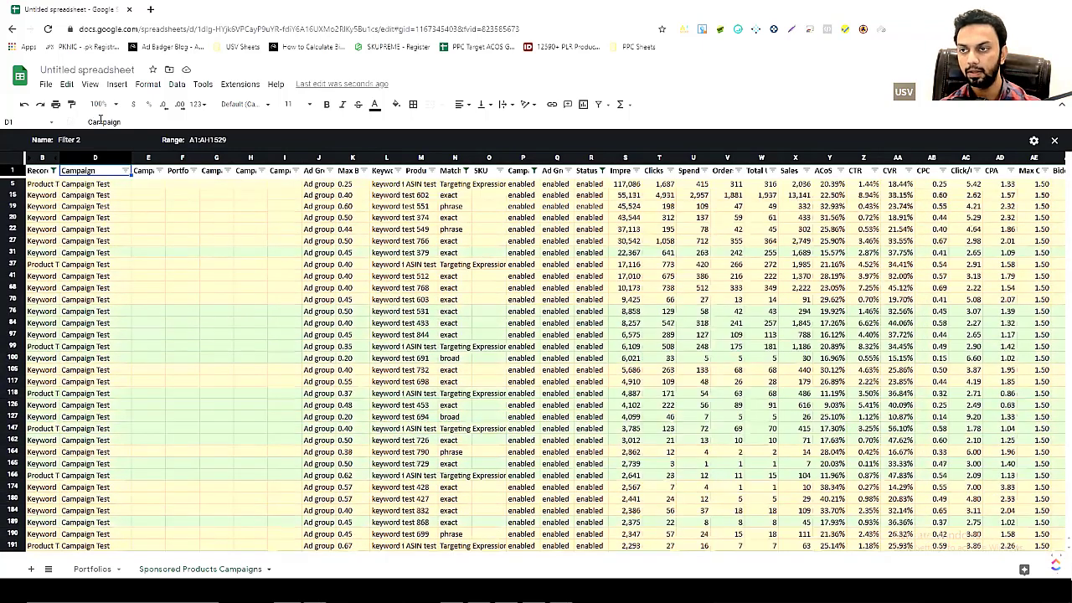
Include the paused rows in the Status column filter, and restrict it to enabled rows again
click(67, 139)
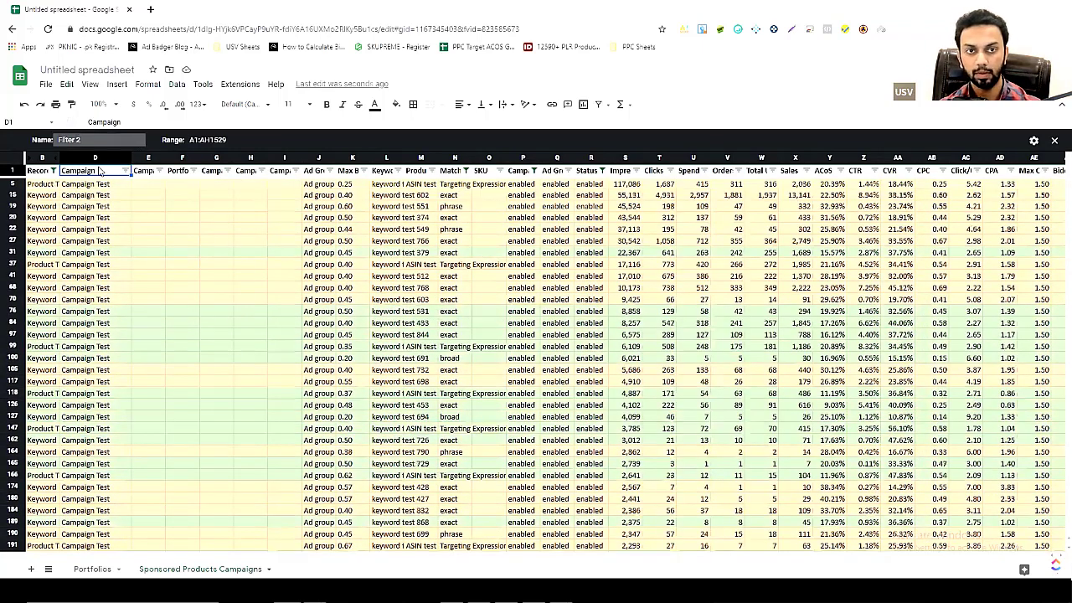
click(98, 170)
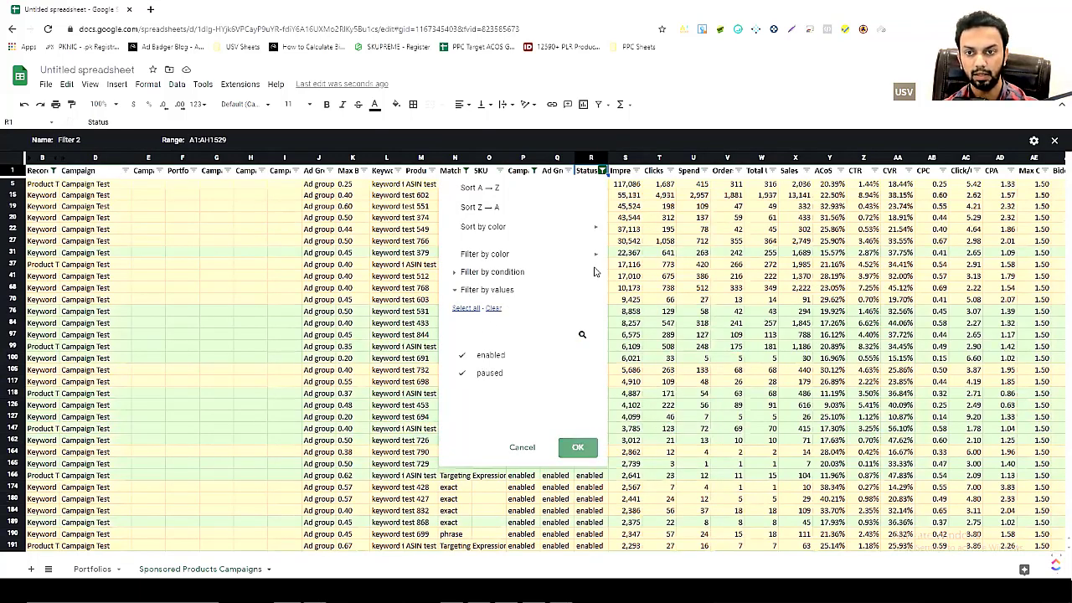
key(Return)
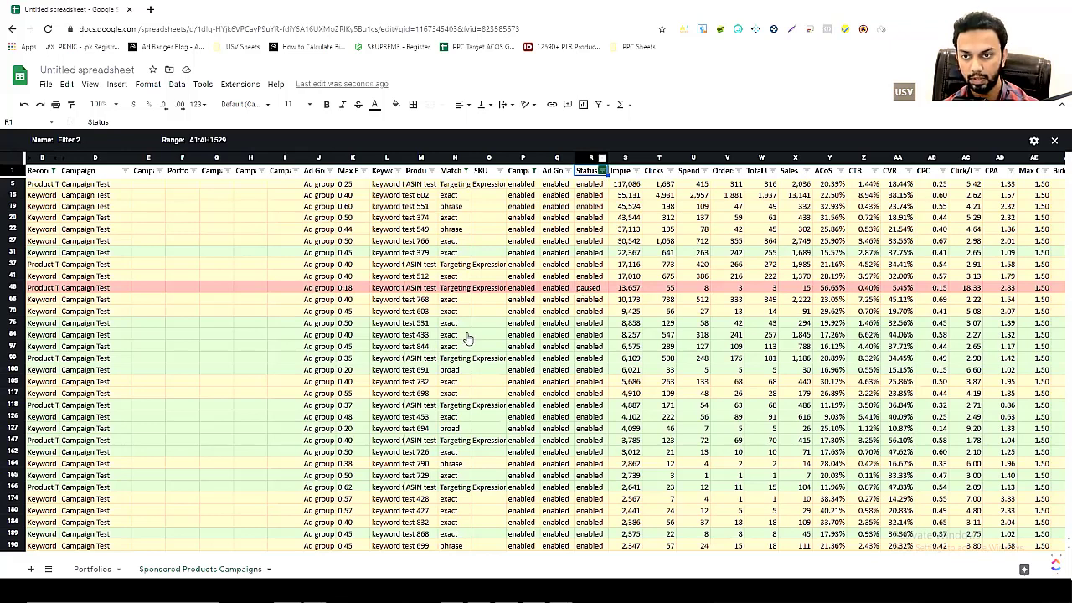
click(489, 373)
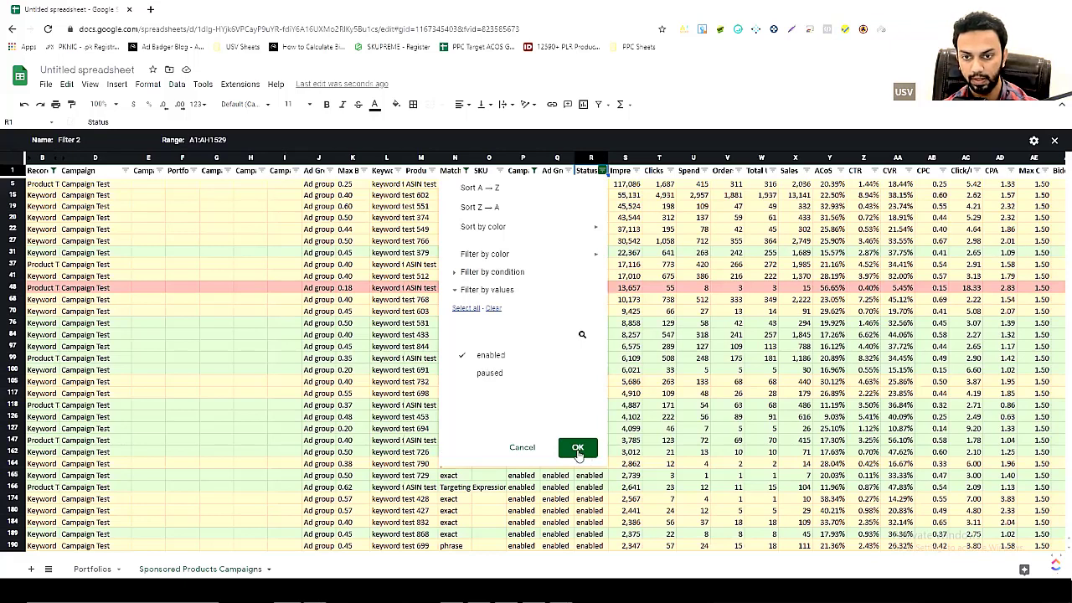
Sort the Campaign column by the light orange 2 fill color
click(125, 170)
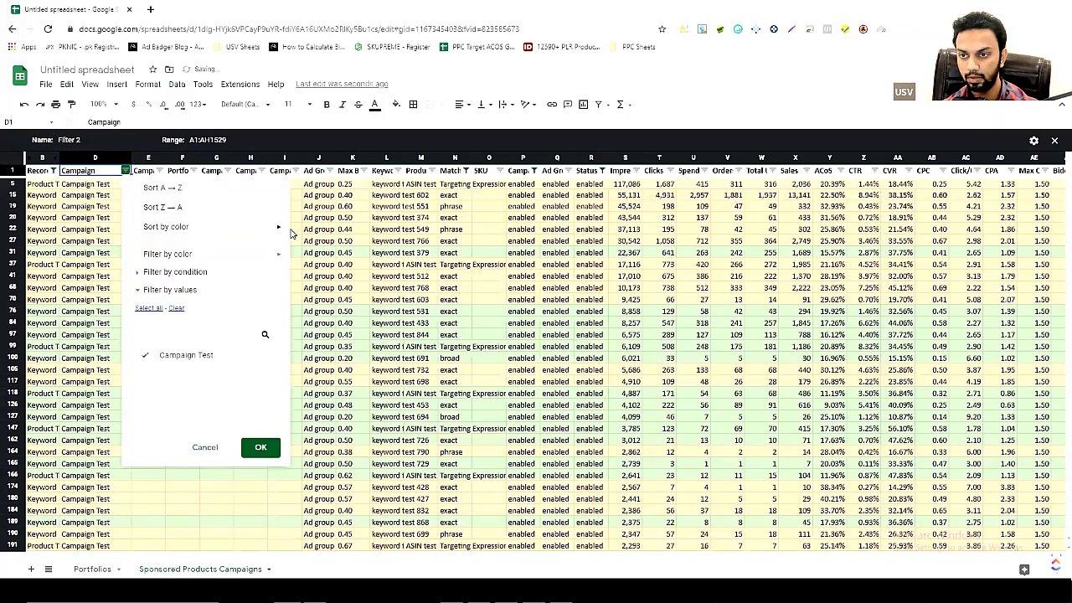
mouse_move(293, 233)
mouse_move(344, 231)
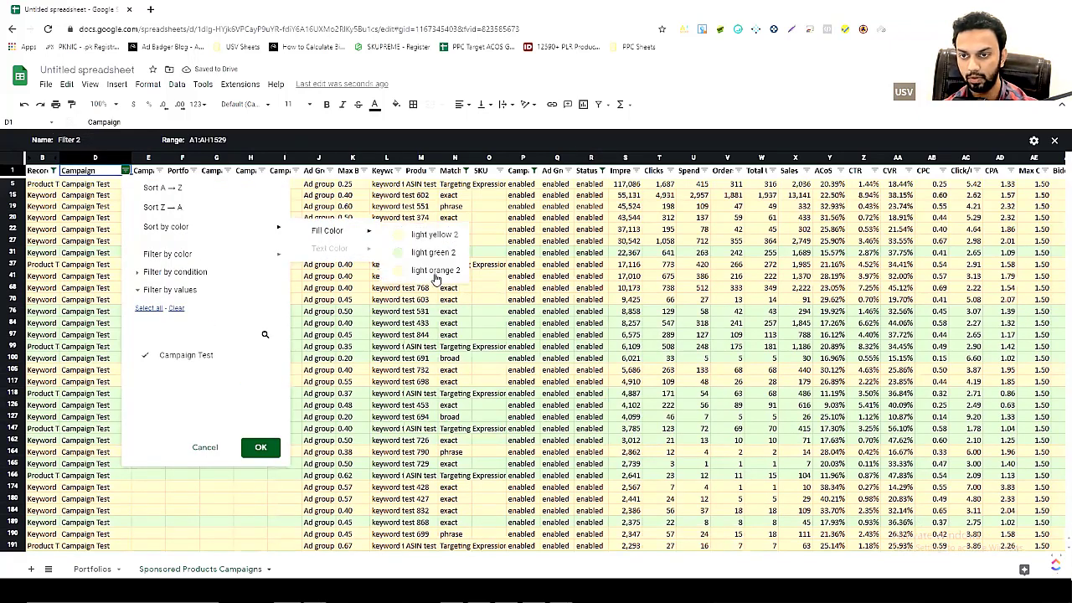
click(434, 270)
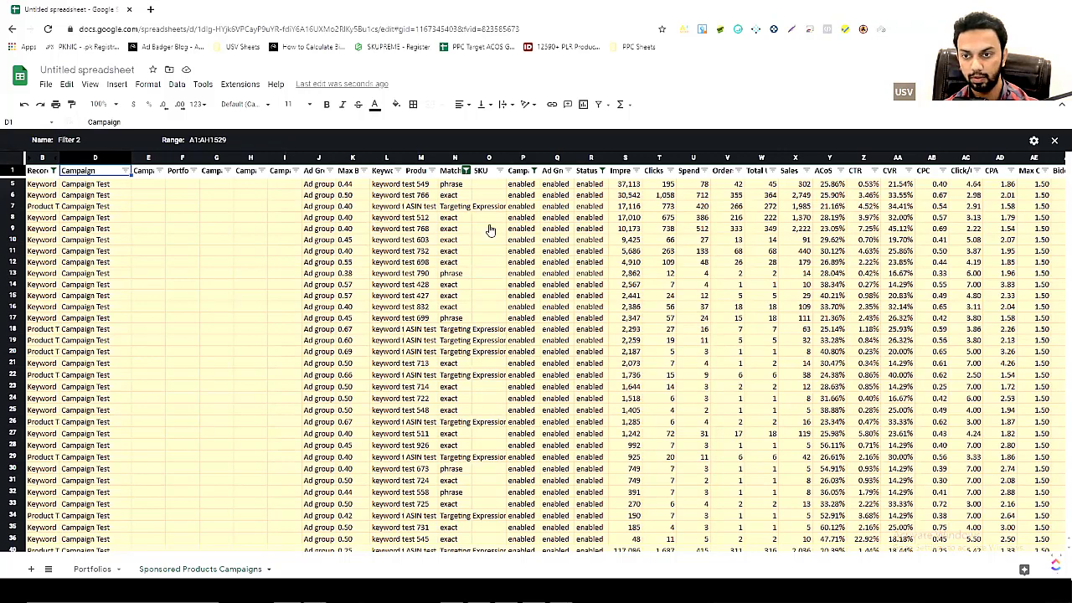
Exclude exact and Targeting Expression from the Match Type filter, keeping only broad and phrase rows
click(466, 170)
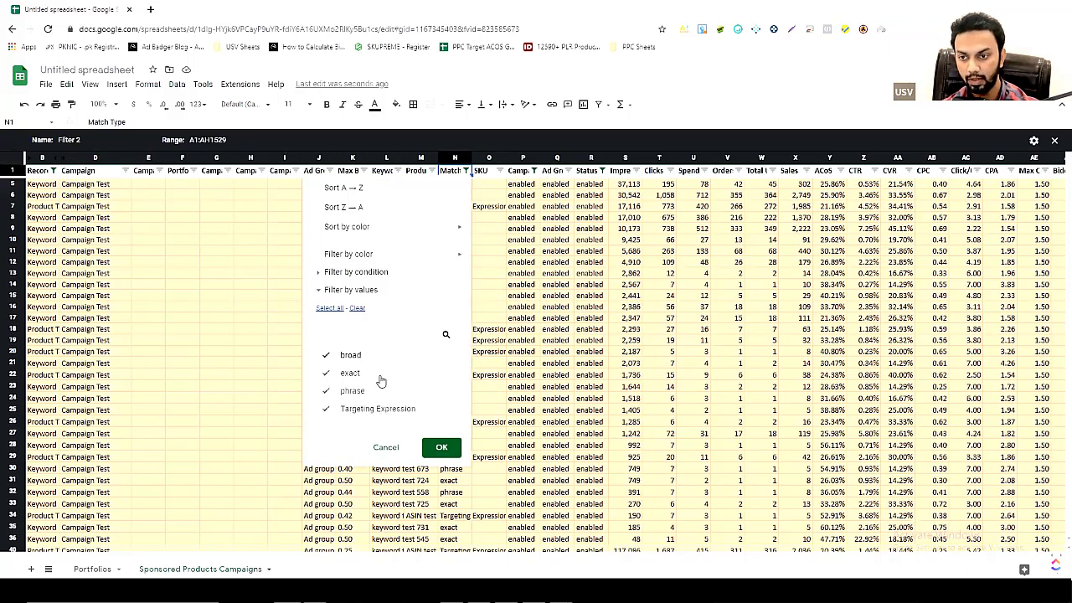
click(371, 378)
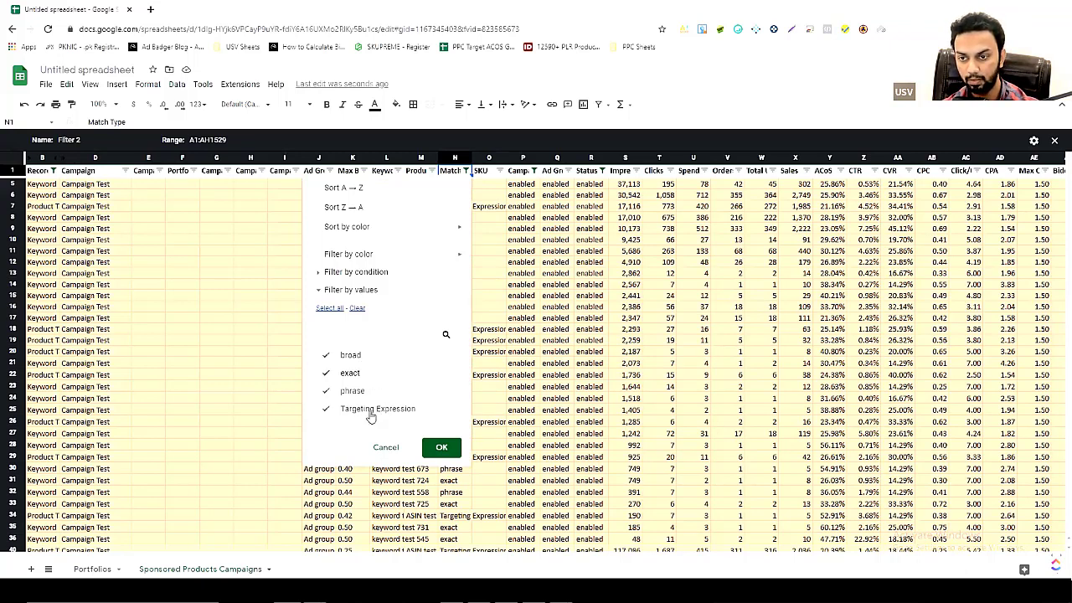
click(368, 406)
scroll(367, 388, down, 2)
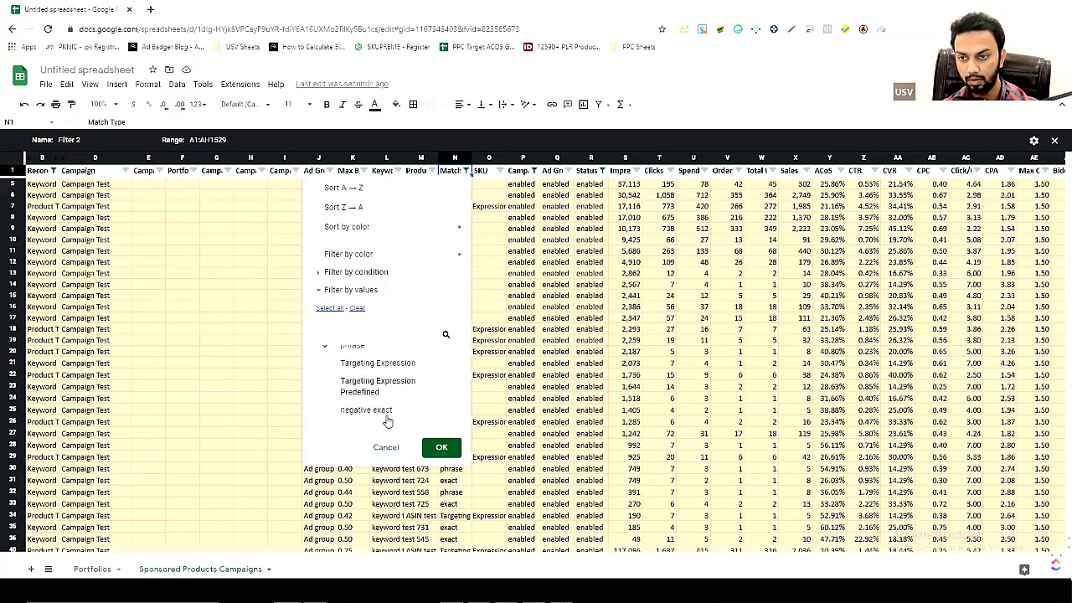
scroll(361, 356, up, 2)
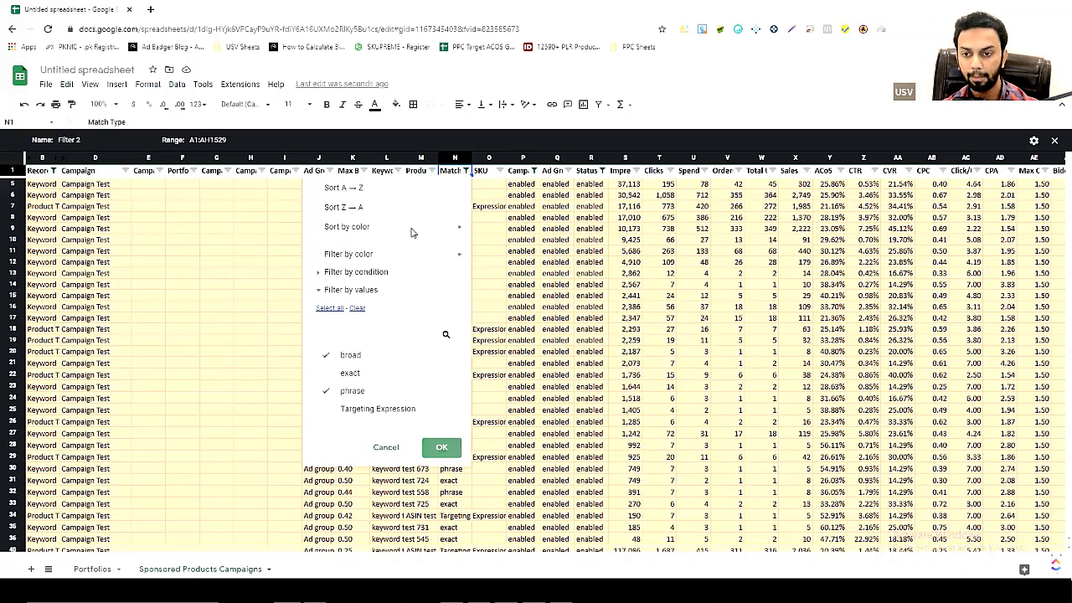
key(Return)
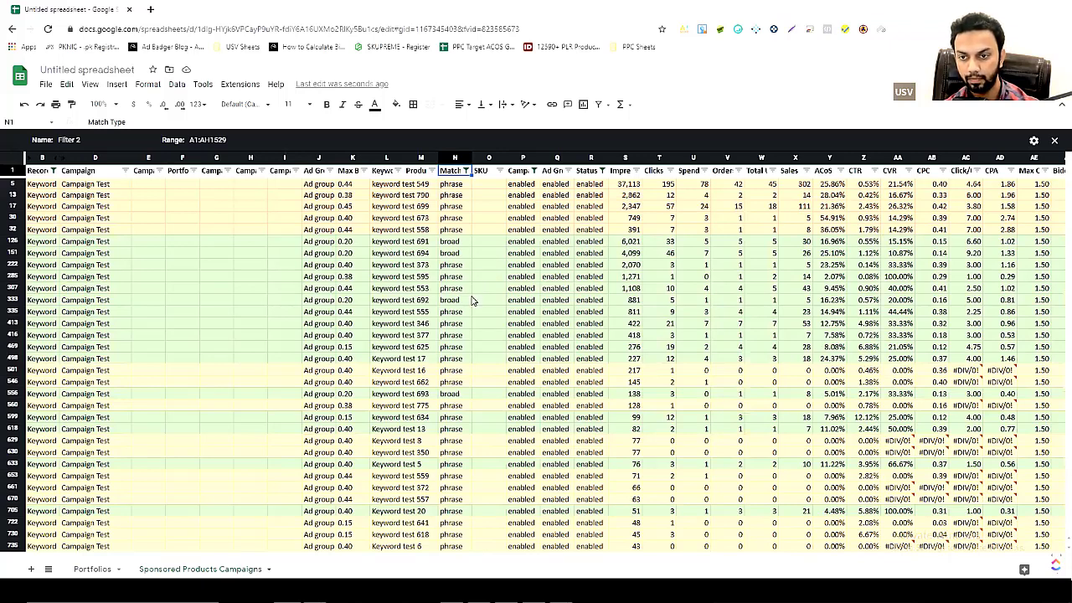
Filter the Campaign column by the light orange 2 fill color
click(124, 171)
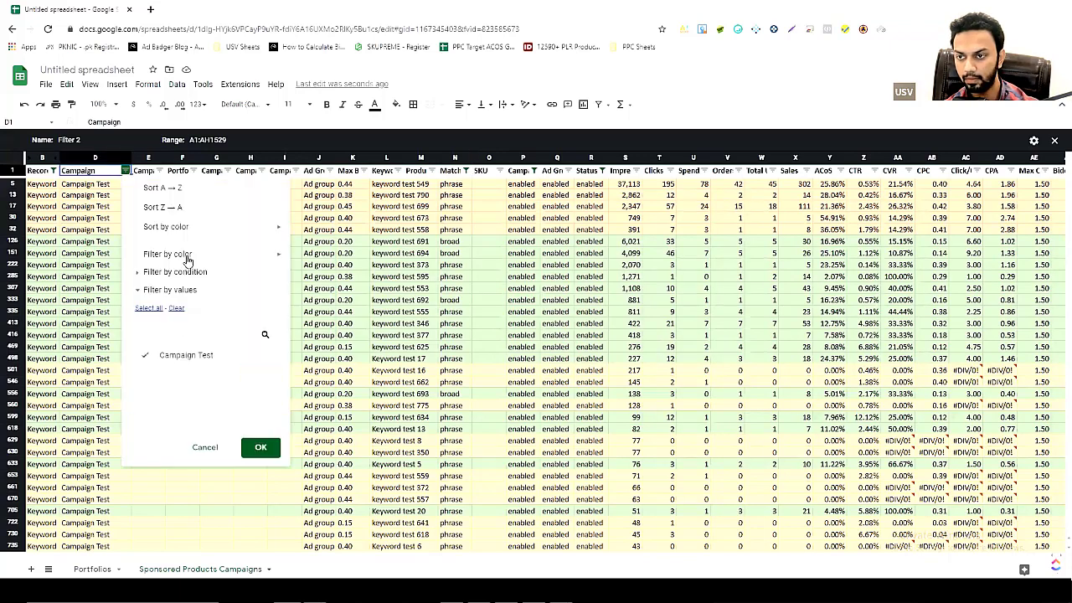
mouse_move(193, 254)
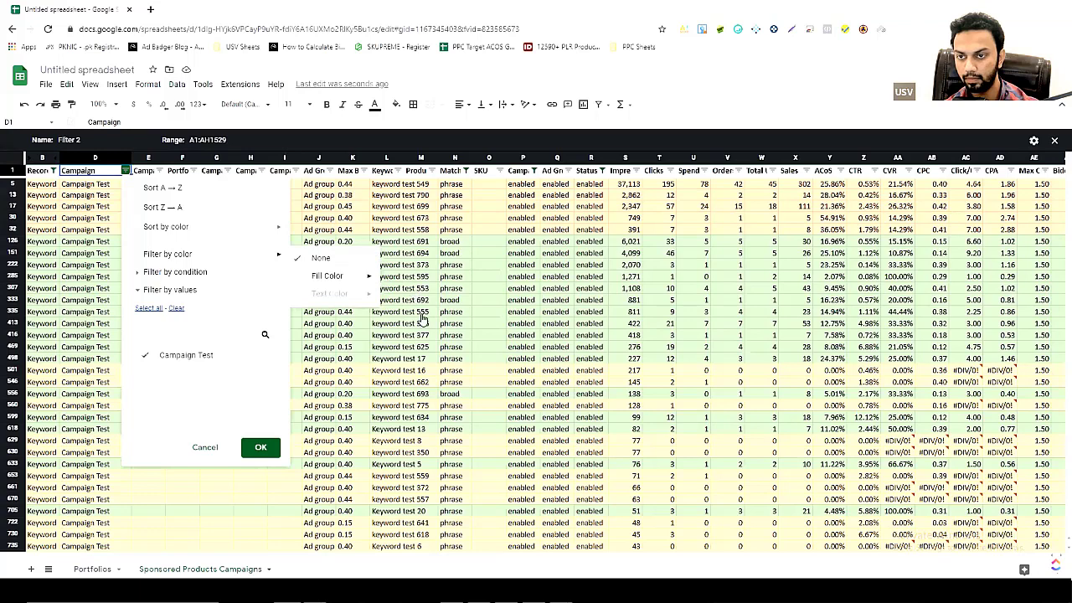
mouse_move(335, 276)
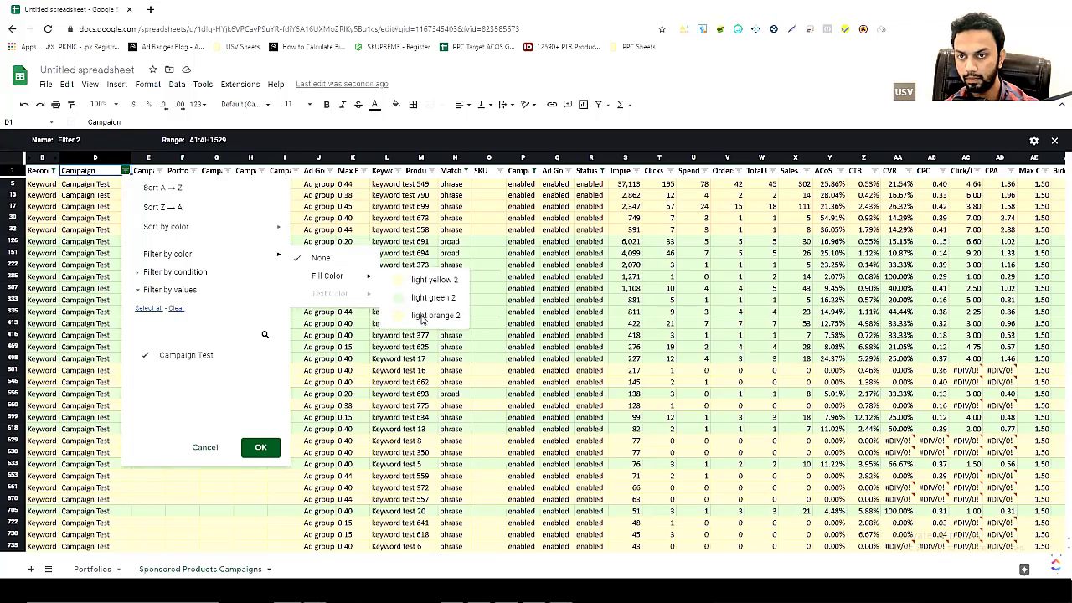
click(423, 280)
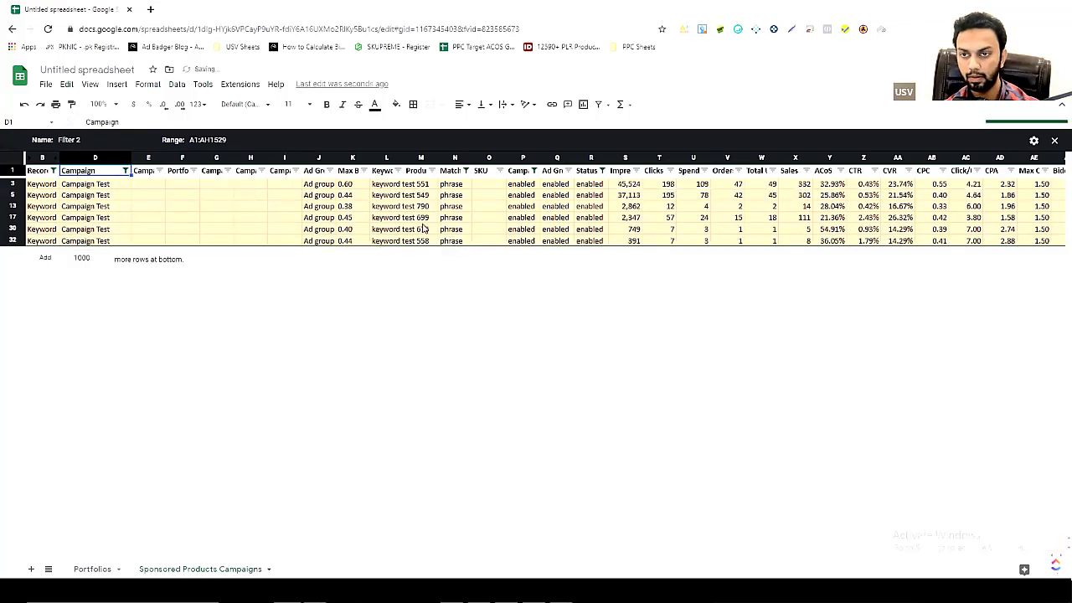
Change the Match Type filter from phrase to exact and Targeting Expression
click(465, 173)
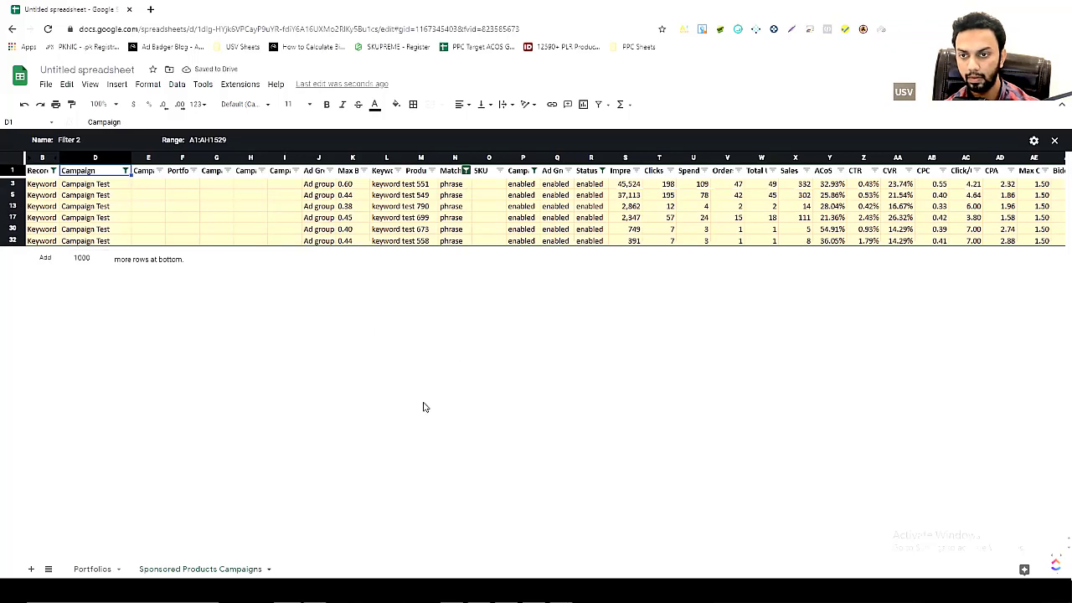
click(442, 447)
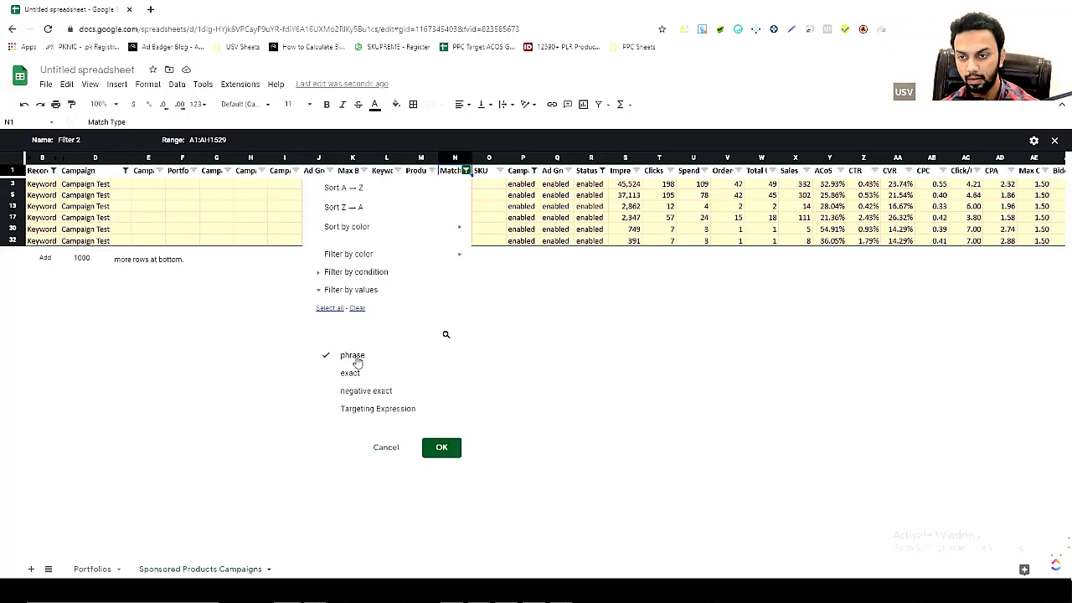
click(371, 381)
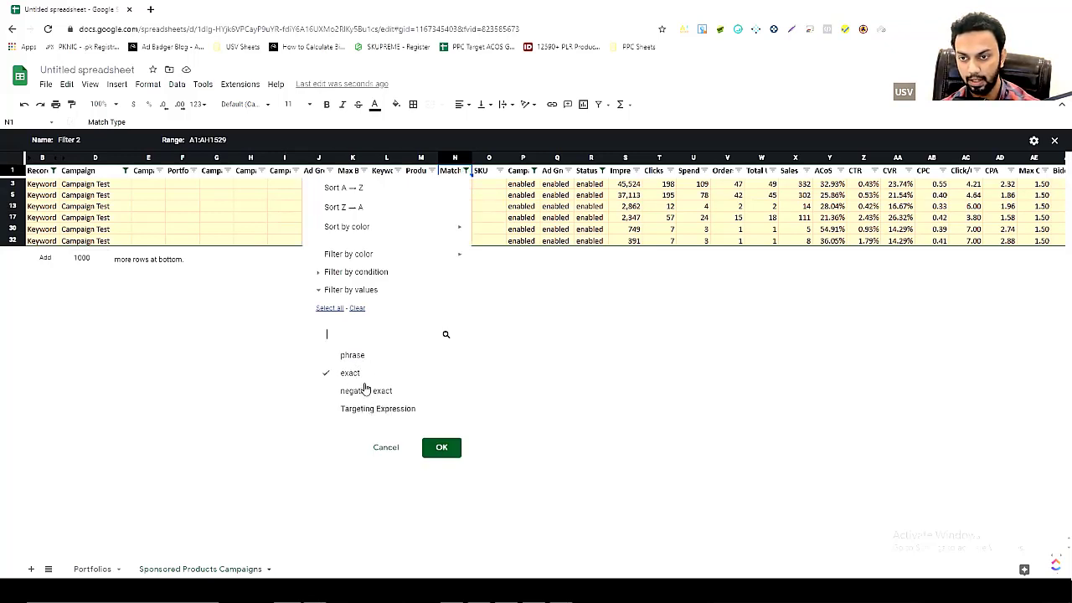
scroll(368, 392, down, 1)
click(395, 399)
scroll(426, 421, down, 1)
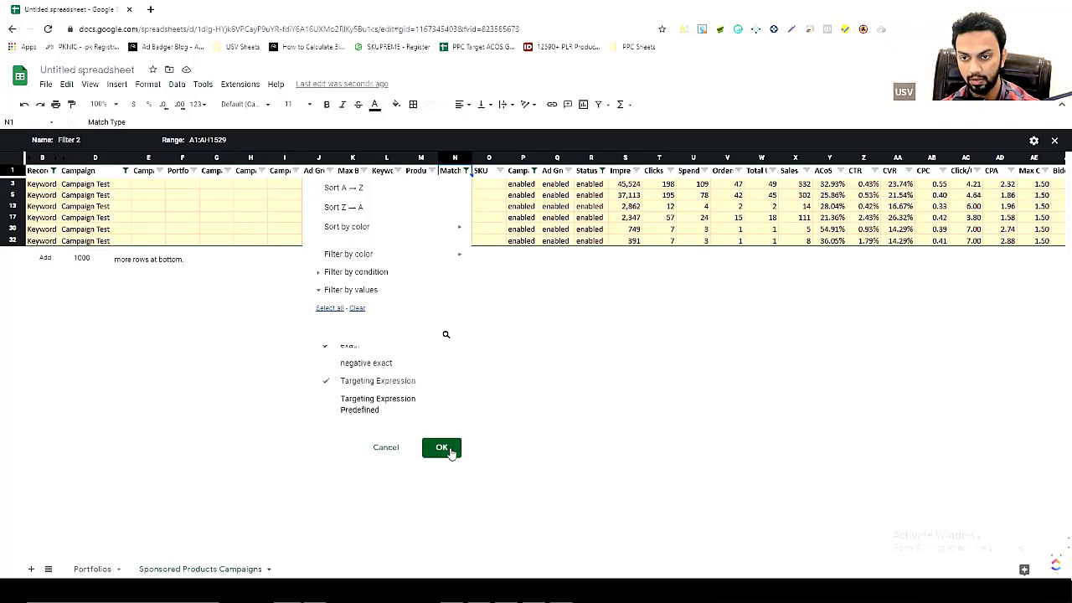
click(449, 452)
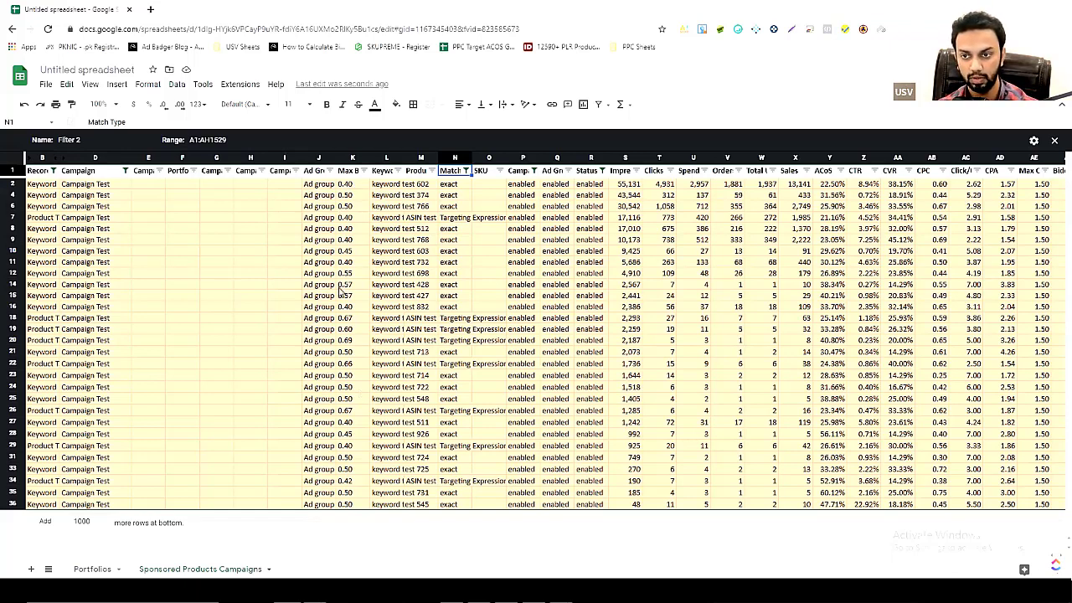
Insert a blank column to the right of the Max Bid column
right_click(352, 160)
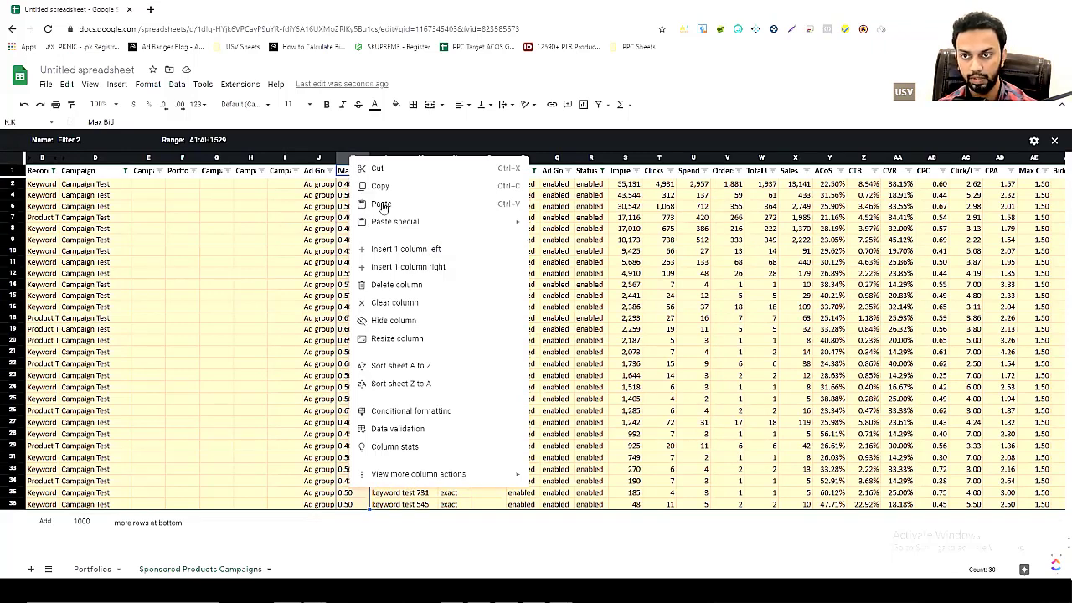
click(390, 273)
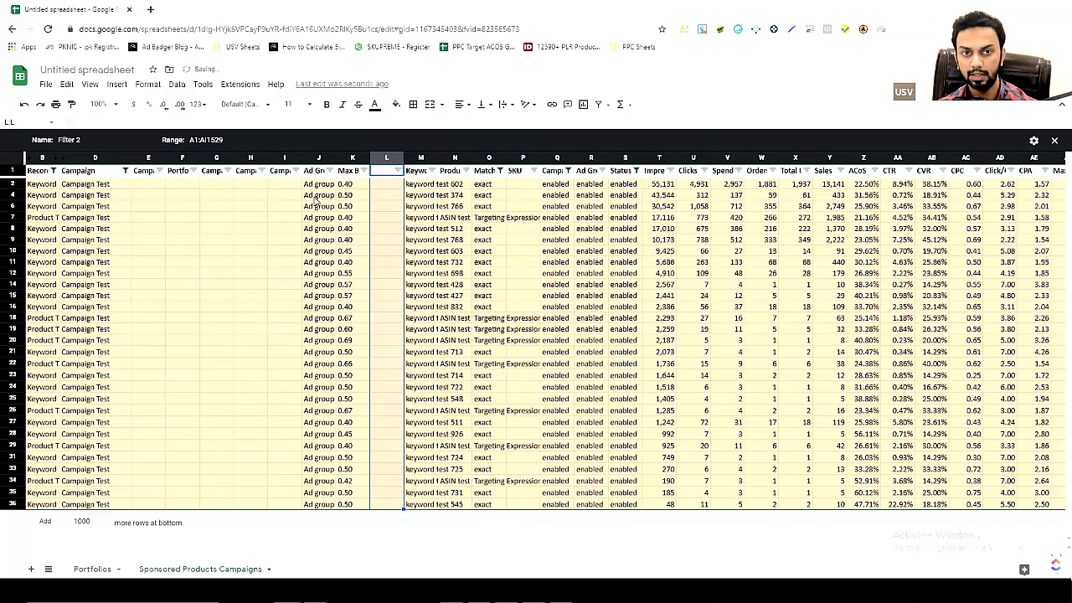
Calculate bids reduced by 15% in the blank column by entering =K2-(K2*0.15) in L2 and filling it down through row 36
click(372, 186)
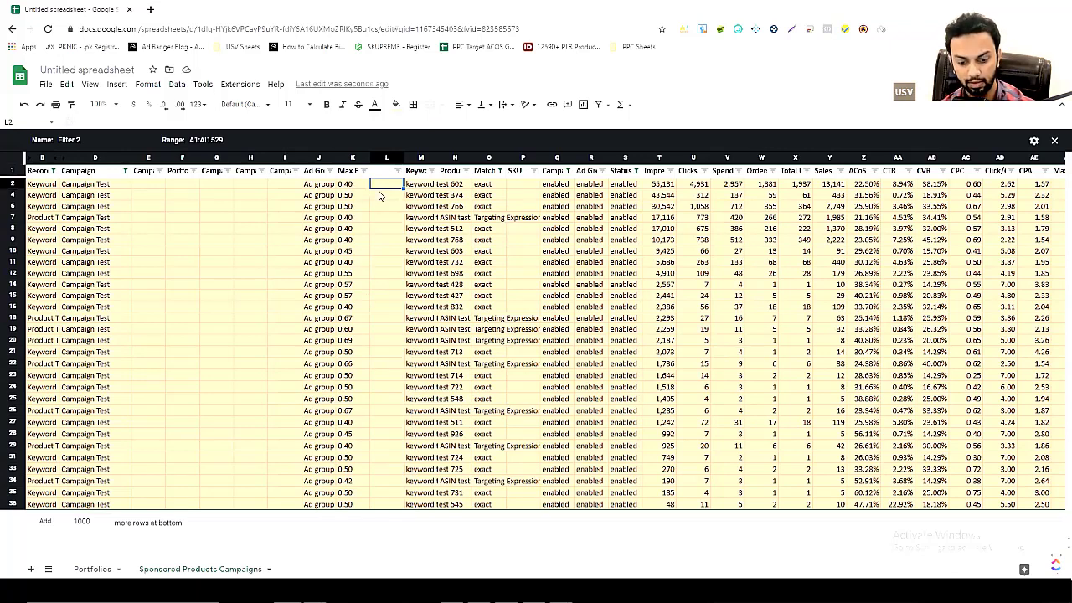
text(=)
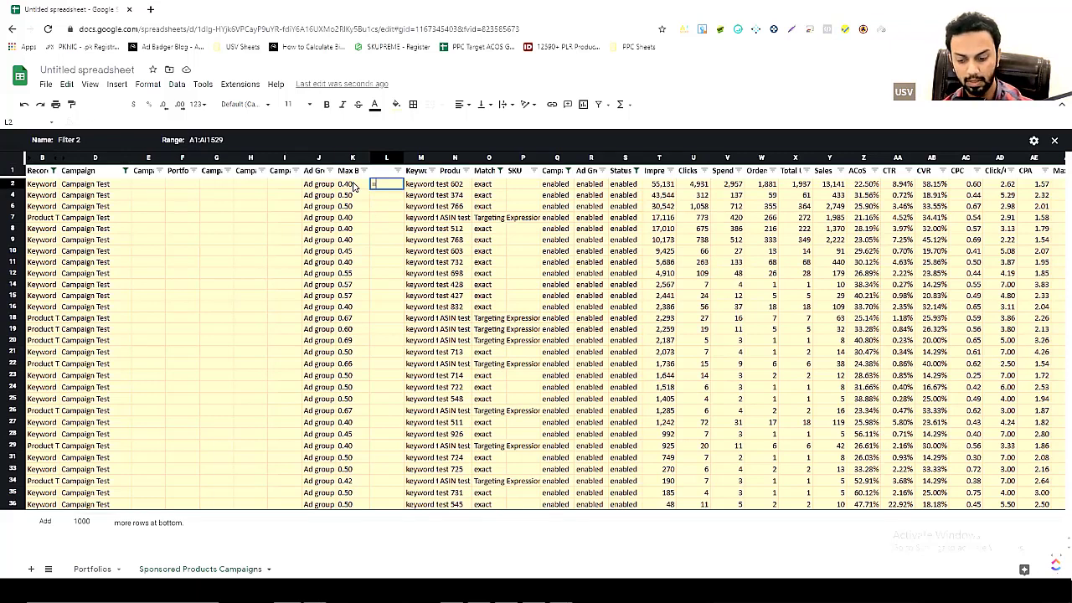
click(353, 185)
text(-)
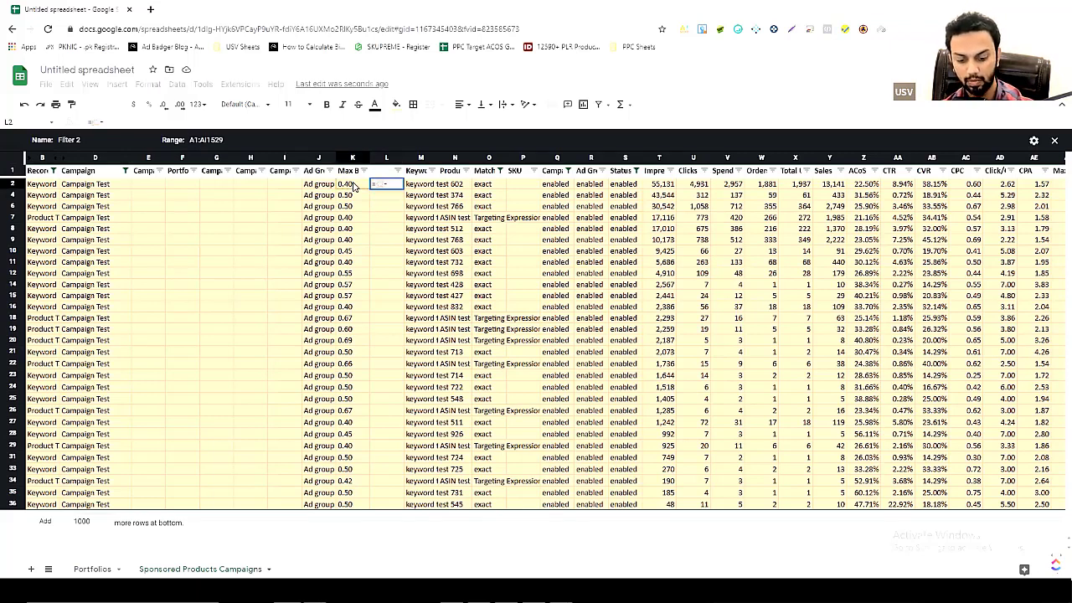
text(0.10)
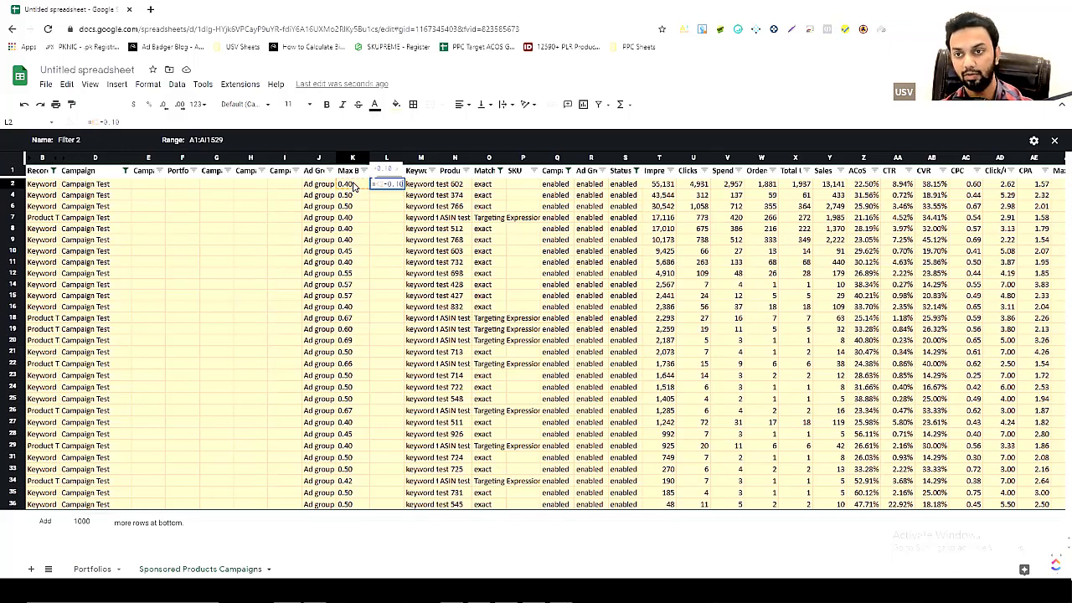
key(BackSpace)
key(BackSpace)
key(BackSpace)
key(BackSpace)
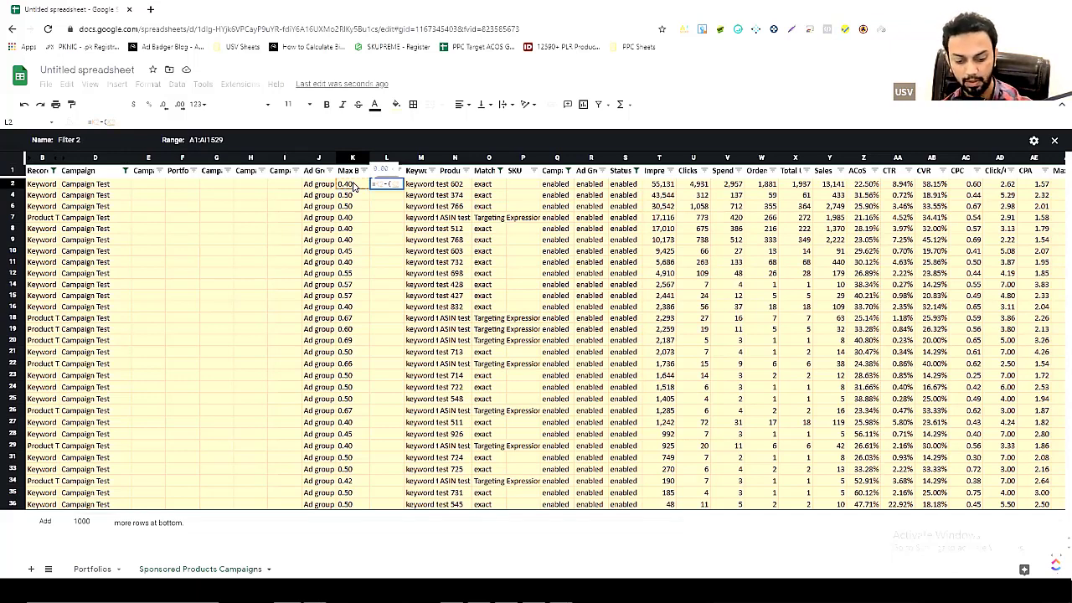
text(K)
text(2*0.)
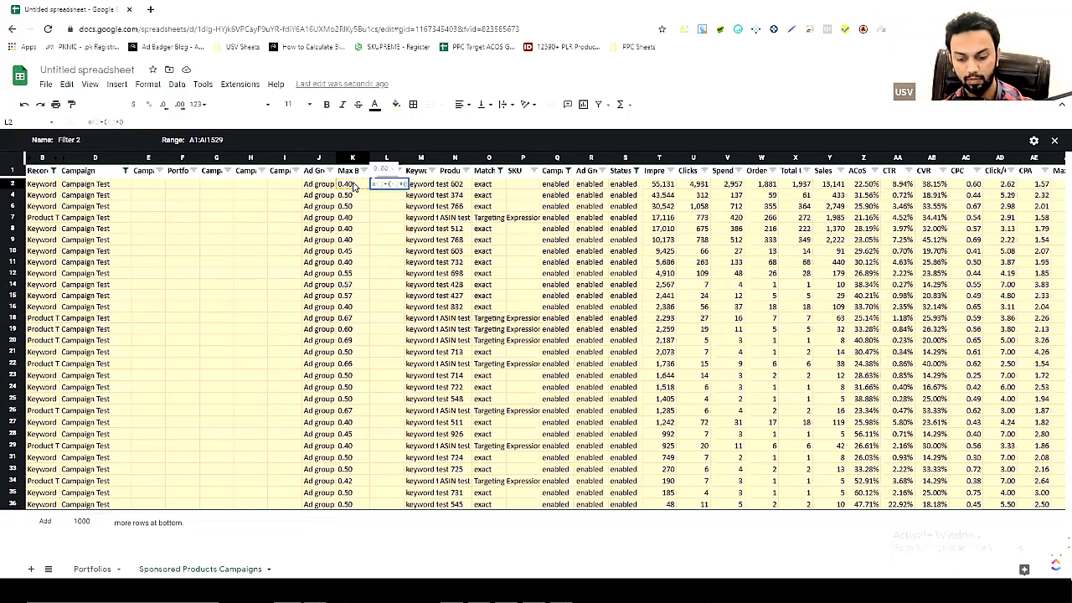
text(15)
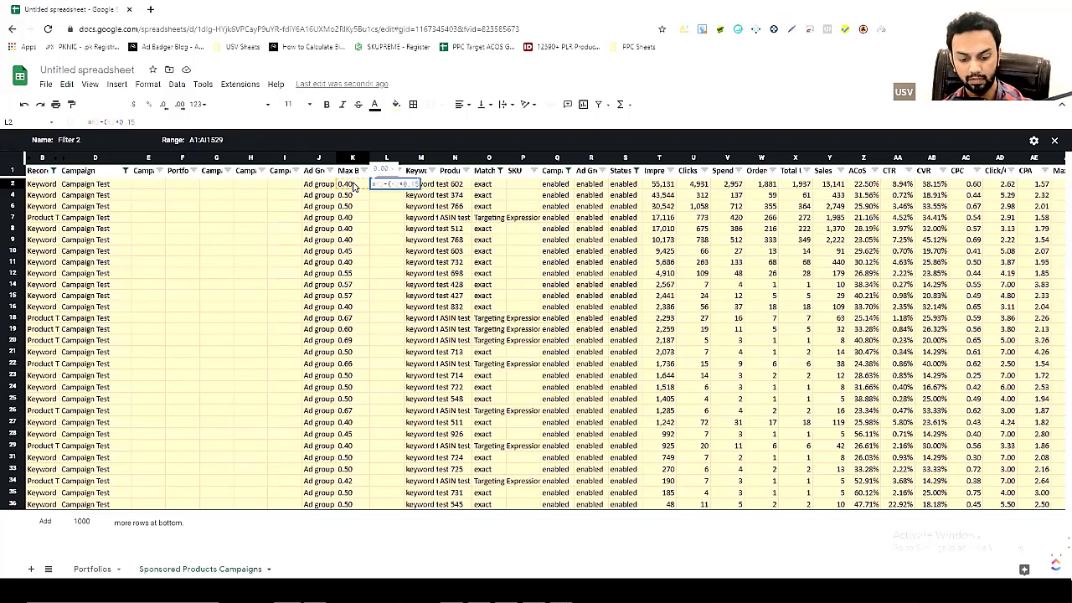
text())
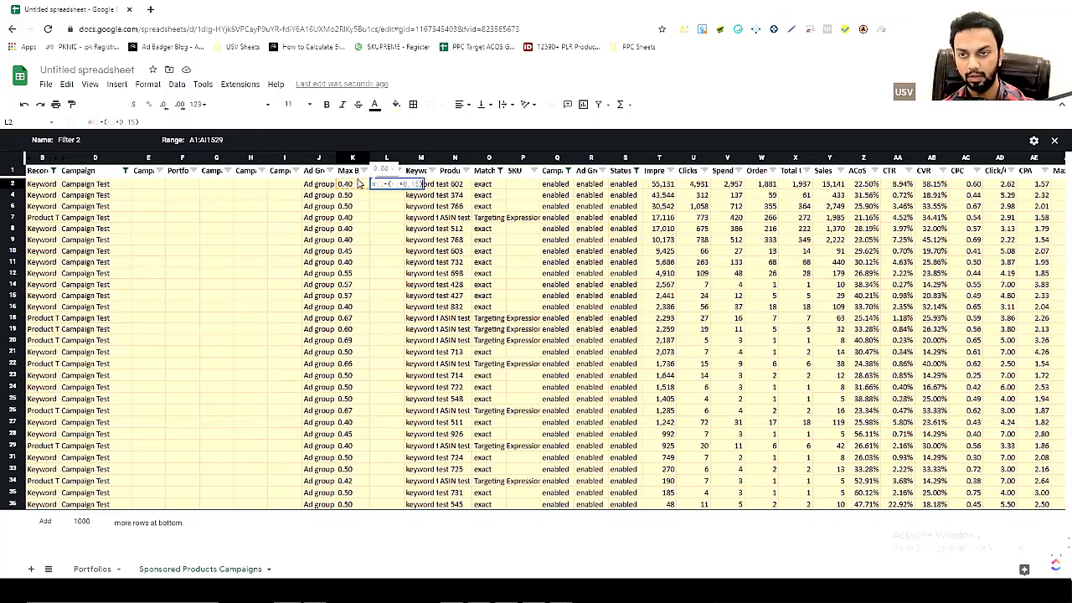
key(Return)
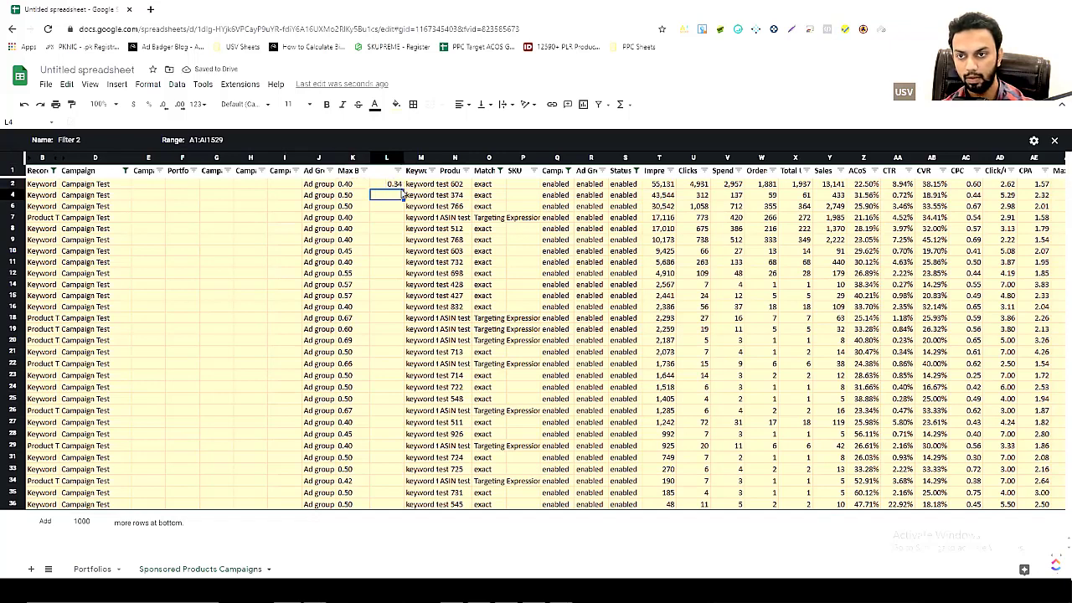
click(400, 187)
drag(403, 189, 409, 495)
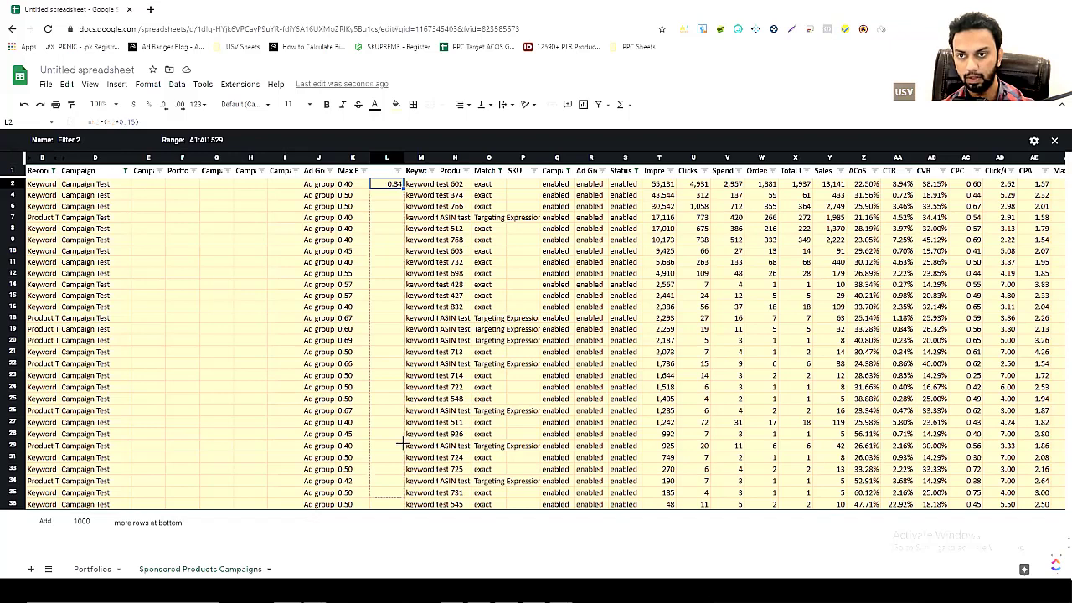
Copy the calculated bids into the Max Bid column from K2 as values only, and delete helper column L
right_click(384, 182)
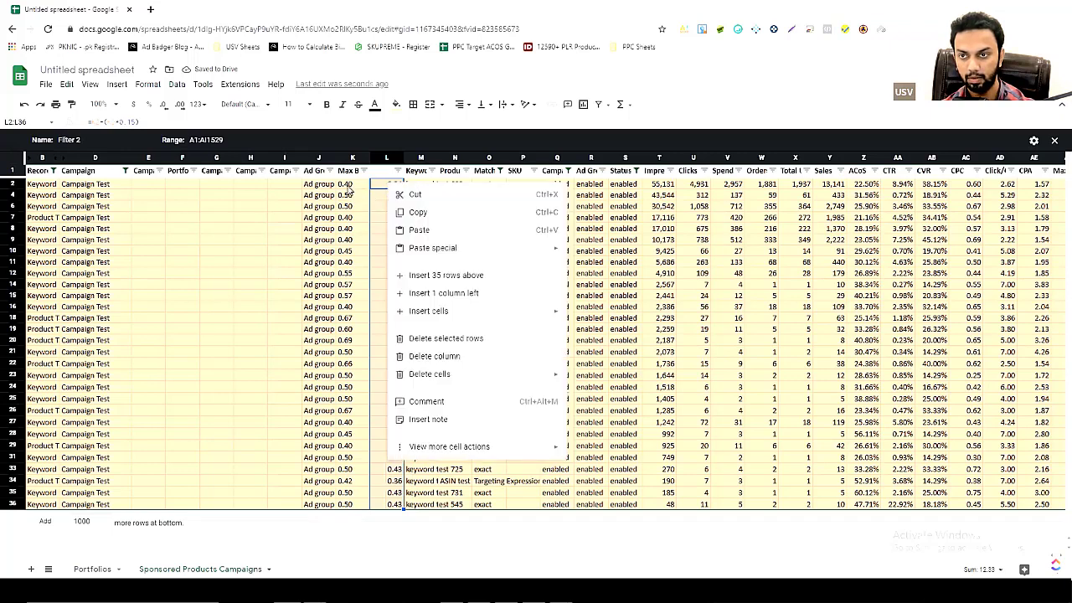
key(Escape)
click(355, 186)
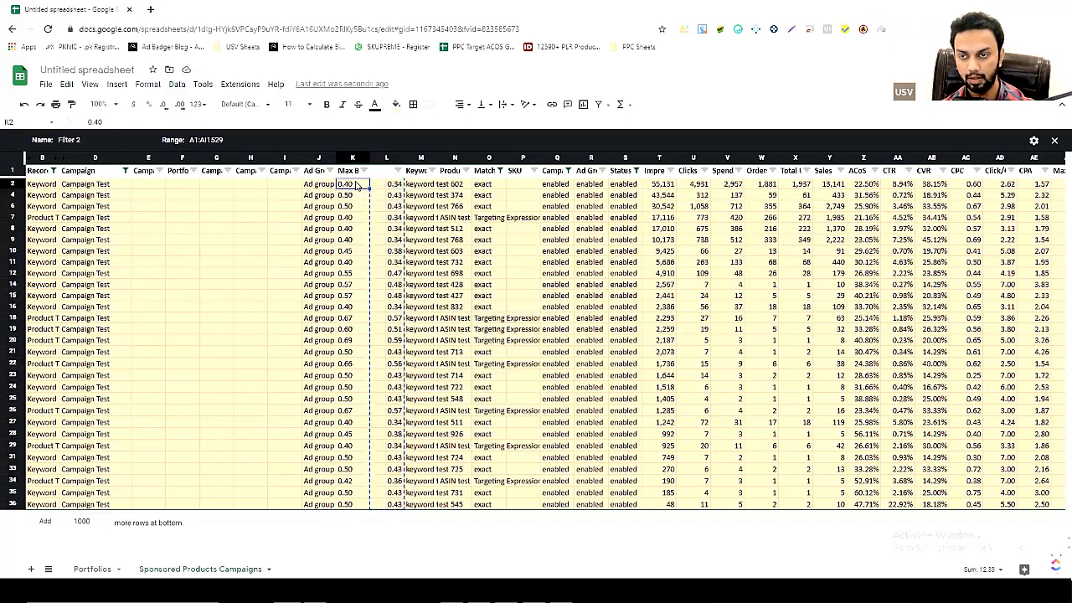
right_click(357, 185)
mouse_move(392, 253)
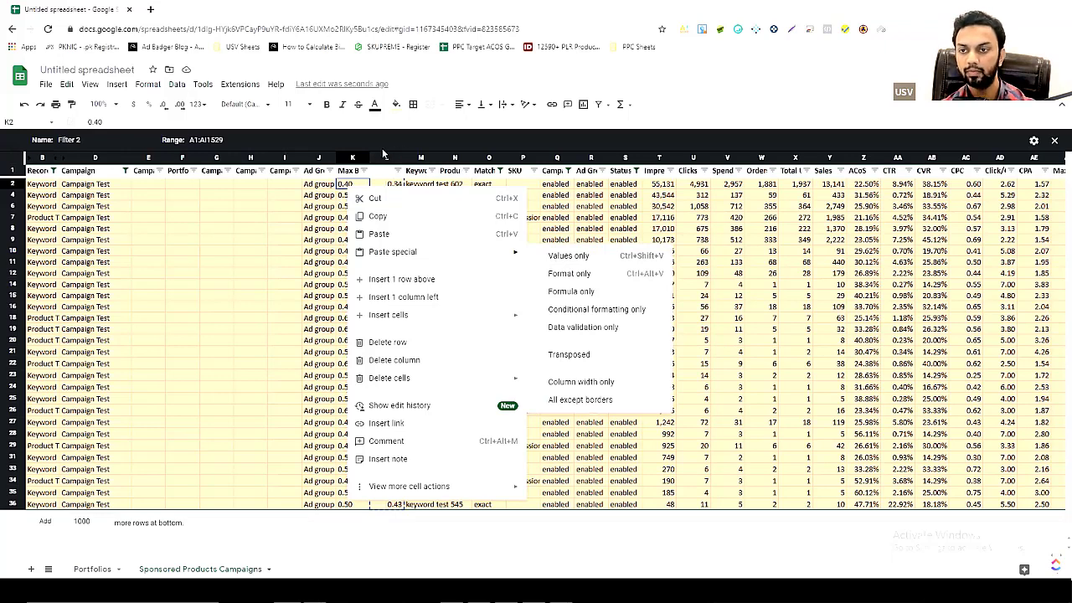
key(ctrl+shift+v)
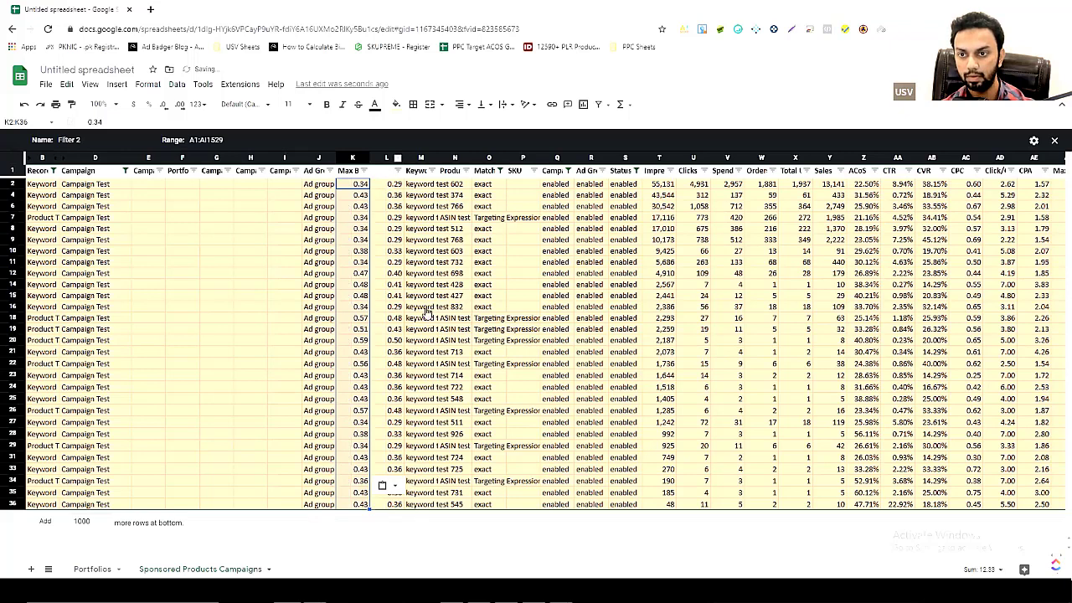
right_click(383, 157)
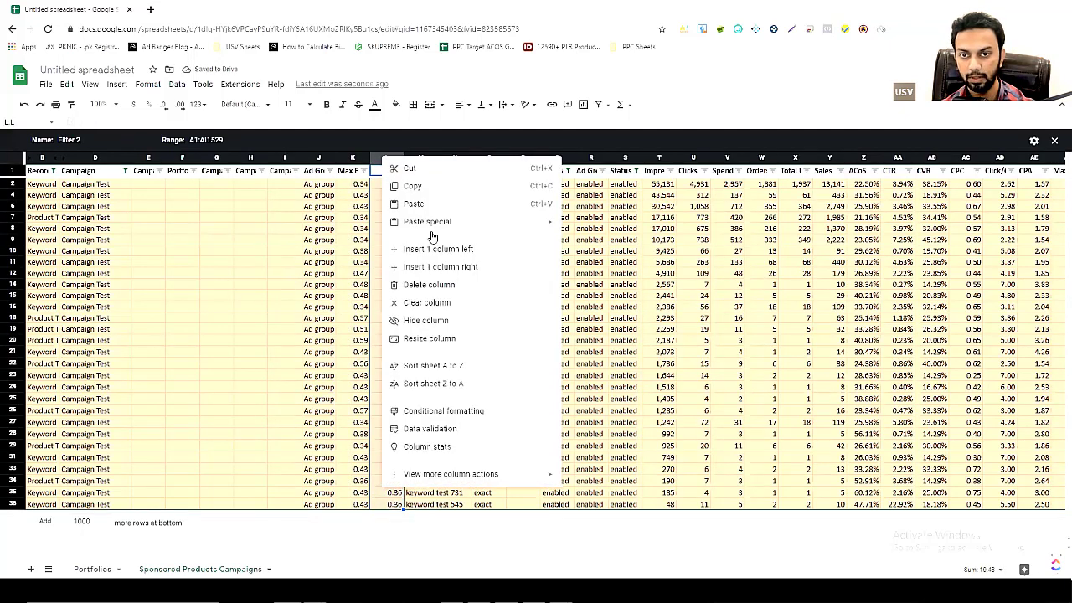
key(d)
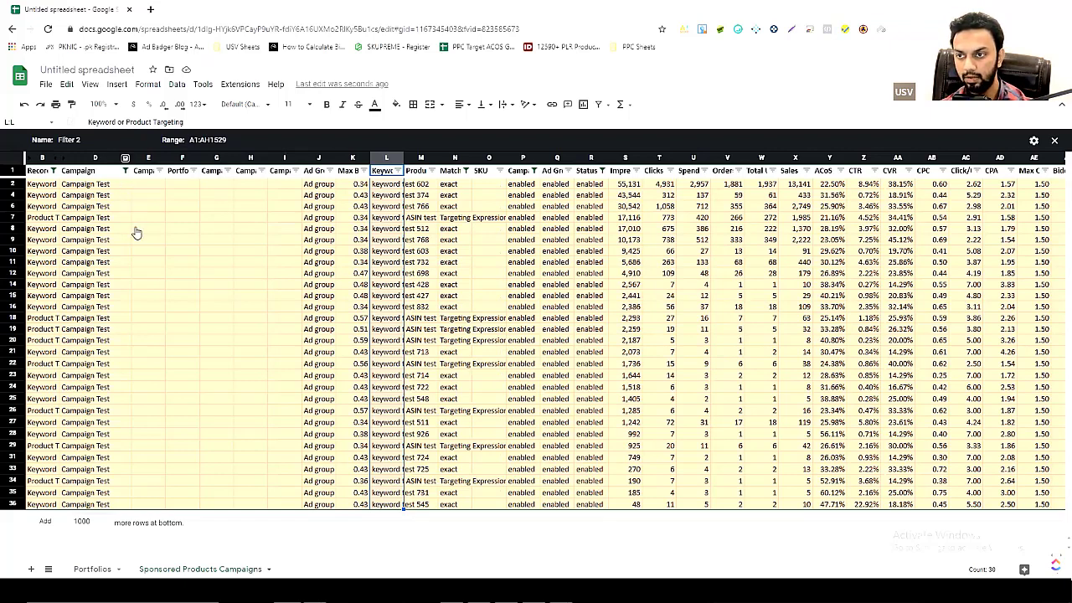
Change the Campaign column's fill color filter to light green 2
click(94, 158)
click(124, 157)
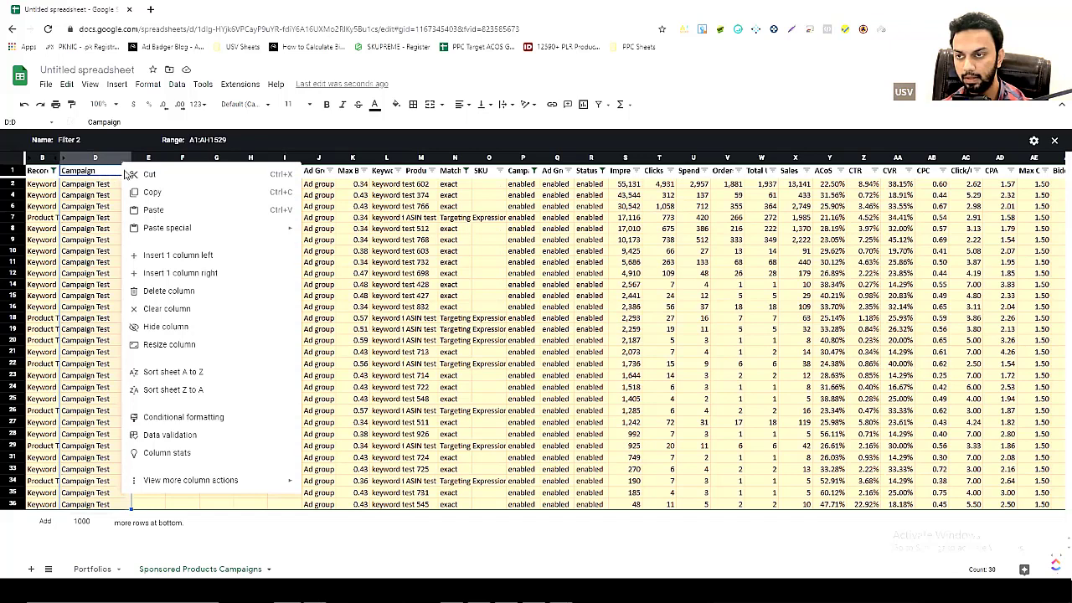
click(126, 216)
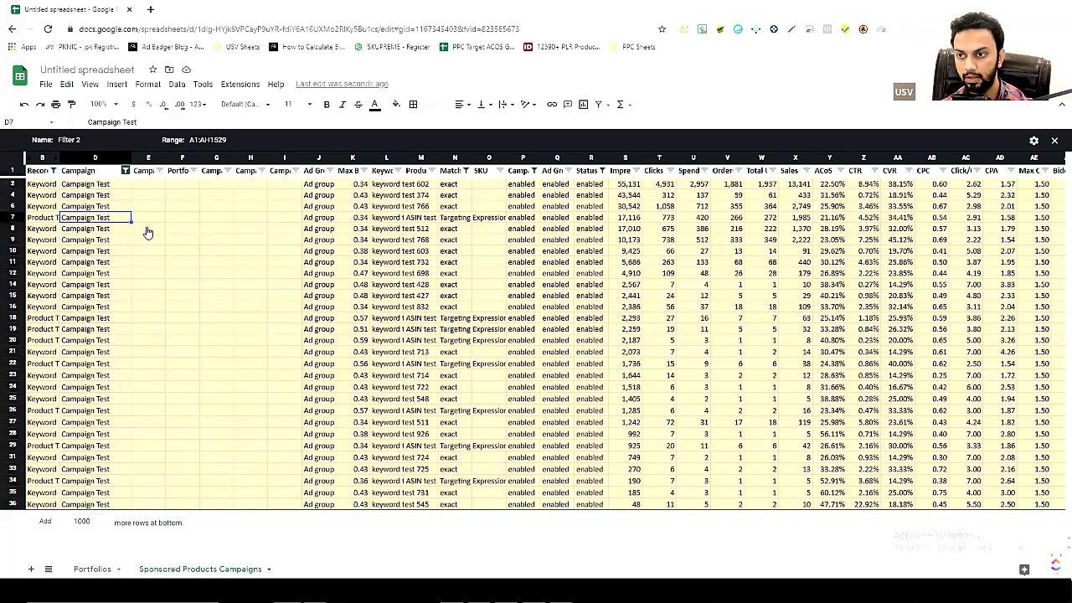
click(125, 170)
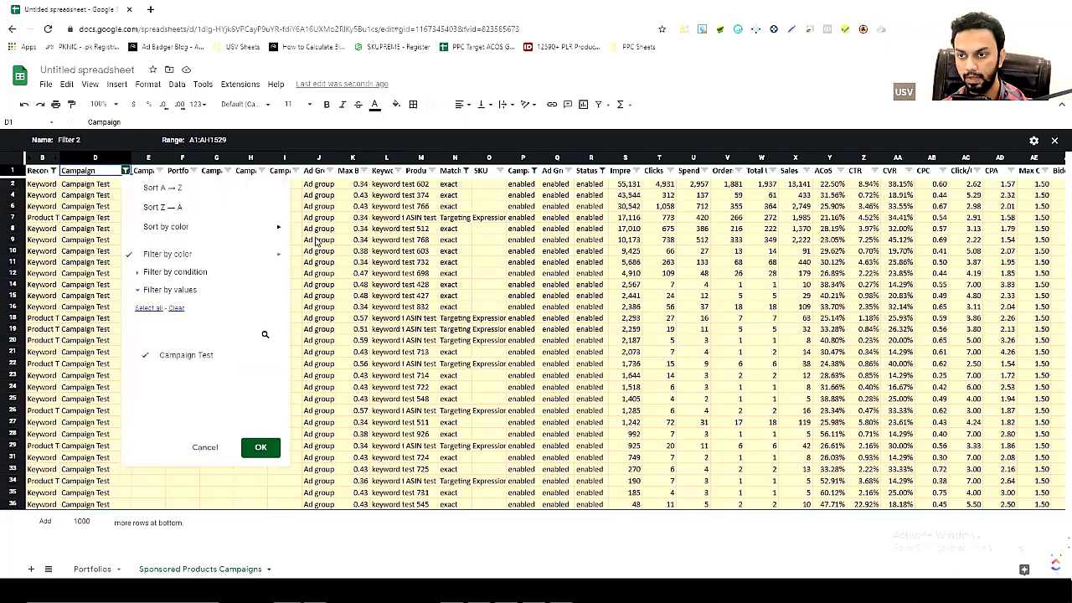
mouse_move(235, 260)
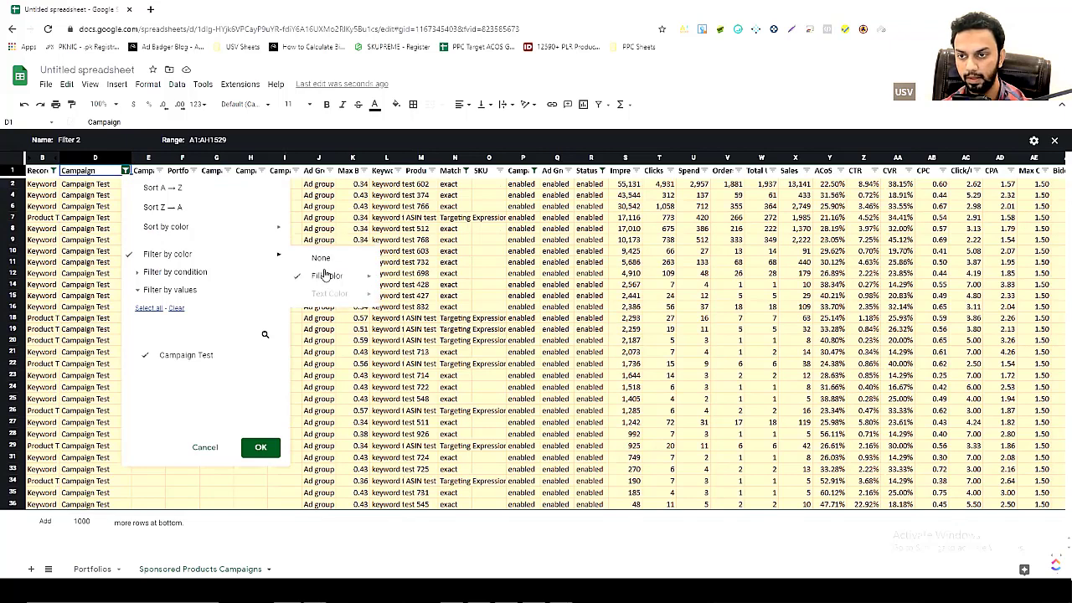
mouse_move(326, 276)
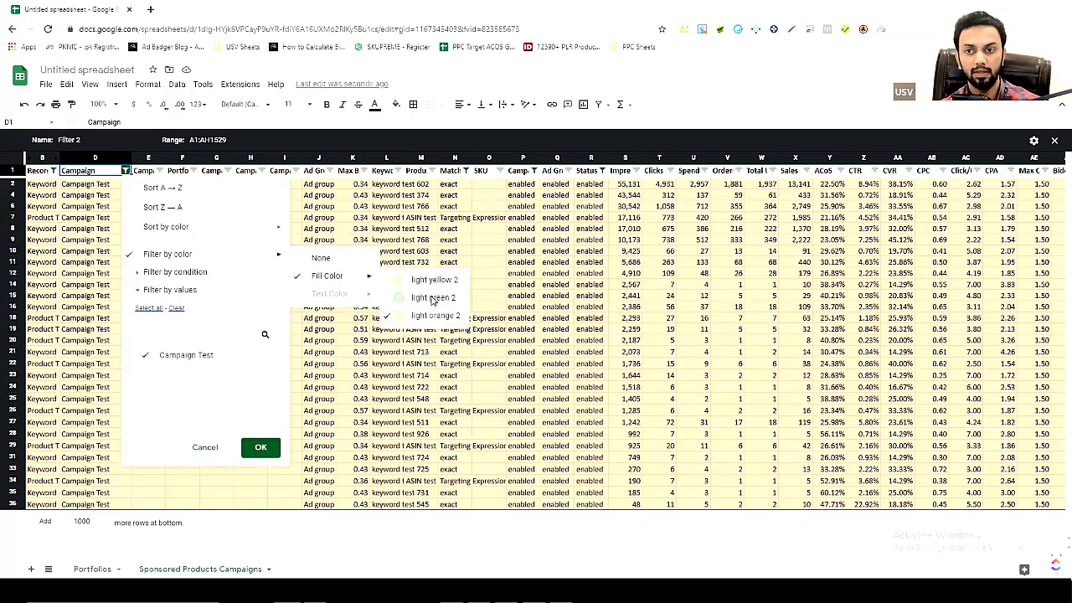
click(432, 298)
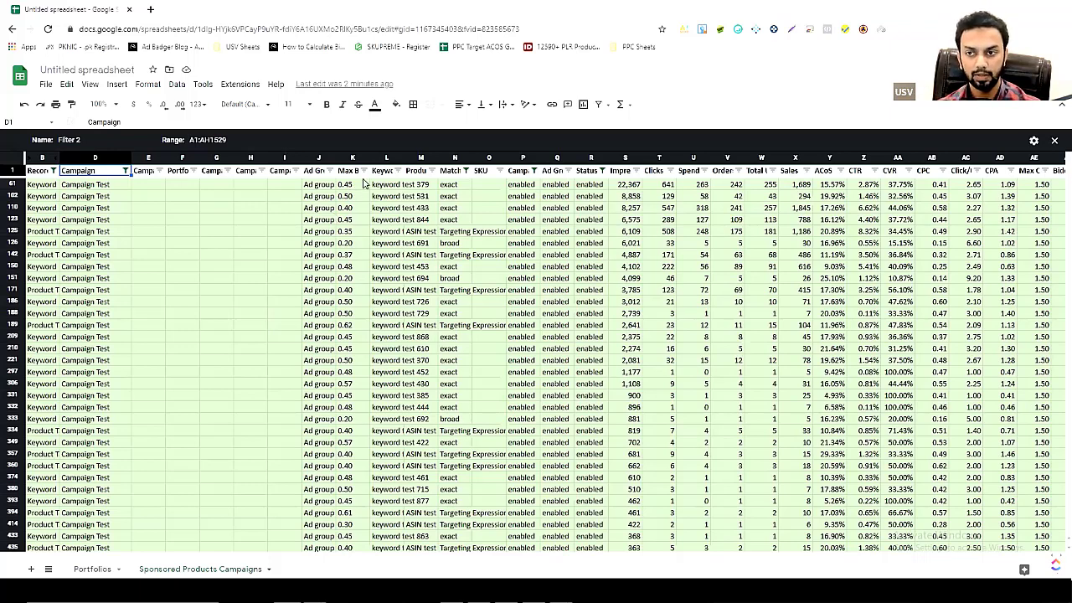
Switch the Campaign column's fill color filter to light yellow 2
click(125, 159)
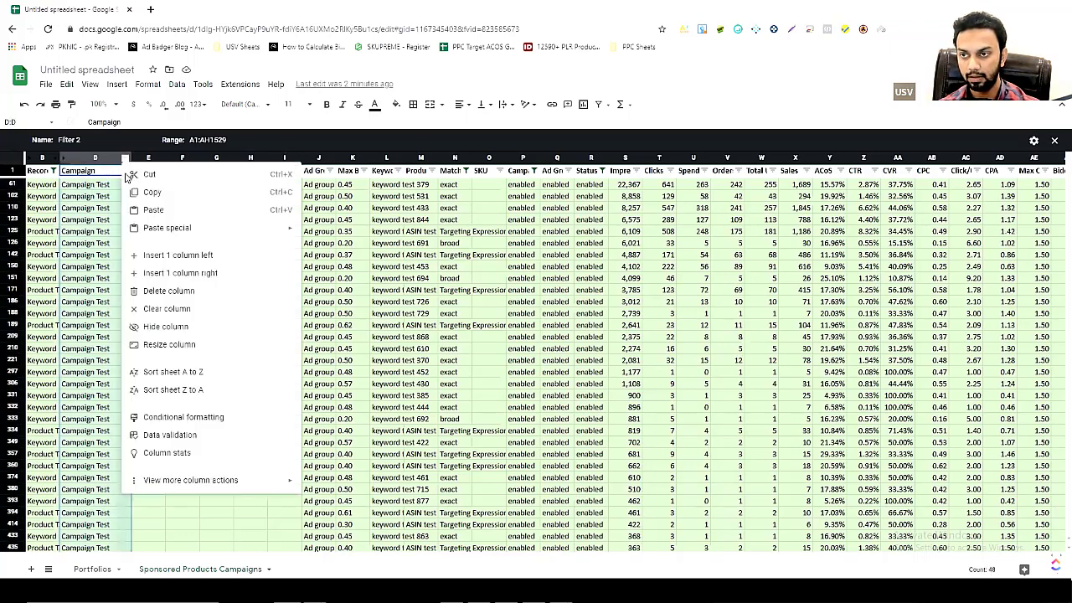
click(126, 174)
click(124, 171)
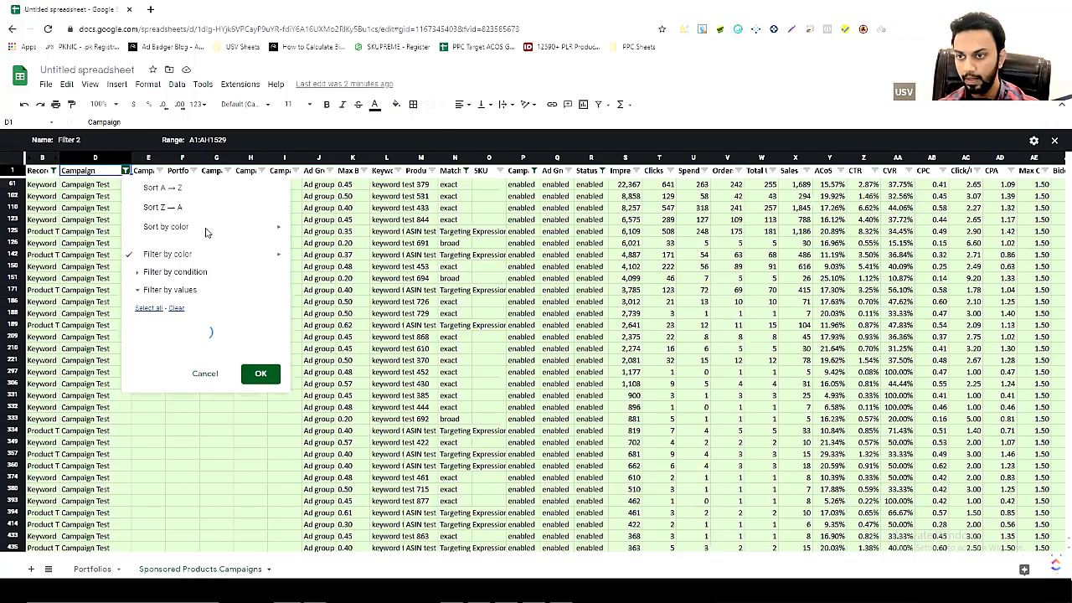
mouse_move(255, 254)
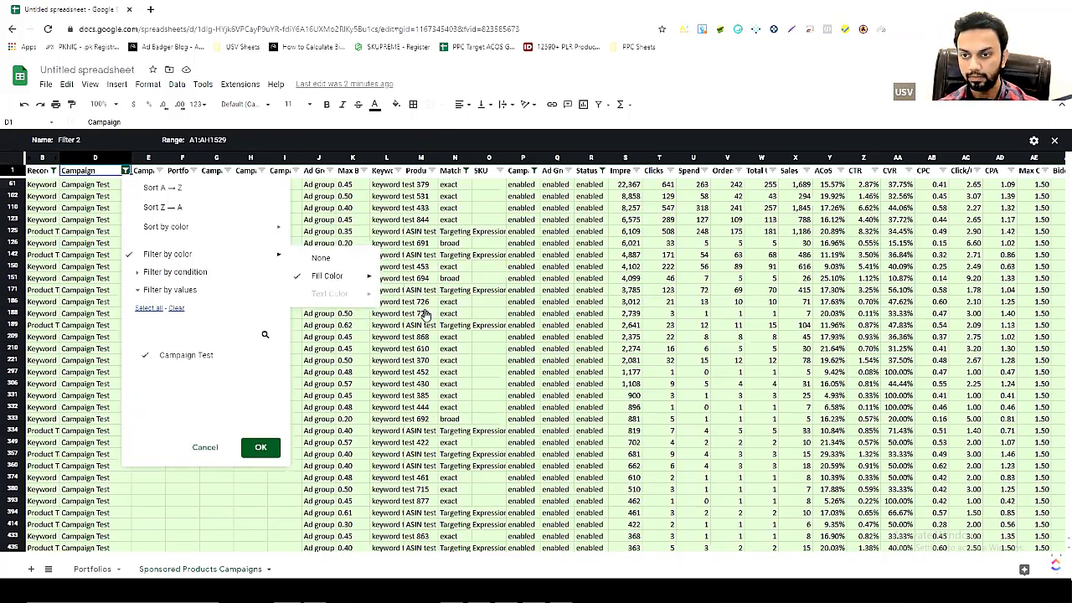
mouse_move(360, 276)
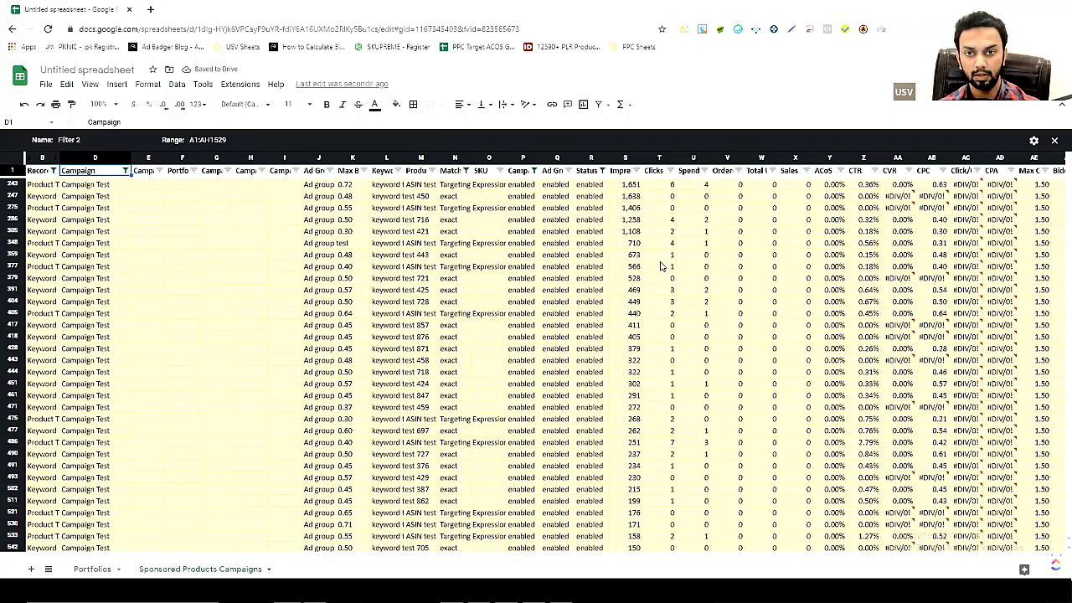
click(671, 170)
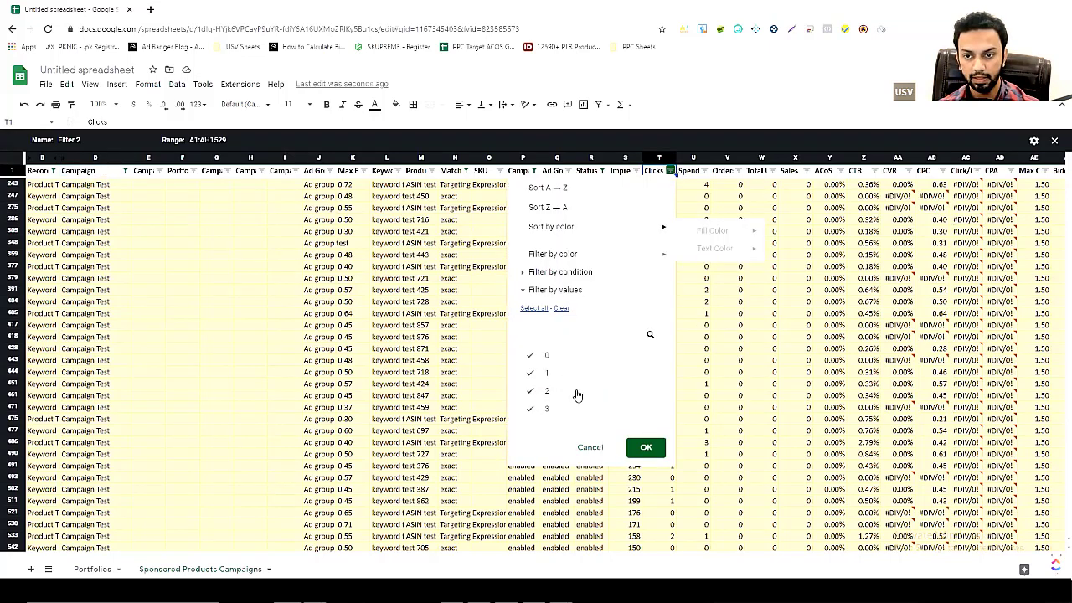
scroll(546, 406, down, 2)
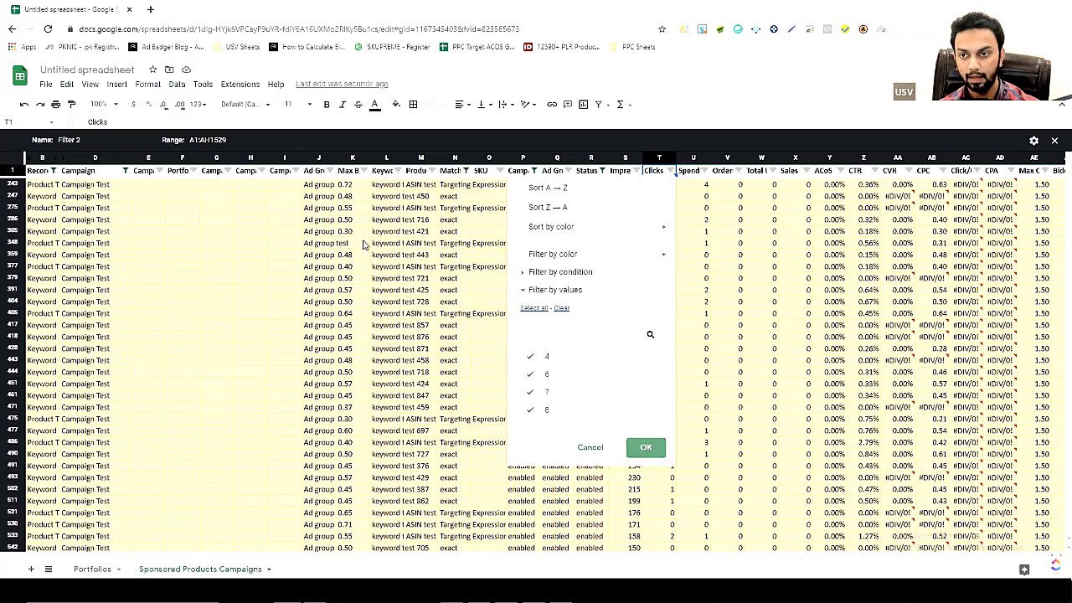
key(Escape)
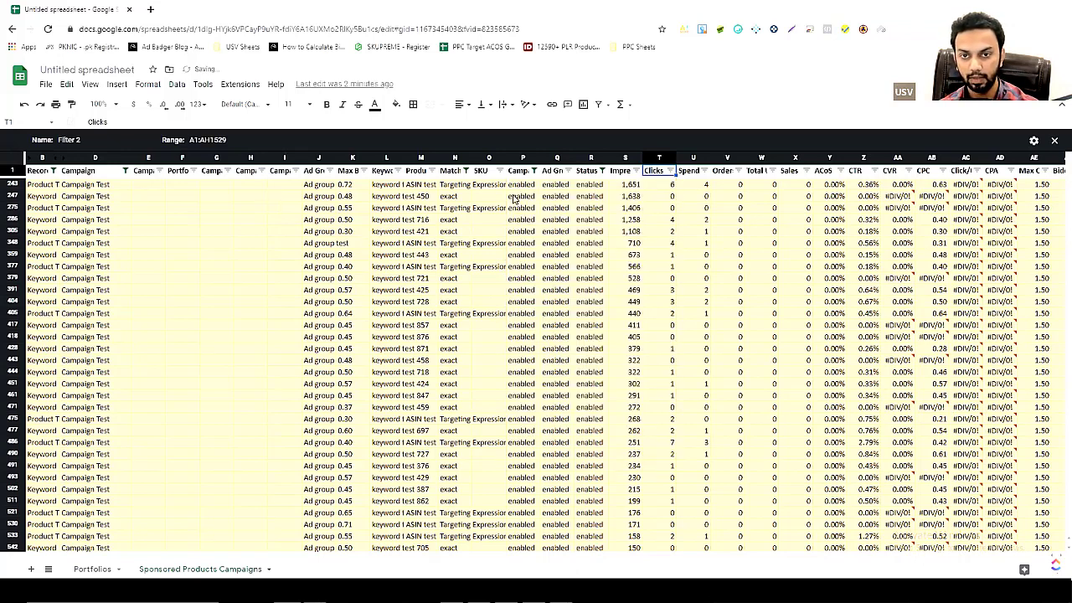
Filter the Clicks column to show only rows with 0 clicks
click(672, 170)
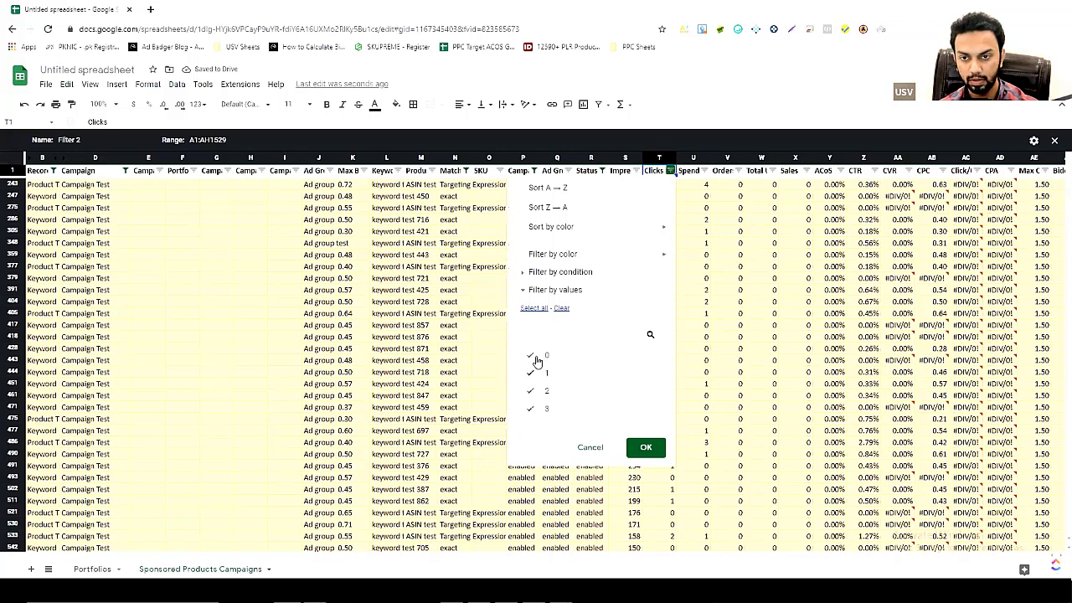
click(561, 307)
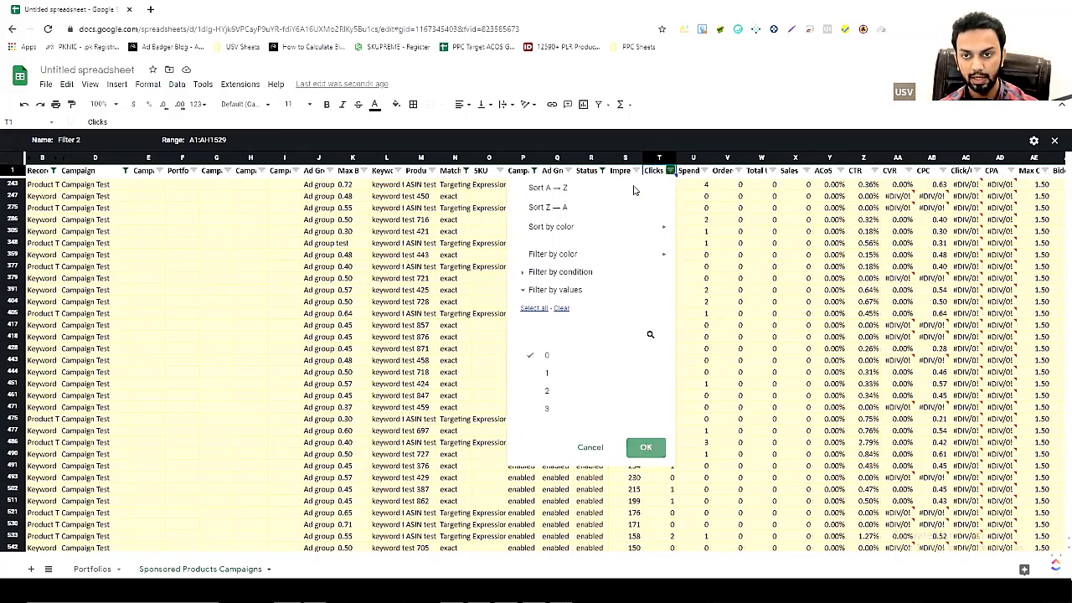
key(Return)
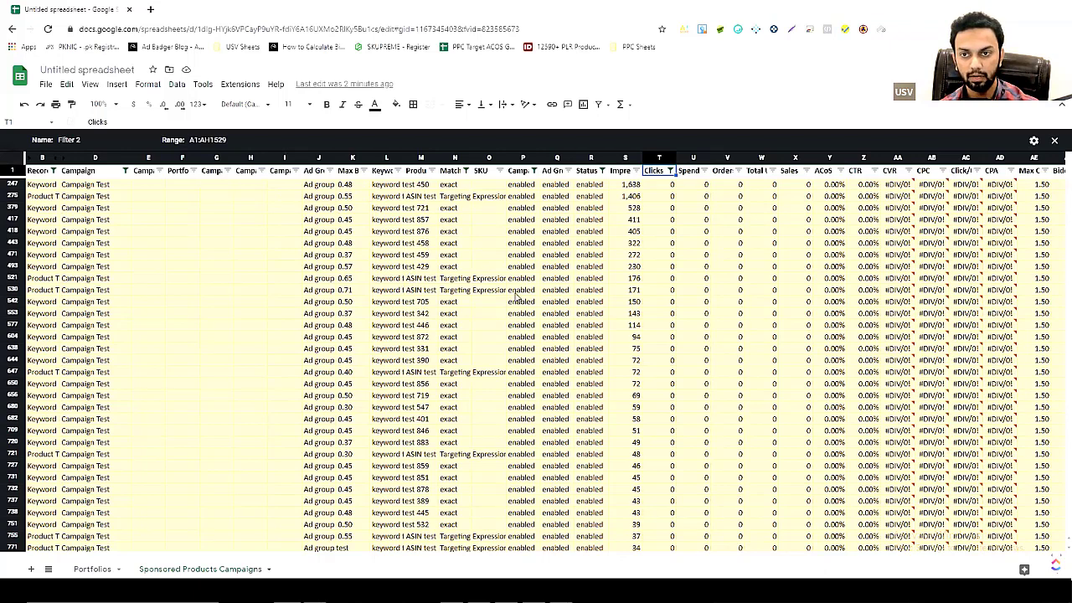
Invert the Clicks filter by selecting all values except 0, keeping only rows with at least one click
click(673, 173)
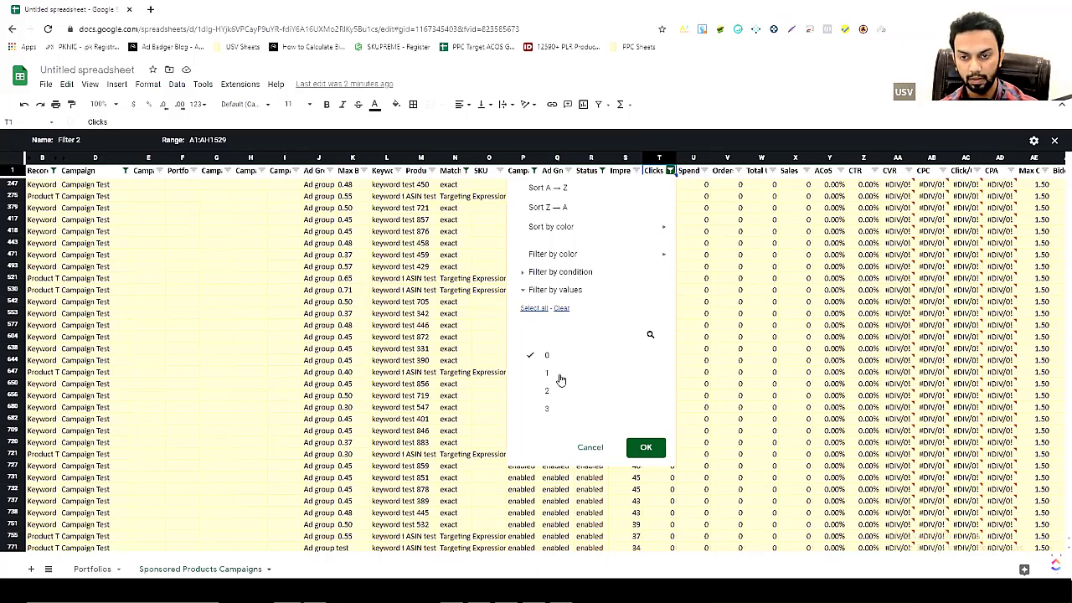
scroll(557, 381, down, 1)
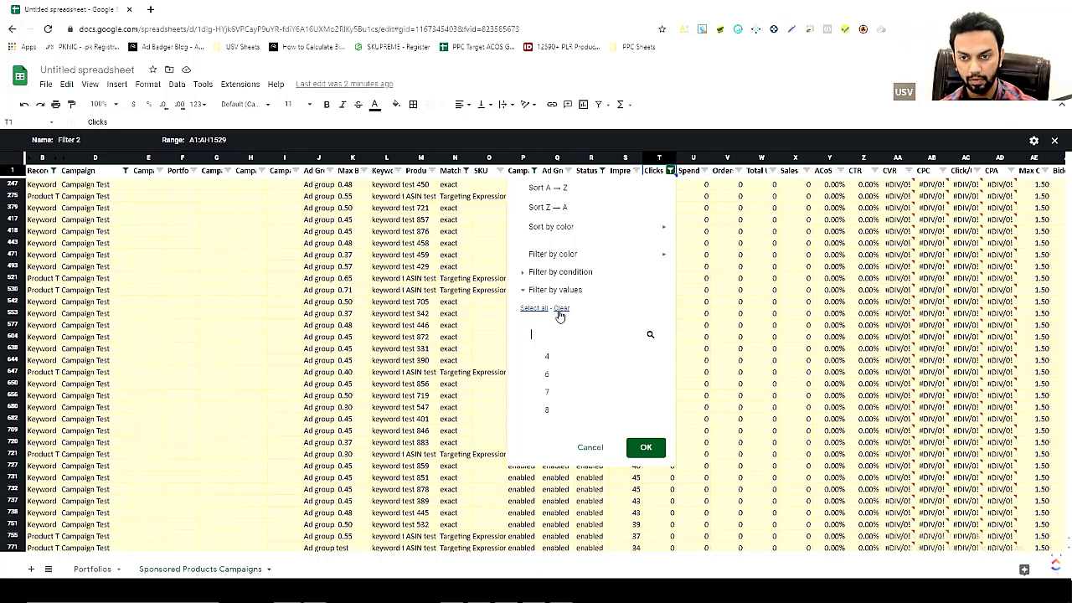
click(540, 326)
click(554, 358)
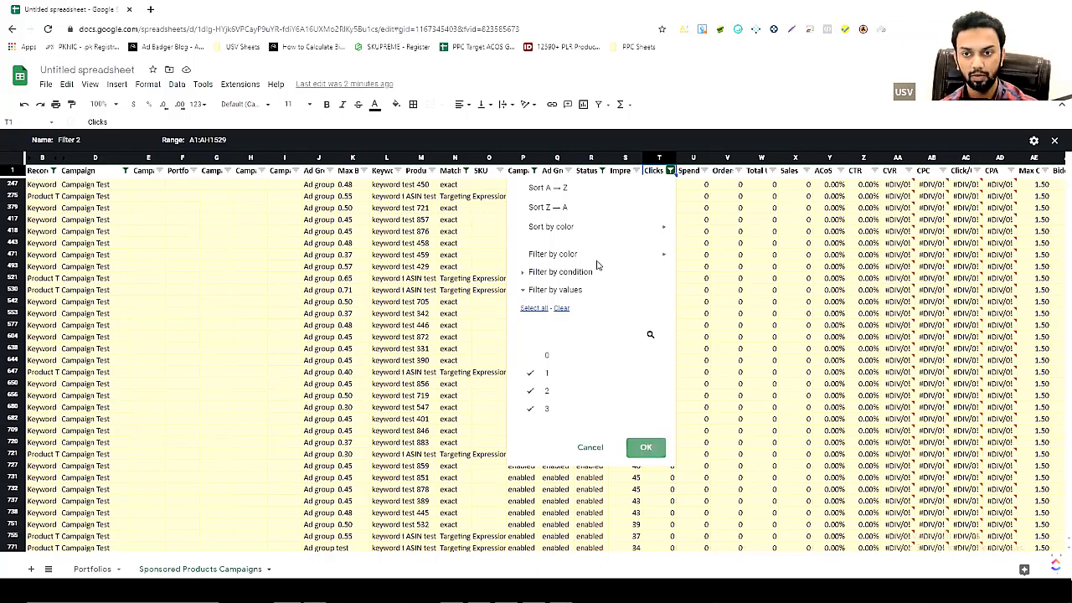
key(Return)
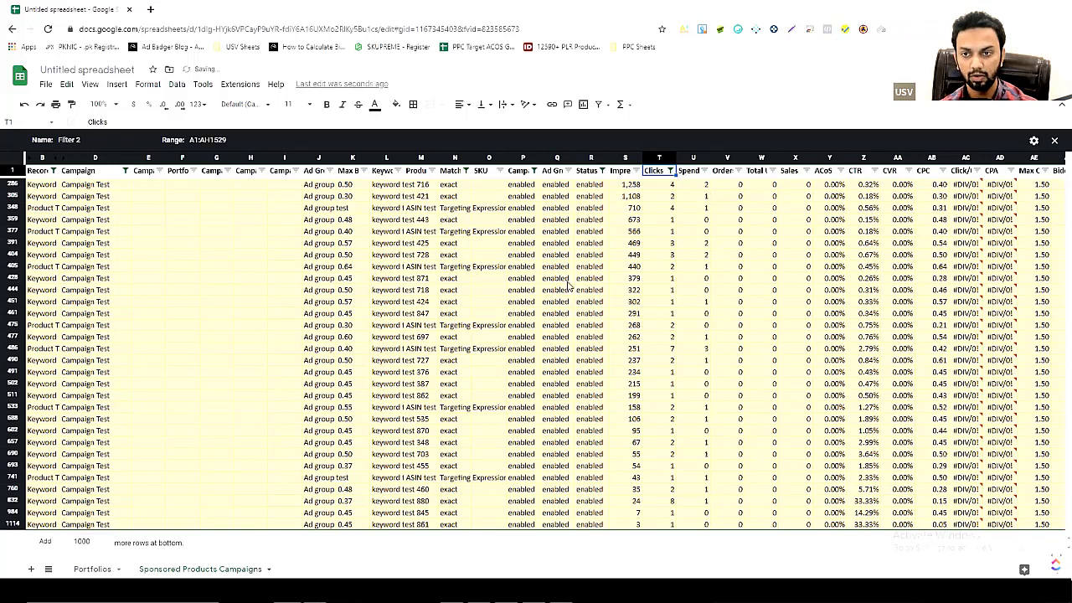